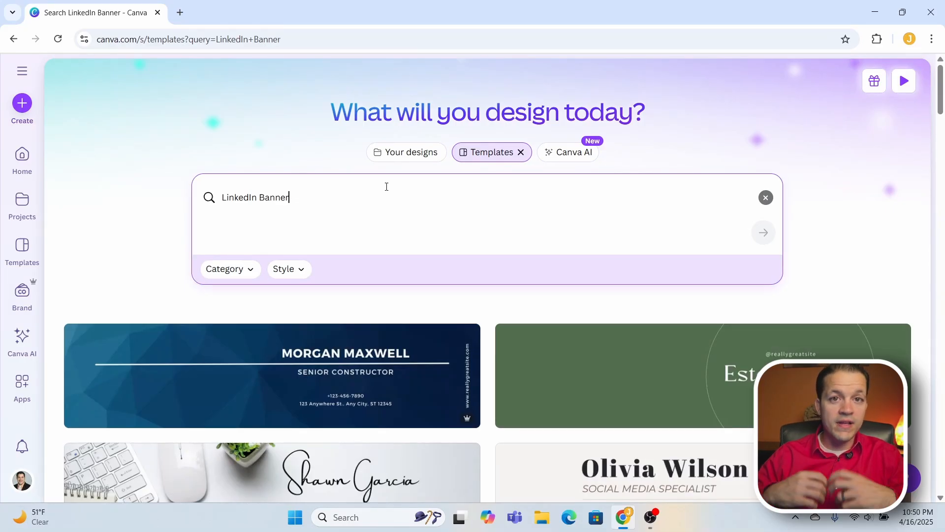
# Search the templates for "YouTube Thumbnail" in place of the LinkedIn Banner query, and clear the search after viewing the results.
pyautogui.click(386, 187)
pyautogui.press('BackSpace')
pyautogui.press('BackSpace')
pyautogui.press('BackSpace')
pyautogui.press('BackSpace')
pyautogui.press('BackSpace')
pyautogui.press('BackSpace')
pyautogui.press('BackSpace')
pyautogui.press('BackSpace')
pyautogui.press('BackSpace')
pyautogui.press('BackSpace')
pyautogui.press('BackSpace')
pyautogui.press('BackSpace')
pyautogui.press('BackSpace')
pyautogui.press('BackSpace')
pyautogui.press('BackSpace')
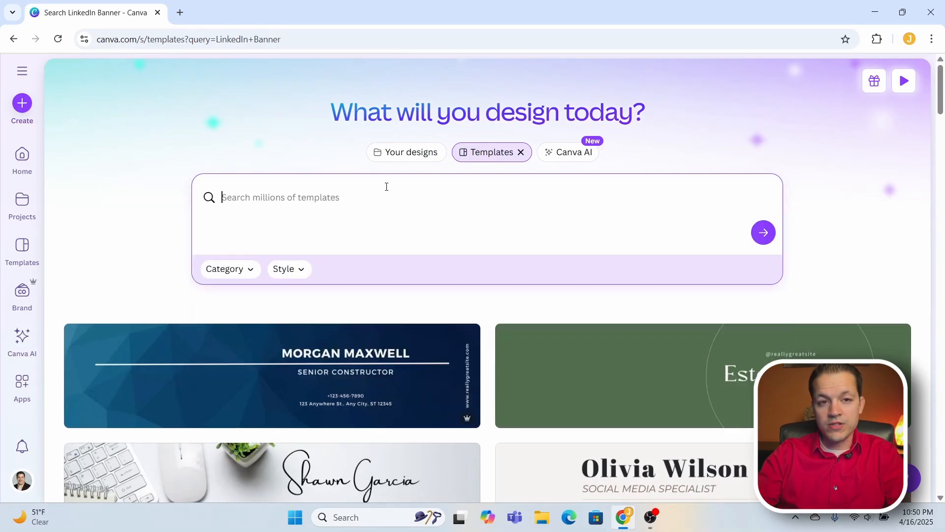
pyautogui.write('Youtube')
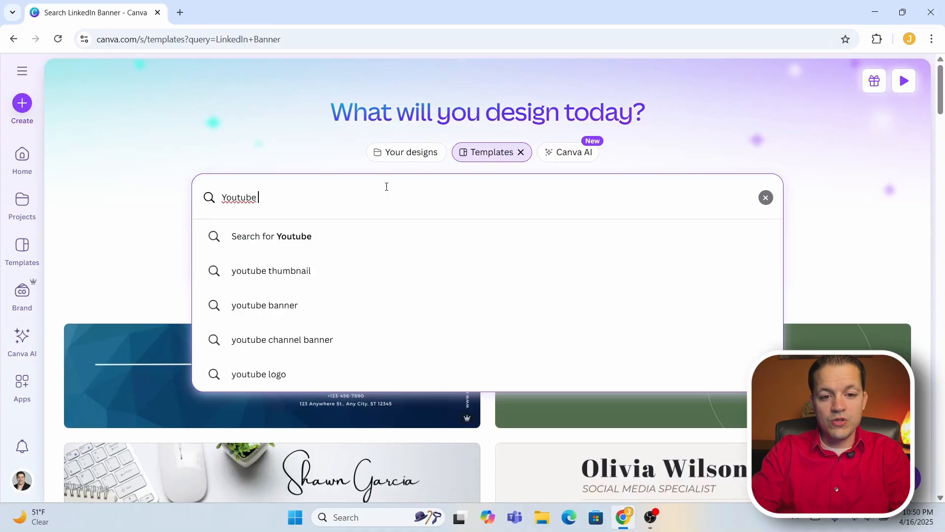
pyautogui.press('BackSpace')
pyautogui.press('BackSpace')
pyautogui.press('BackSpace')
pyautogui.press('BackSpace')
pyautogui.write('Tube T')
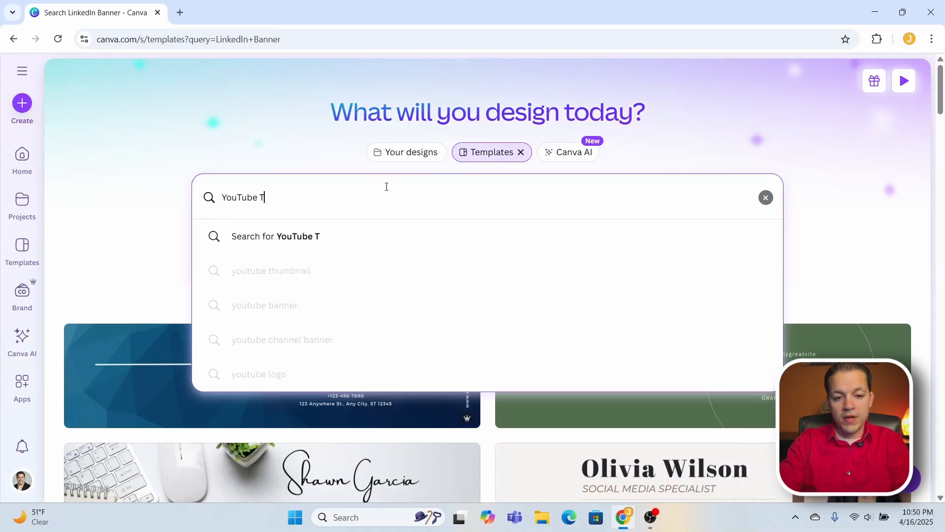
pyautogui.write('humbnail')
pyautogui.press('Return')
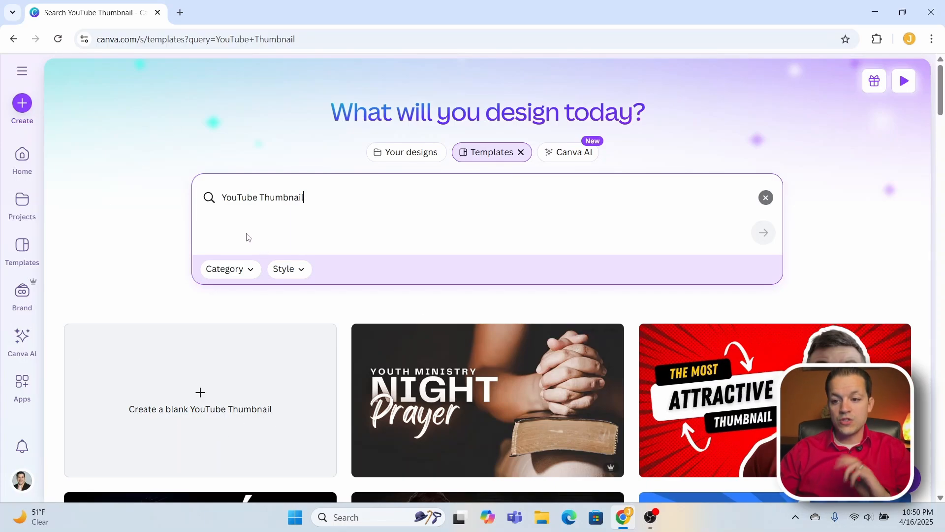
pyautogui.click(766, 198)
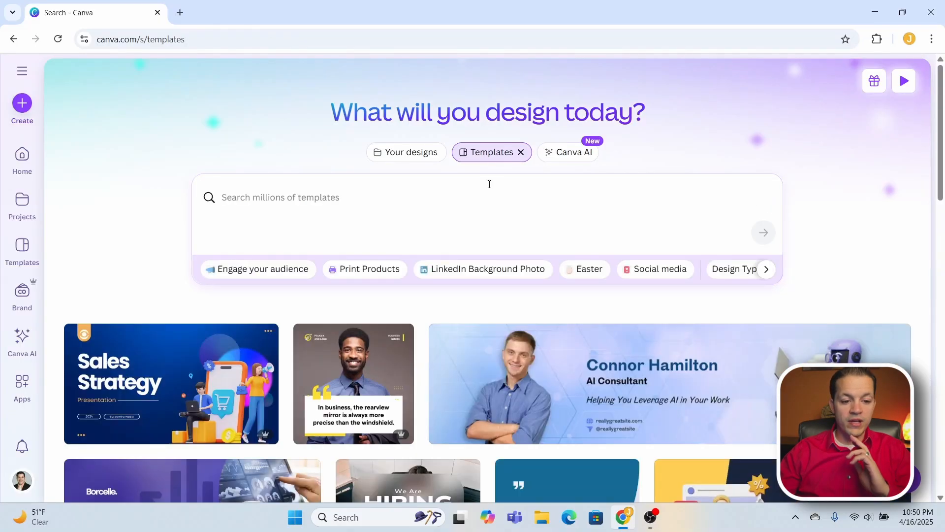
# Generate an image with Canva AI from the prompt "Rainbow, tornado, and unicorns. Create a rainbow unicorn tornado with the unicorns flying all around it.".
pyautogui.click(25, 343)
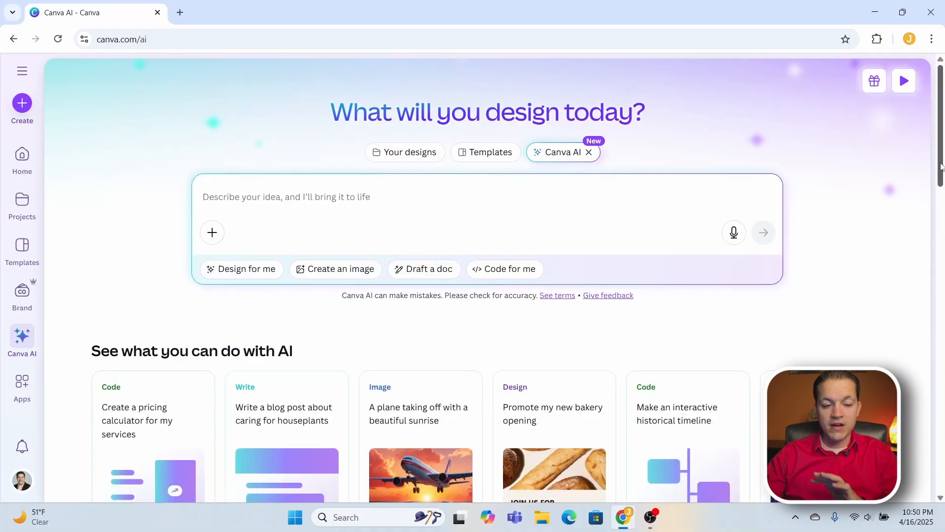
pyautogui.scroll(-3, 193, 318)
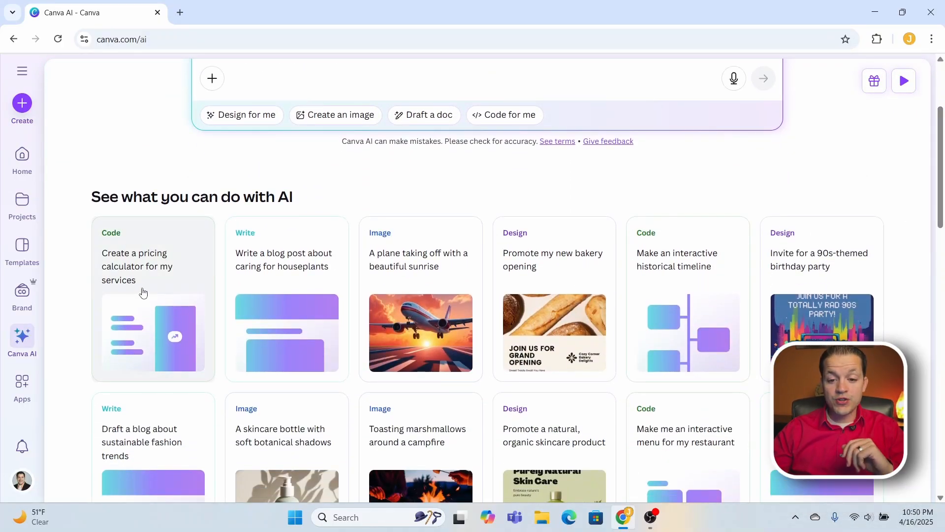
pyautogui.scroll(1, 133, 294)
pyautogui.scroll(1, 133, 294)
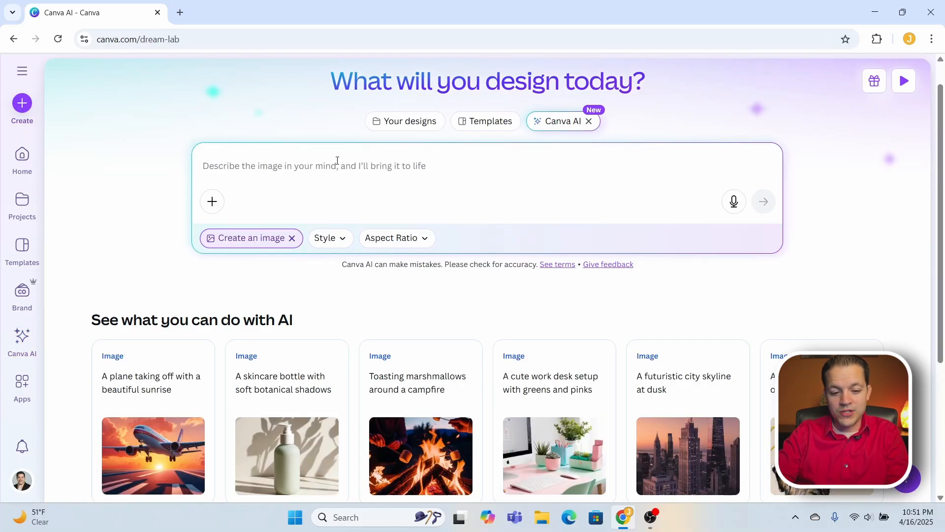
pyautogui.write('Rainbow, tornado, and unicorns. Create a rainbow unicorn tornado')
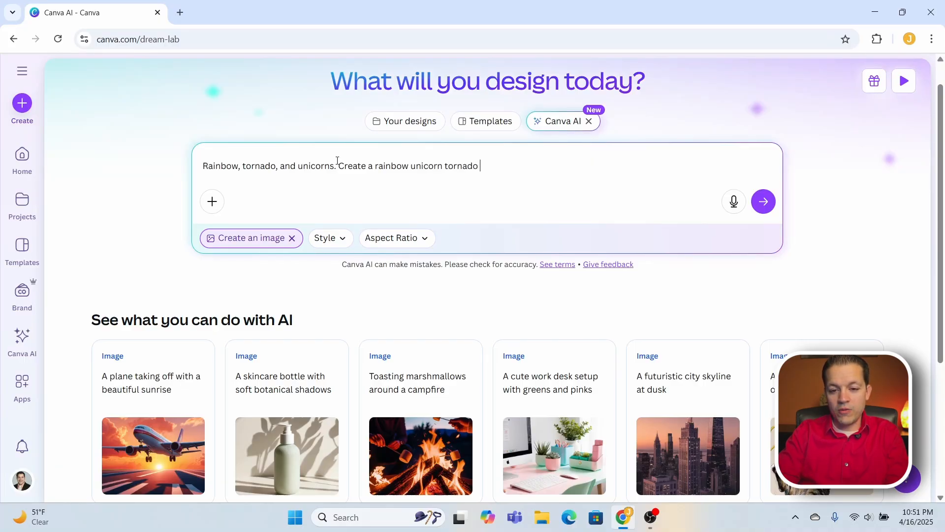
pyautogui.write('the unicorns flying all around it.')
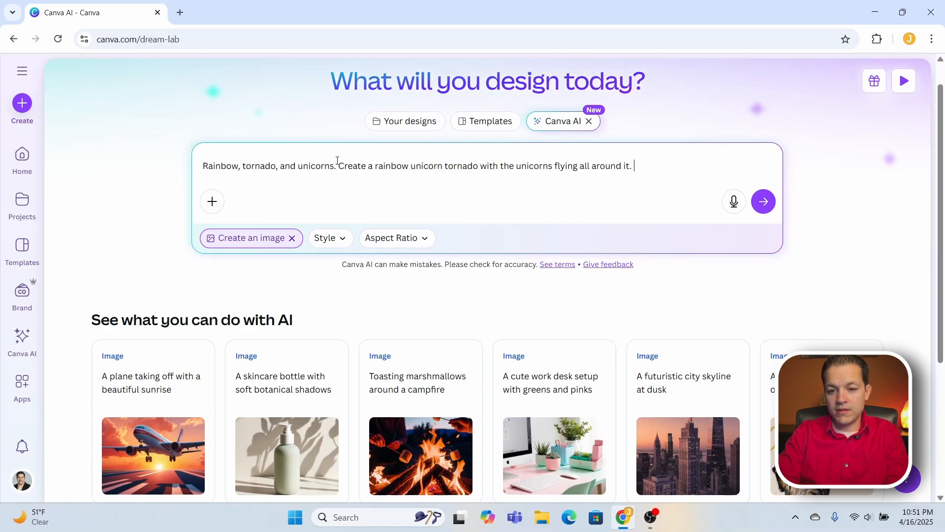
pyautogui.press('Return')
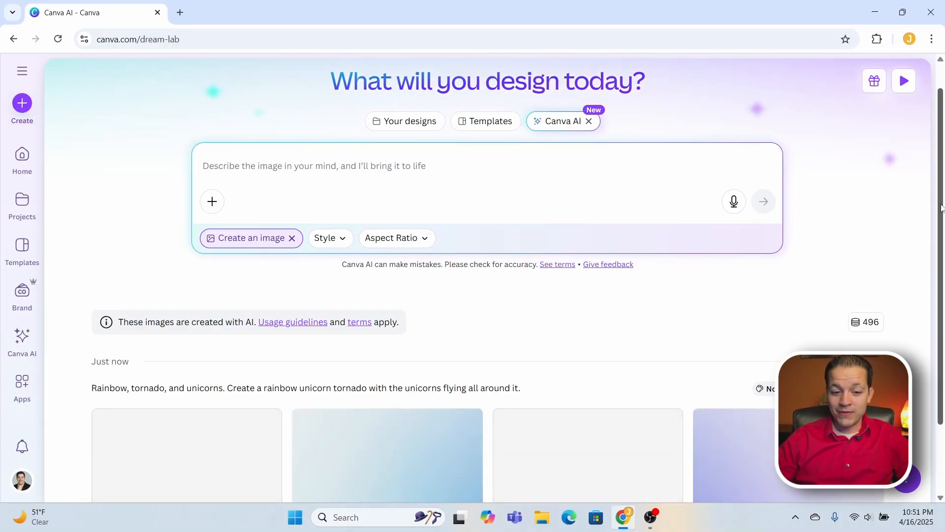
pyautogui.scroll(-1, 882, 312)
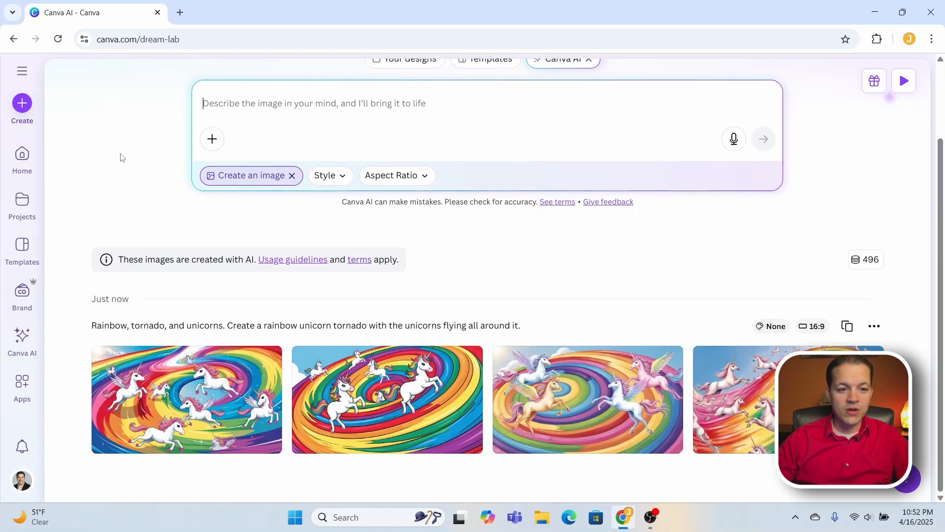
# Create a new blank LinkedIn Background Photo design, 1584 × 396 px, by searching the design types for "LinkedIn".
pyautogui.click(26, 166)
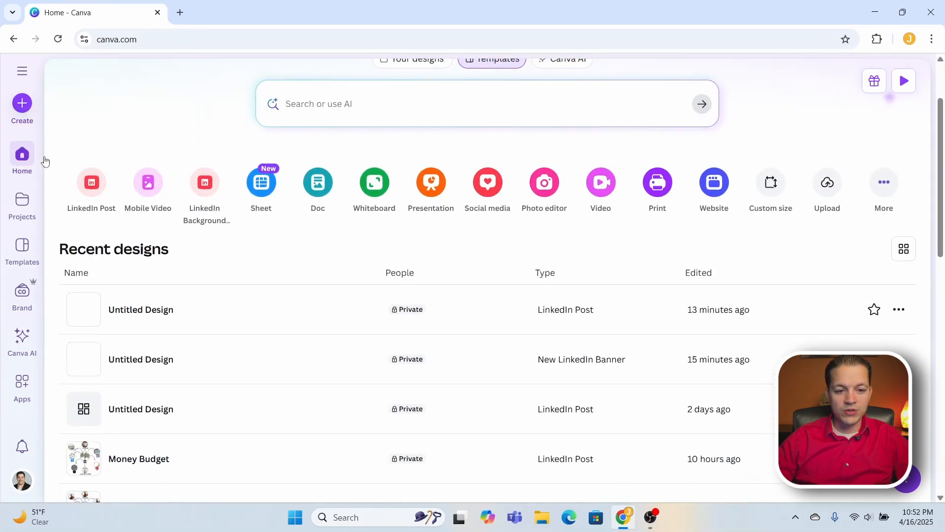
pyautogui.click(24, 106)
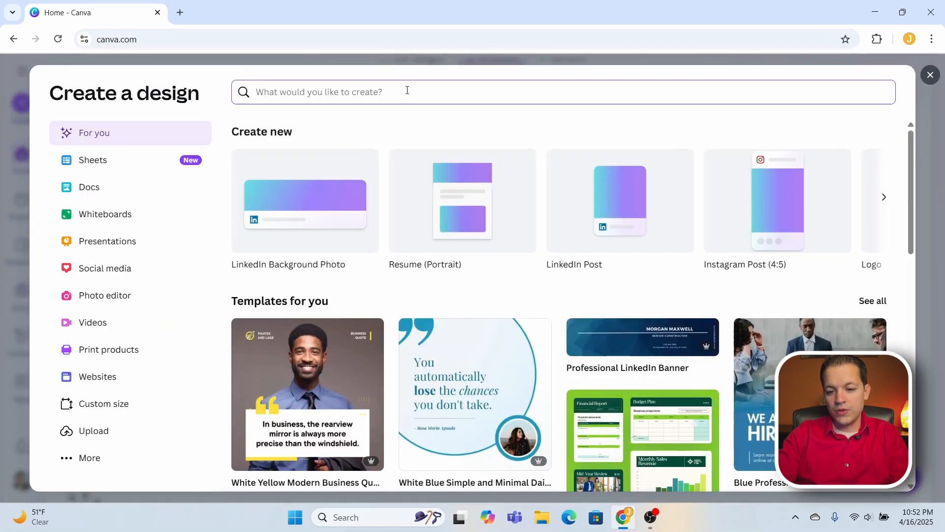
pyautogui.write('LinkedIn')
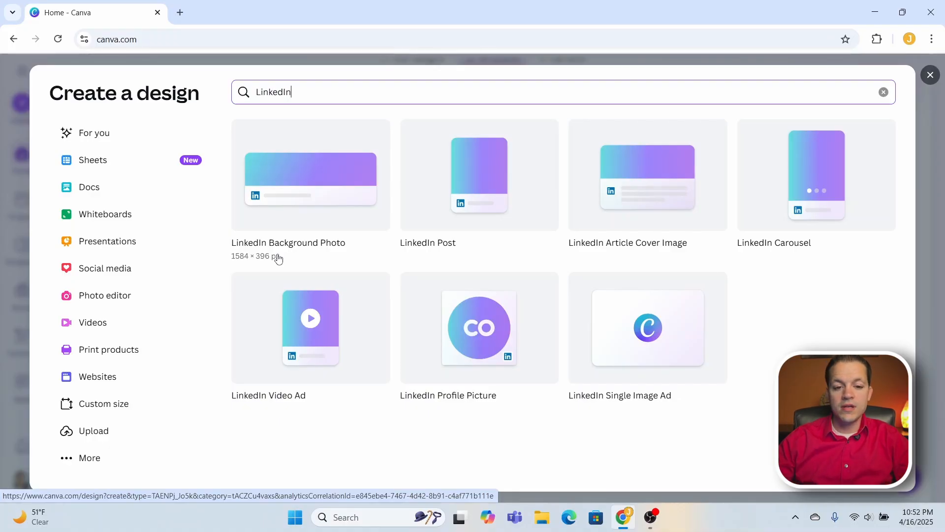
pyautogui.click(288, 198)
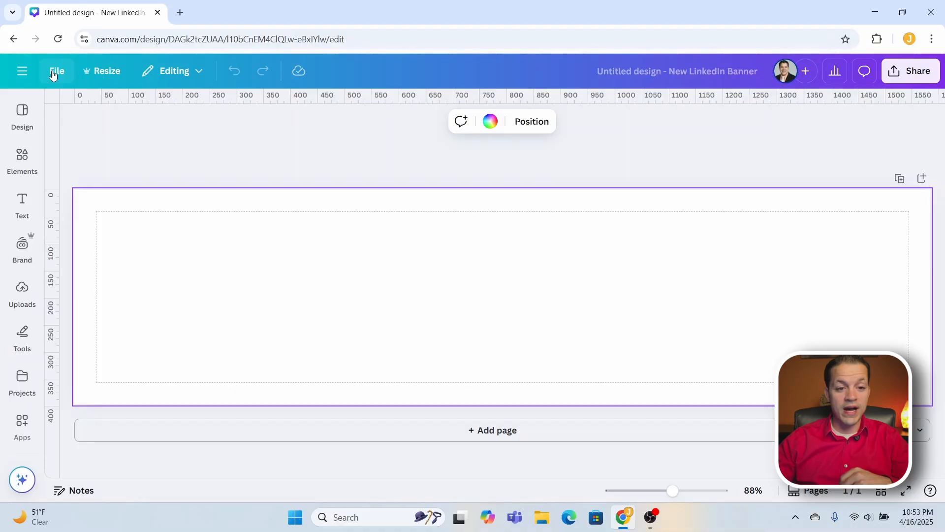
# Hide the margins on the blank banner and show them again.
pyautogui.click(54, 73)
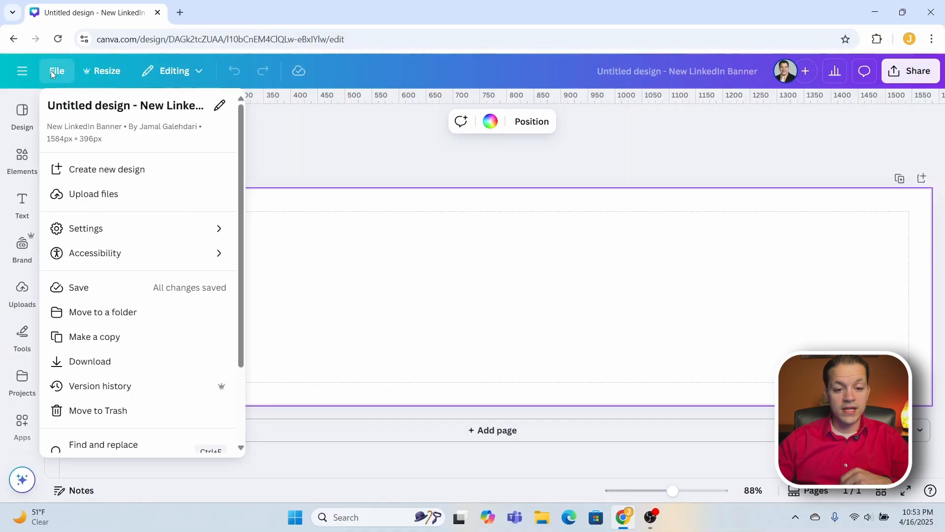
pyautogui.moveTo(100, 240)
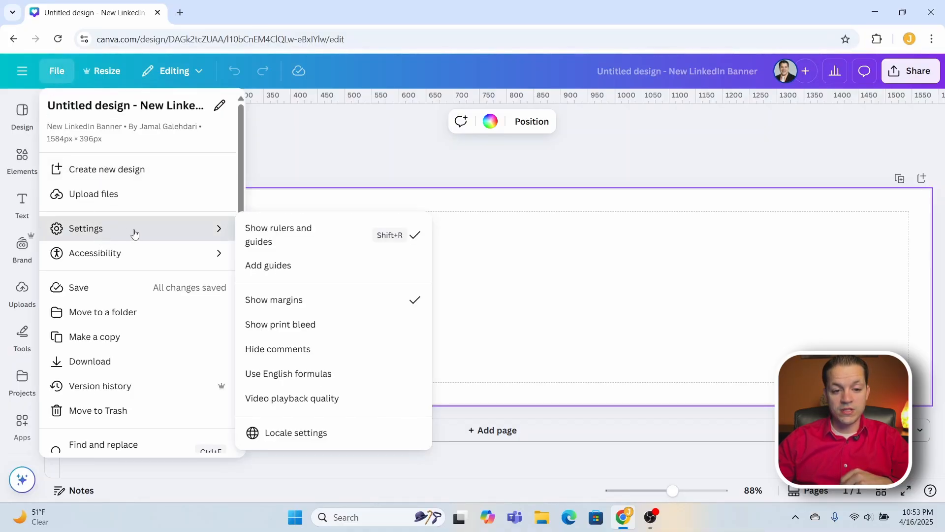
pyautogui.click(291, 302)
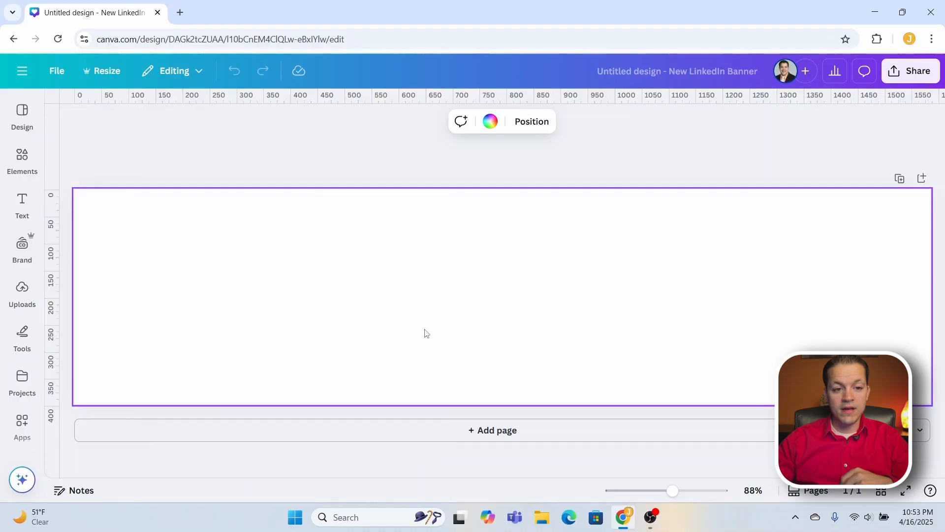
pyautogui.click(53, 69)
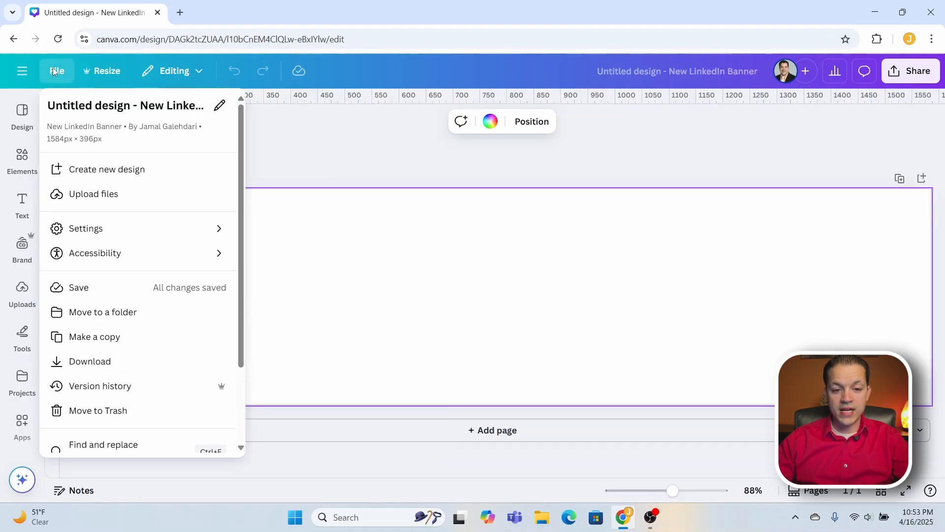
pyautogui.moveTo(131, 232)
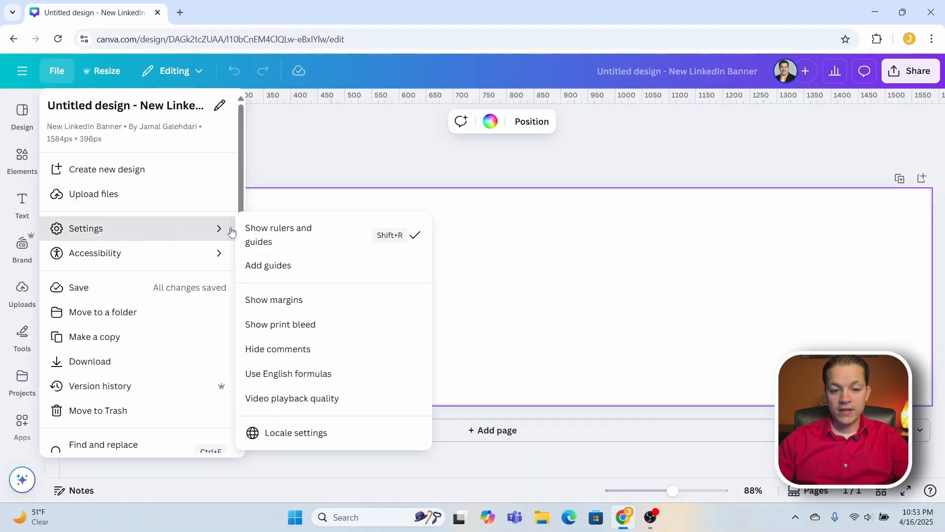
pyautogui.click(318, 302)
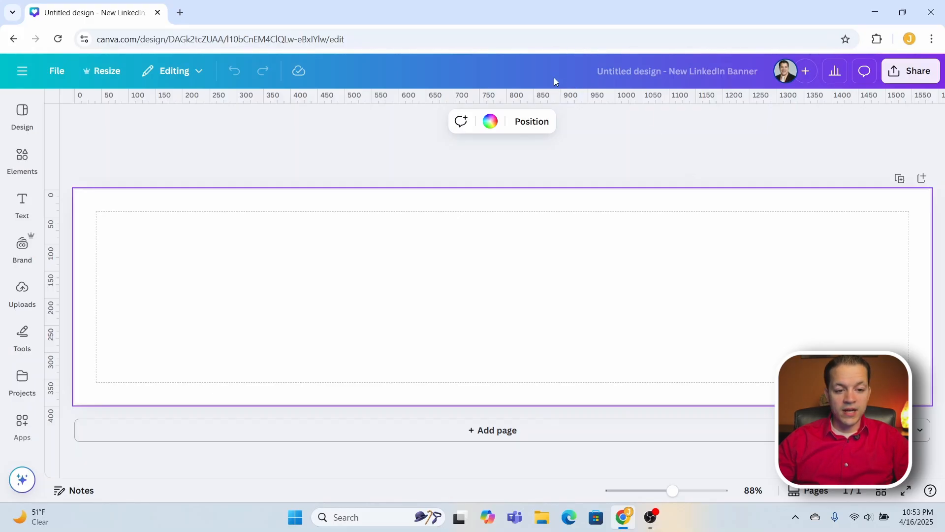
# Look through the recently used banner templates and the available styles, and return to the full template list.
pyautogui.click(22, 116)
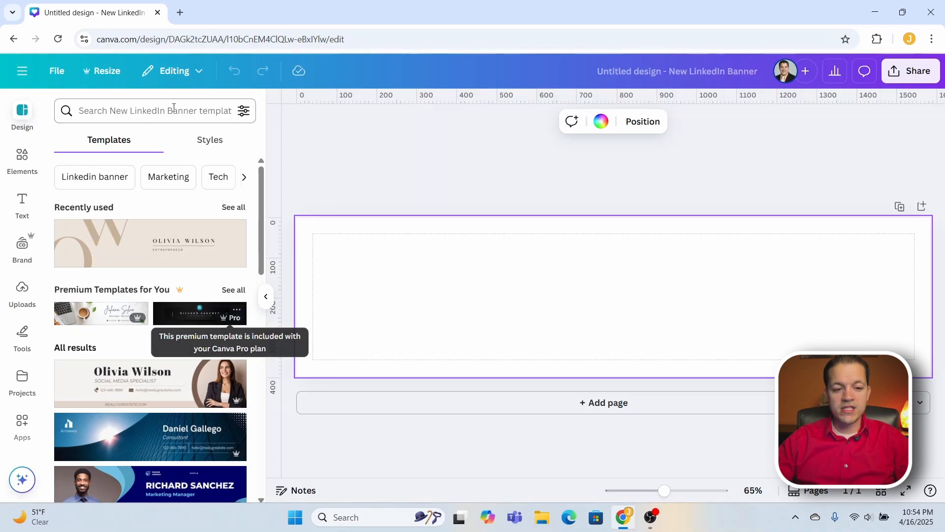
pyautogui.click(234, 208)
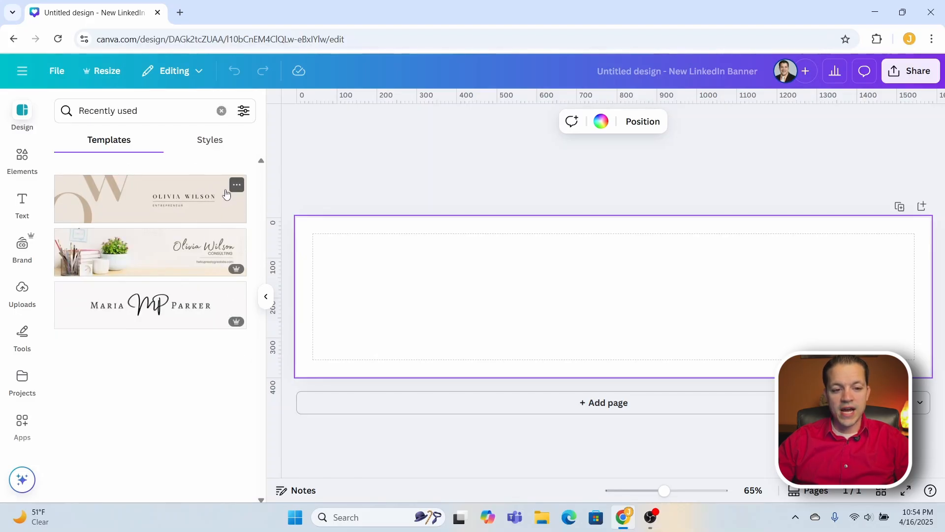
pyautogui.click(209, 141)
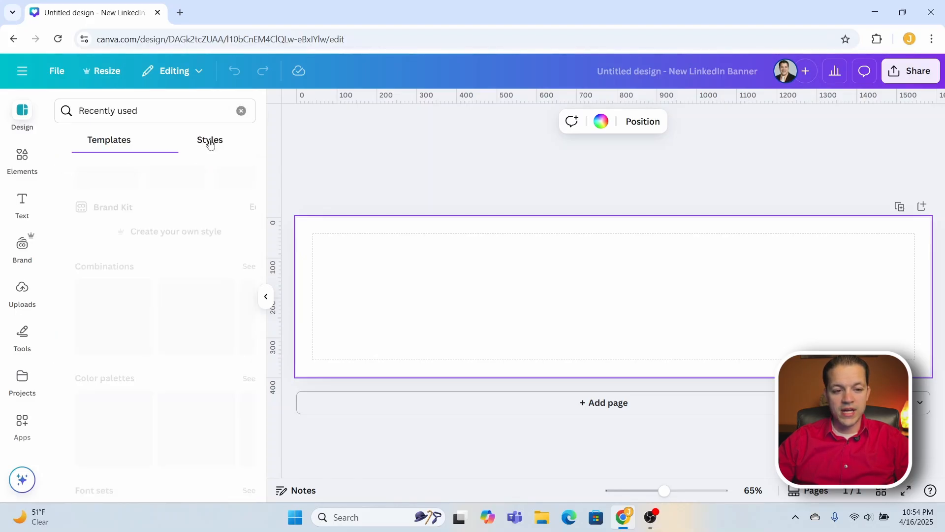
pyautogui.click(125, 139)
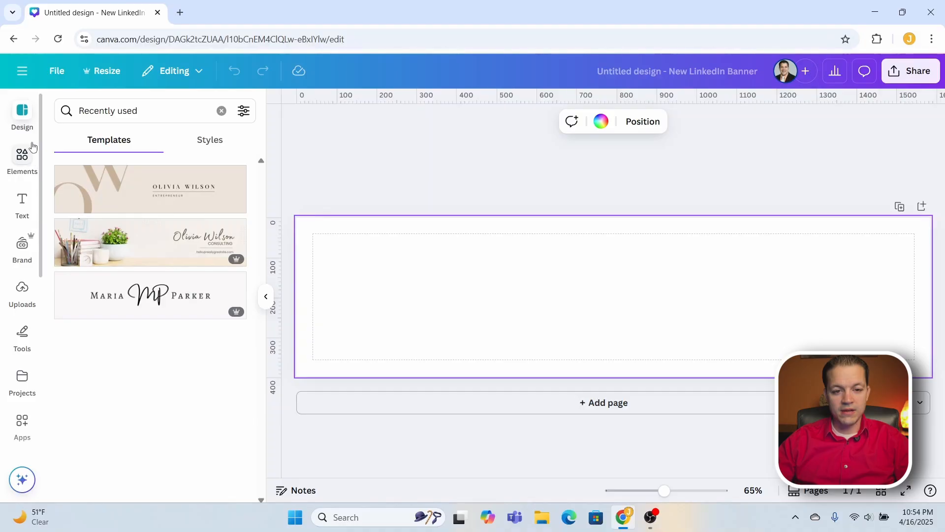
pyautogui.click(28, 129)
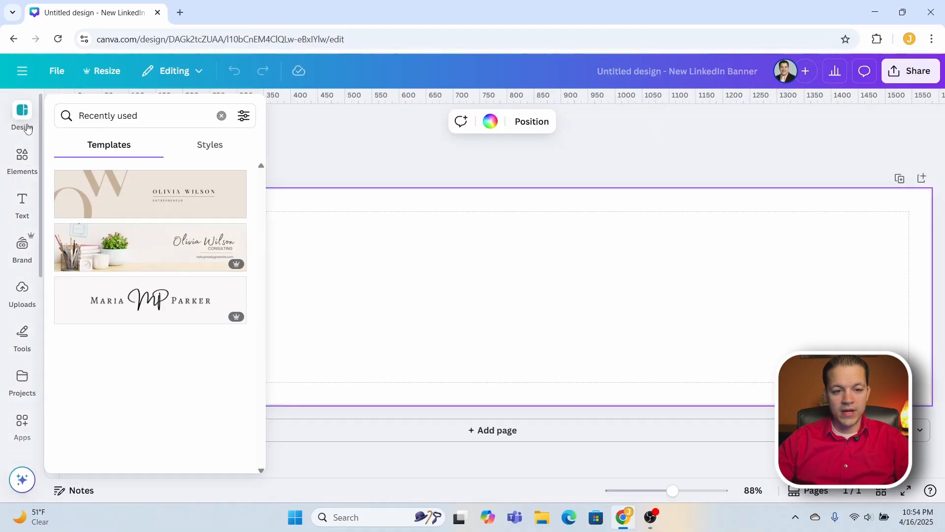
pyautogui.click(222, 115)
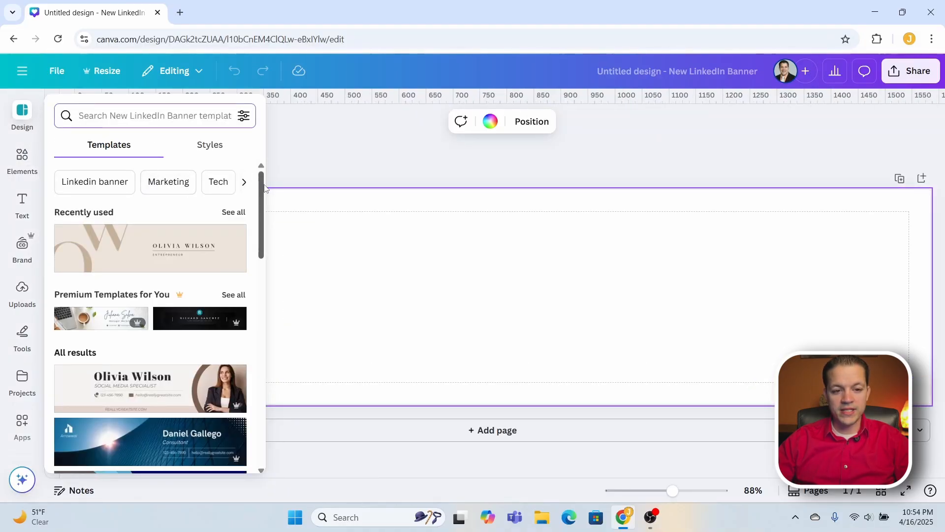
# Search the LinkedIn banner templates for "Finance".
pyautogui.click(169, 116)
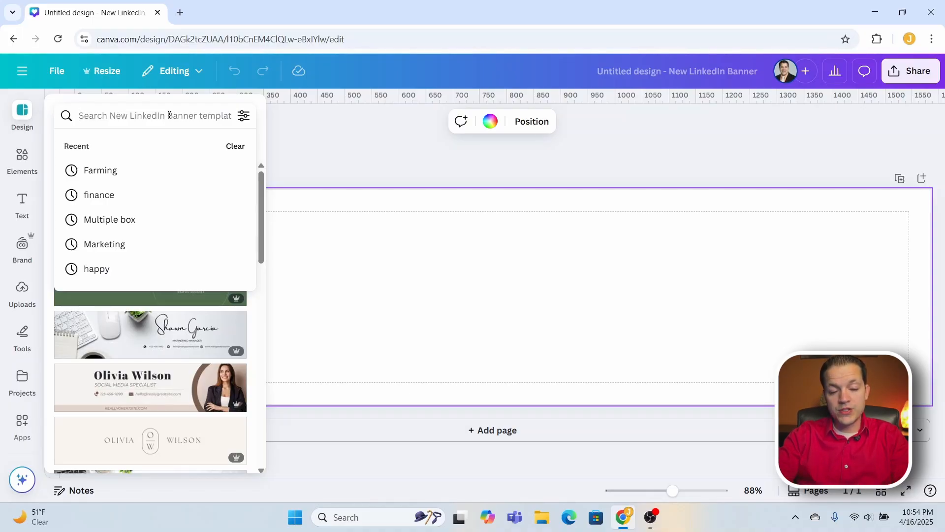
pyautogui.write('Finance')
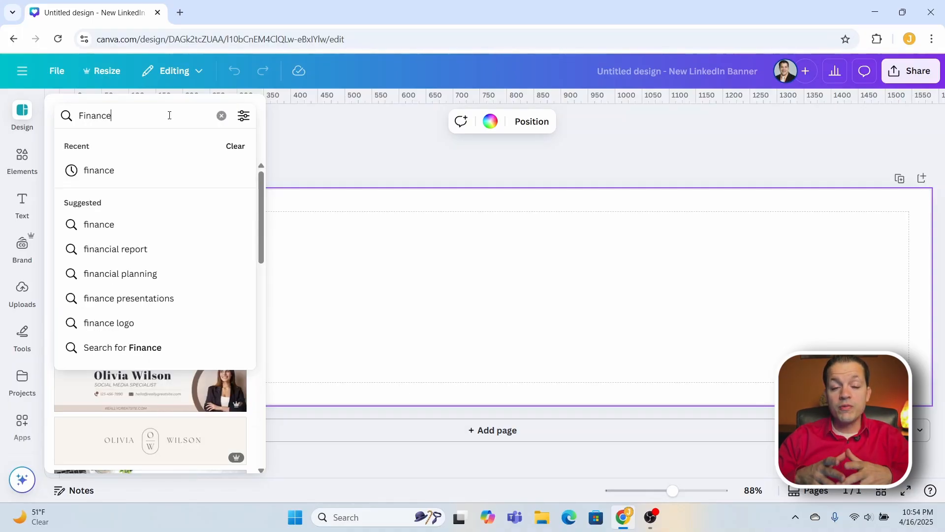
pyautogui.press('Return')
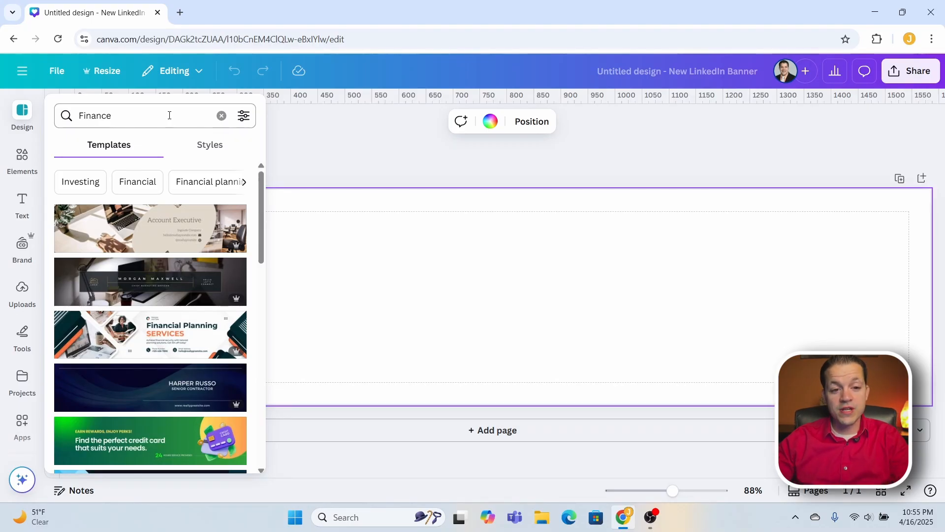
# Search the banner templates for "Farm" and browse the related Cow and Farm animals suggestions.
pyautogui.click(169, 115)
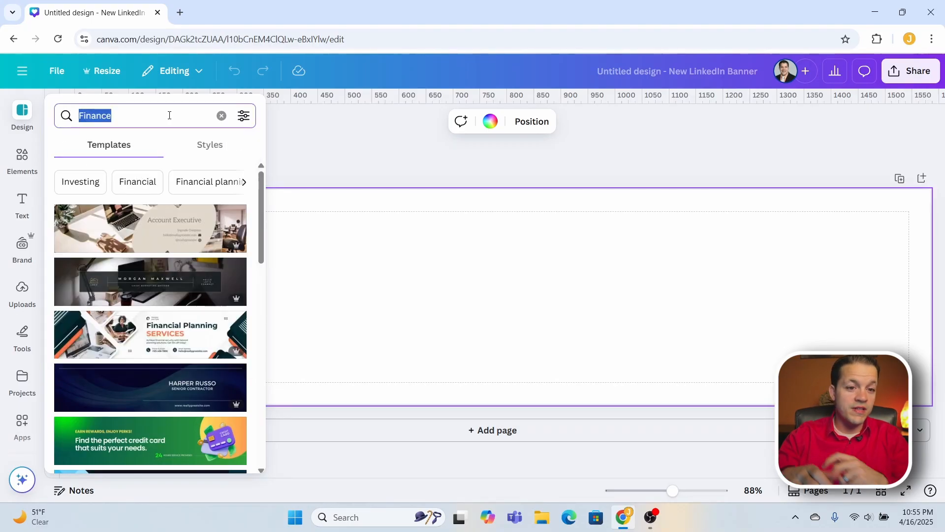
pyautogui.write('Farm')
pyautogui.press('Return')
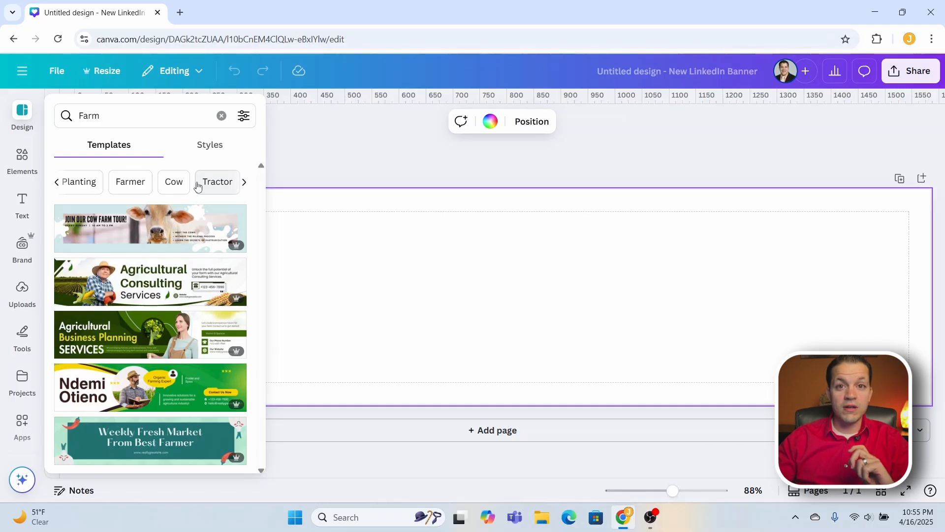
pyautogui.click(169, 186)
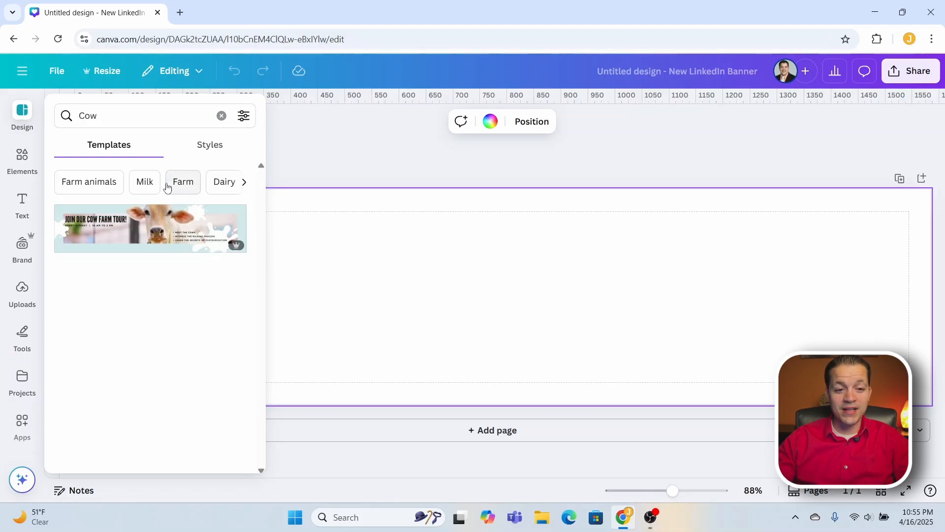
pyautogui.click(77, 182)
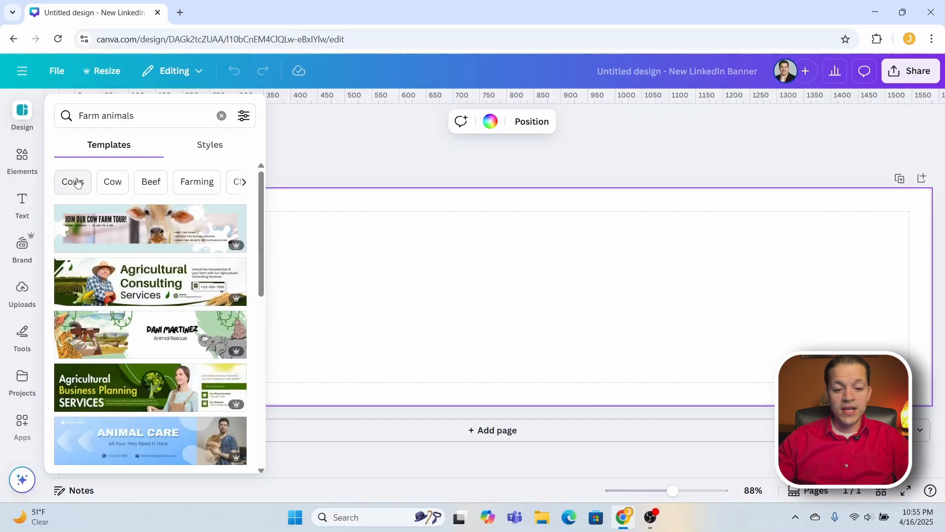
# Browse the banner templates found for "Farm animals" and return to the start of the list.
pyautogui.scroll(-5, 131, 271)
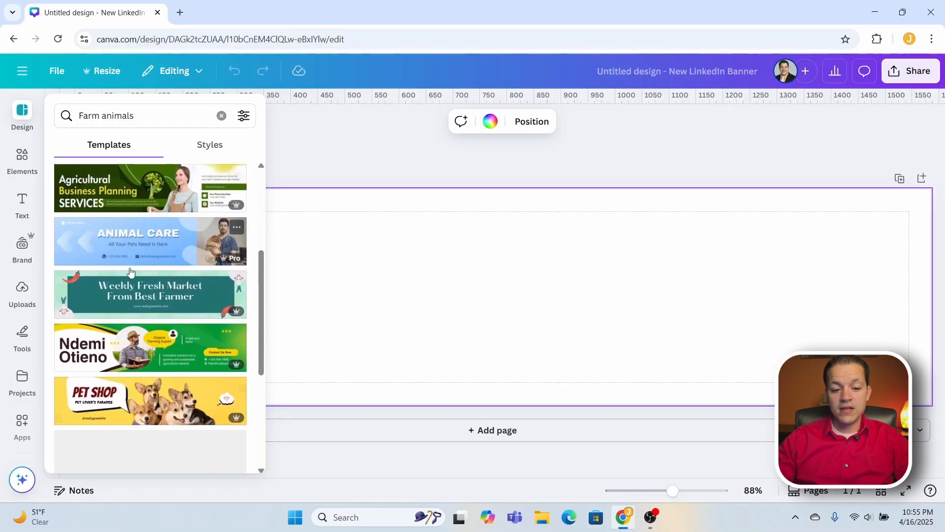
pyautogui.scroll(-3, 131, 271)
pyautogui.scroll(-2, 156, 339)
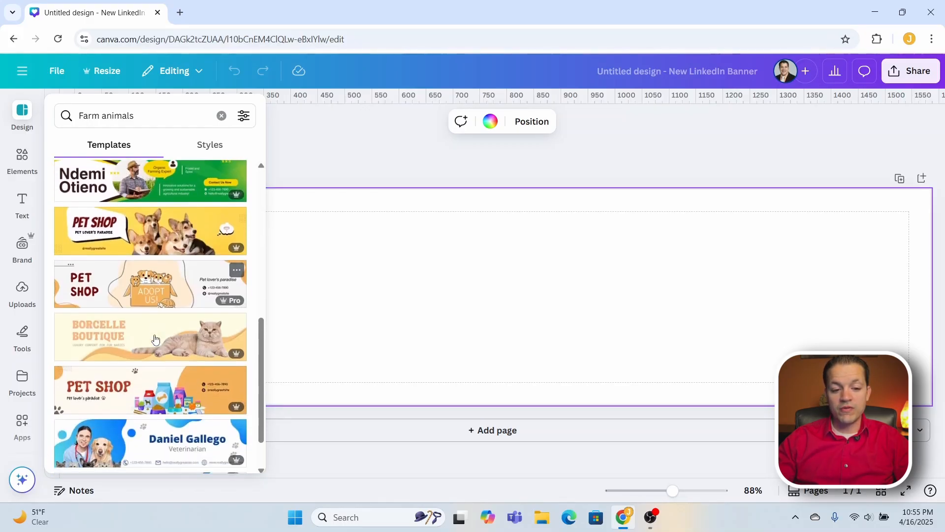
pyautogui.scroll(-1, 155, 339)
pyautogui.scroll(12, 152, 370)
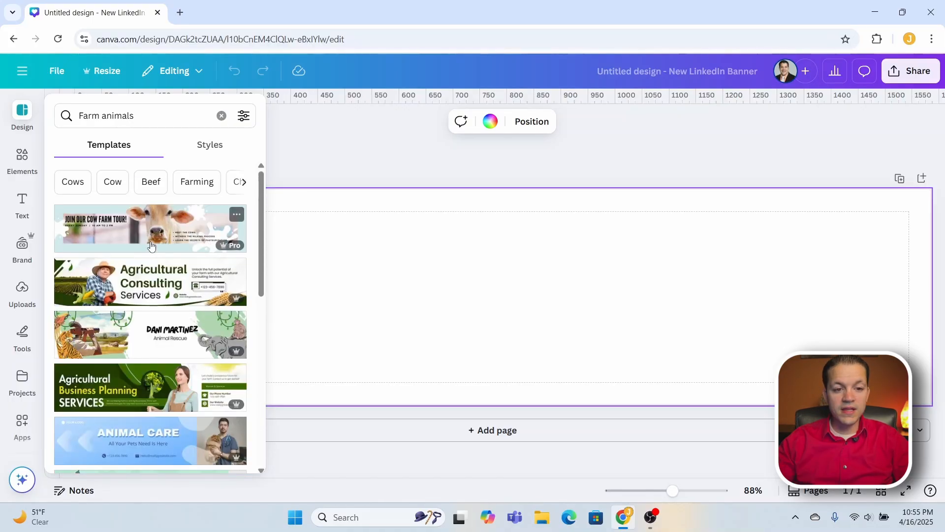
# Open the elements library and look through its shapes, graphics, AI image generator, stickers and photos sections.
pyautogui.click(30, 164)
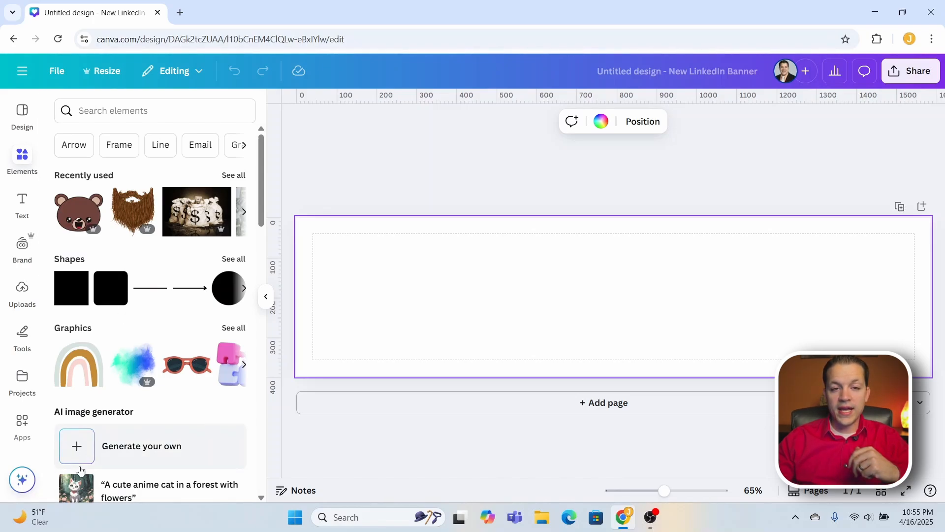
pyautogui.scroll(-5, 75, 257)
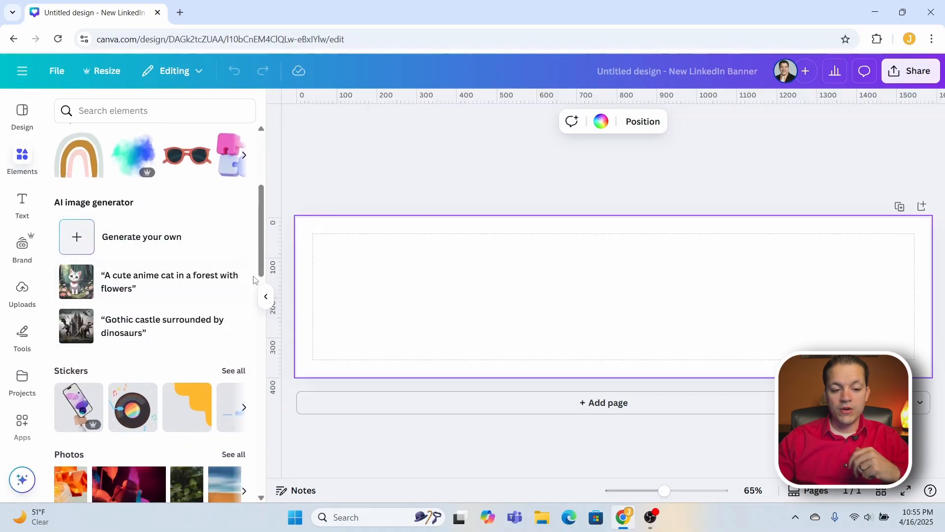
pyautogui.scroll(2, 257, 263)
pyautogui.scroll(-4, 256, 263)
pyautogui.scroll(7, 256, 263)
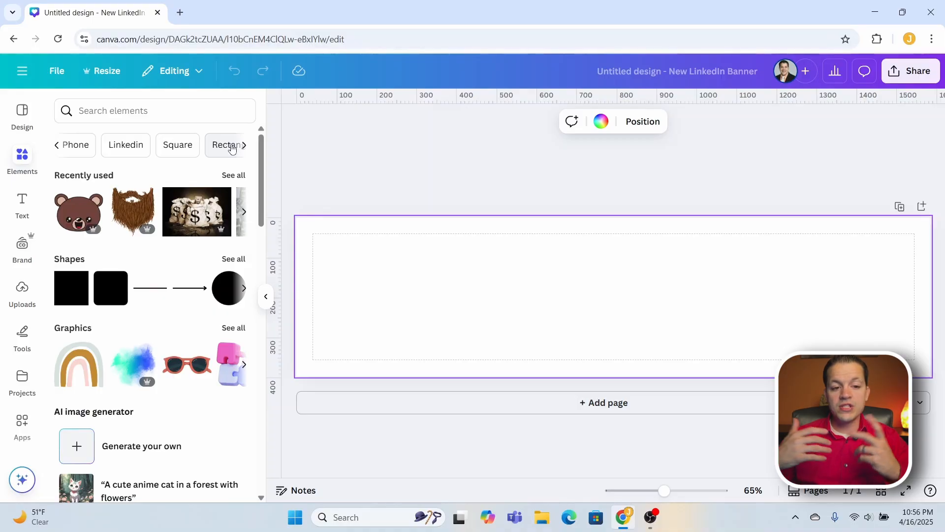
# Look over the element search's browsable categories, from Recently used and Shapes down to Mockups.
pyautogui.click(180, 104)
pyautogui.scroll(-3, 246, 219)
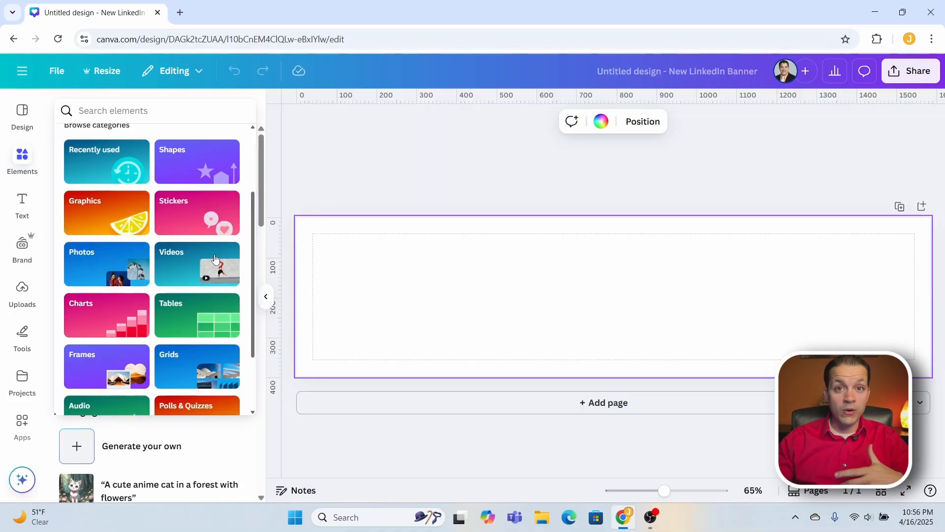
pyautogui.scroll(-1, 122, 330)
pyautogui.scroll(-1, 121, 330)
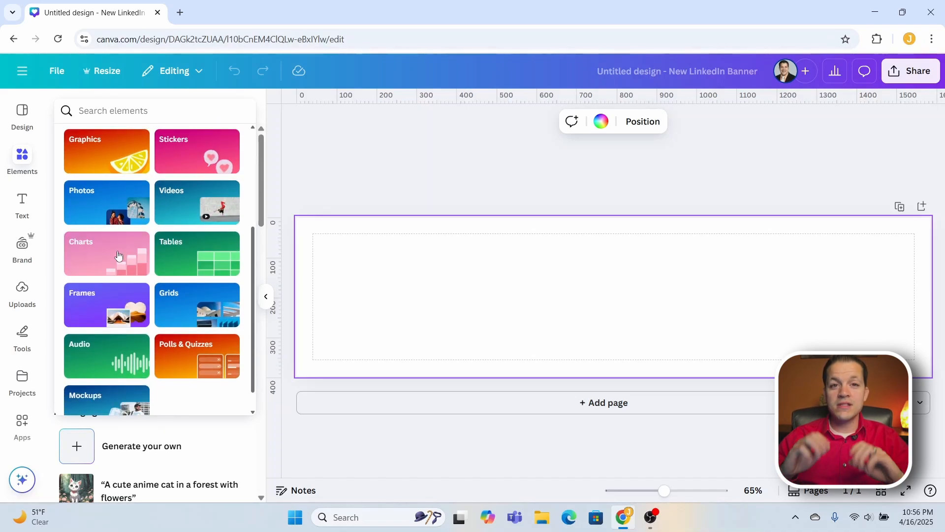
# View the Shapes category, return to the elements library and look over the browsable categories again.
pyautogui.click(129, 111)
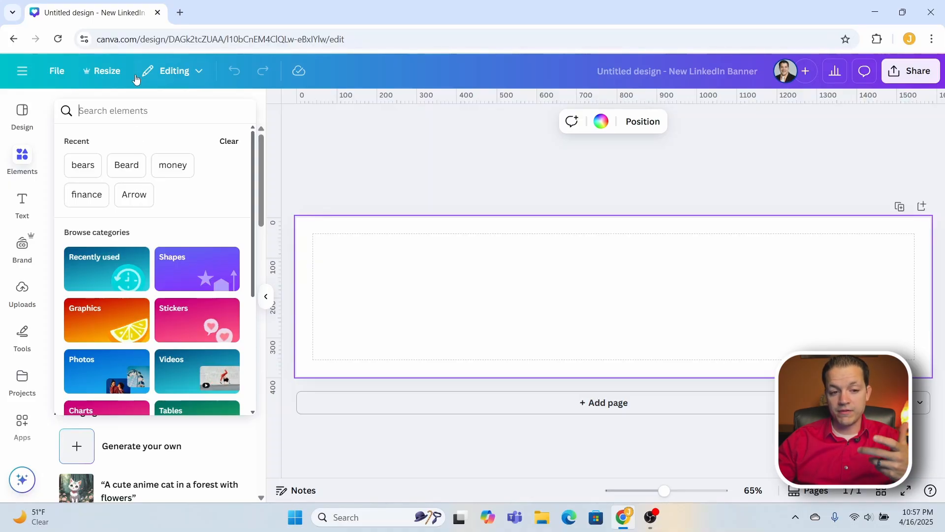
pyautogui.click(201, 275)
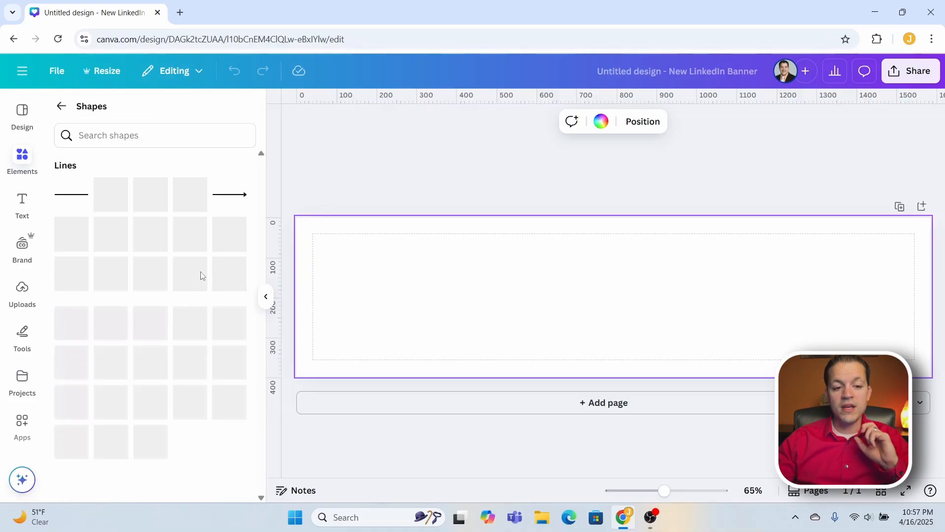
pyautogui.click(65, 114)
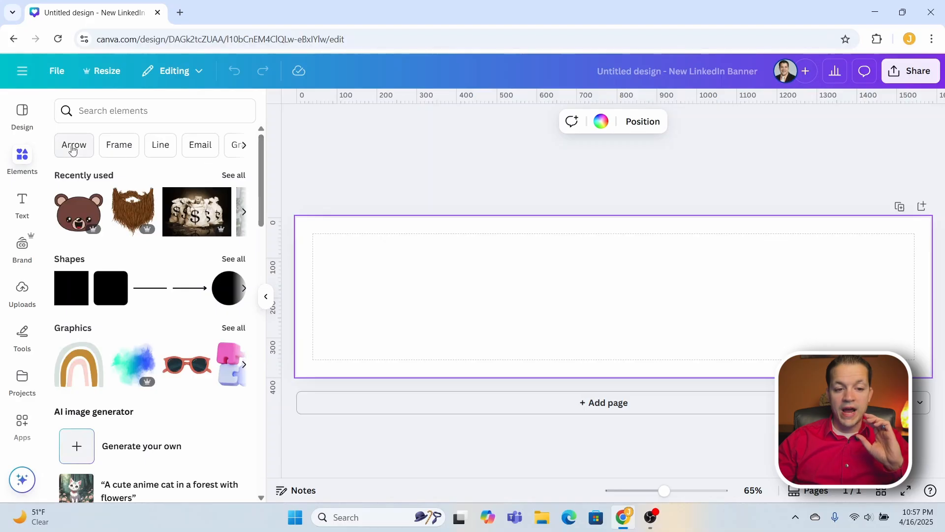
pyautogui.click(79, 112)
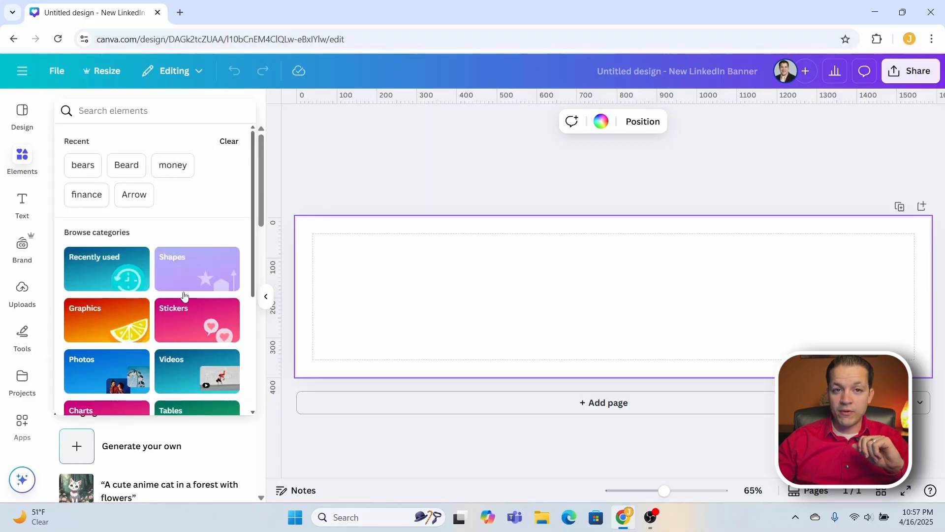
pyautogui.scroll(-1, 252, 225)
pyautogui.scroll(-1, 250, 224)
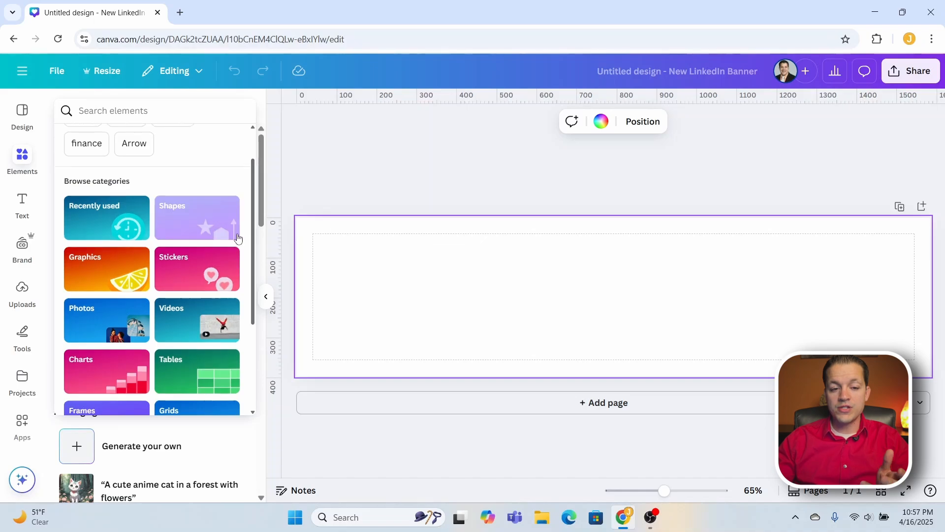
pyautogui.scroll(2, 197, 187)
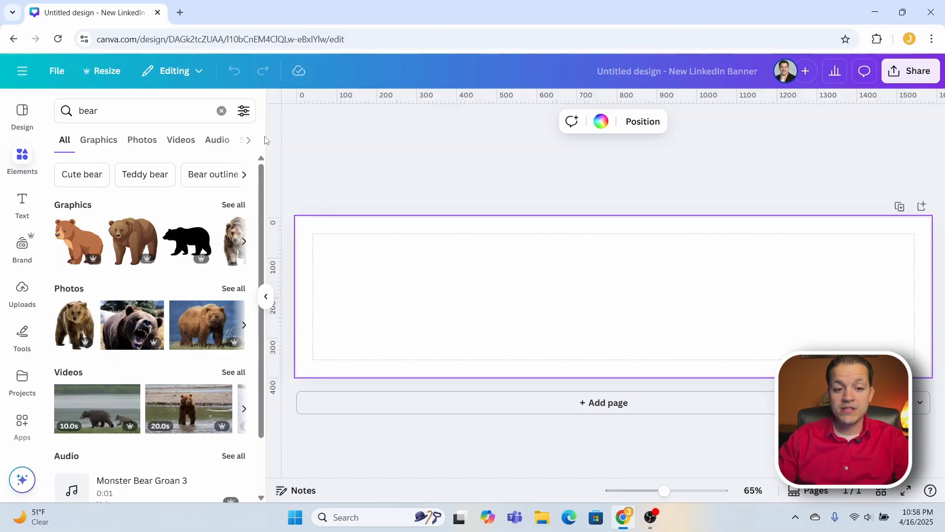
# Search the elements for "bear" and place a vertical guide at 40 on the banner.
pyautogui.click(62, 111)
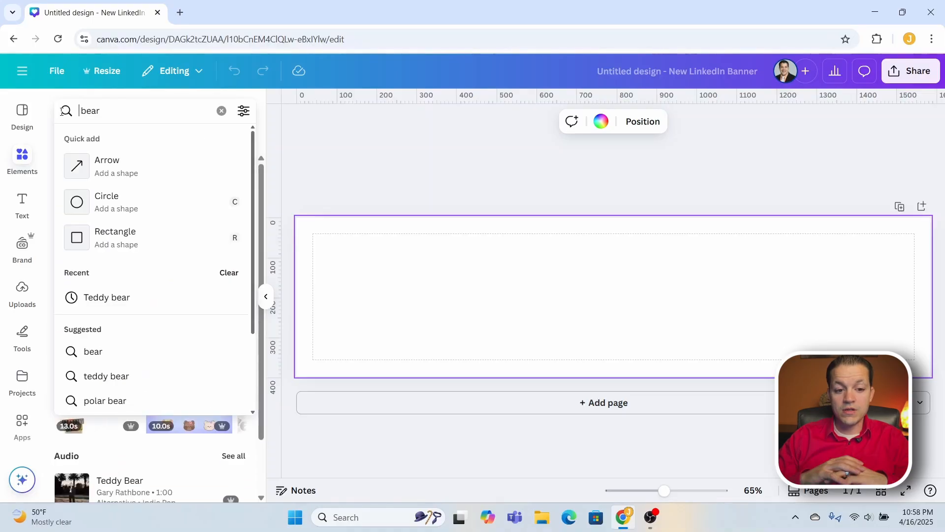
pyautogui.press('Return')
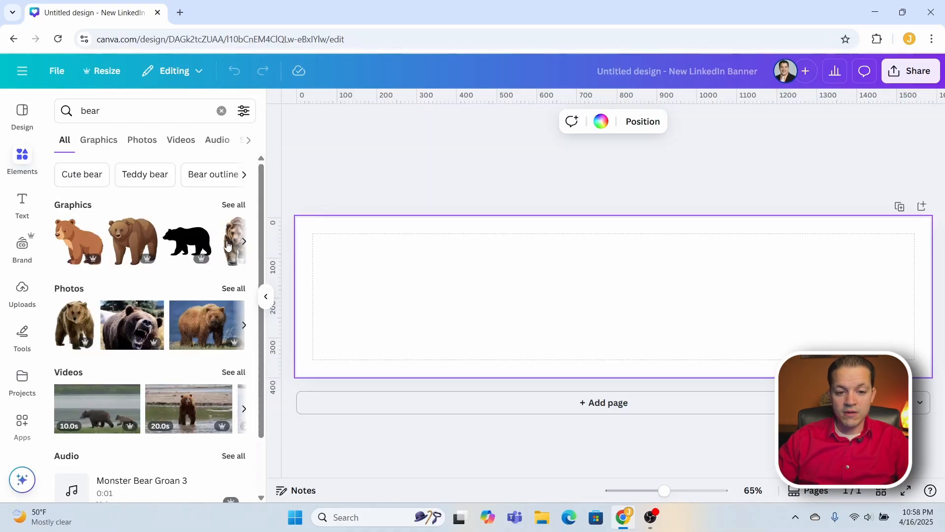
pyautogui.moveTo(292, 190); pyautogui.dragTo(312, 190)
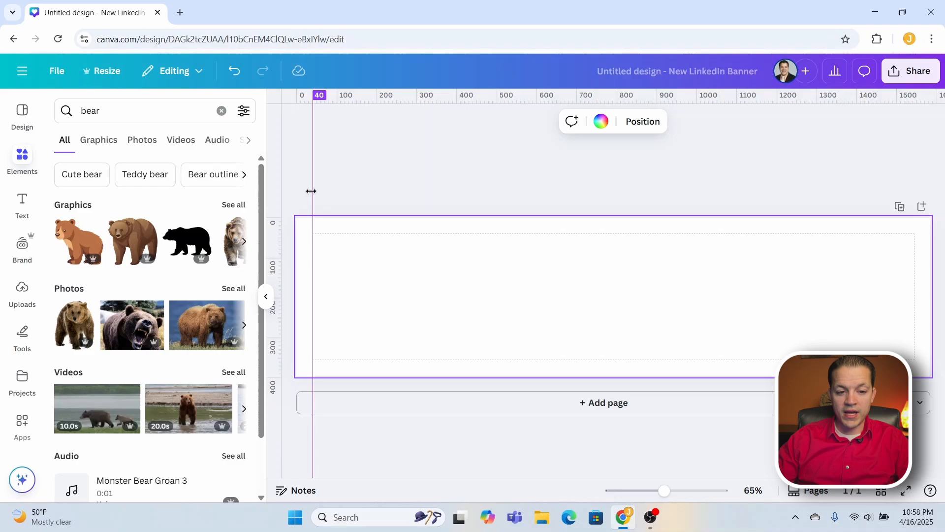
# From the bear photos, find more like the bear cub on a tree trunk and add the black bear photo to the banner.
pyautogui.click(241, 291)
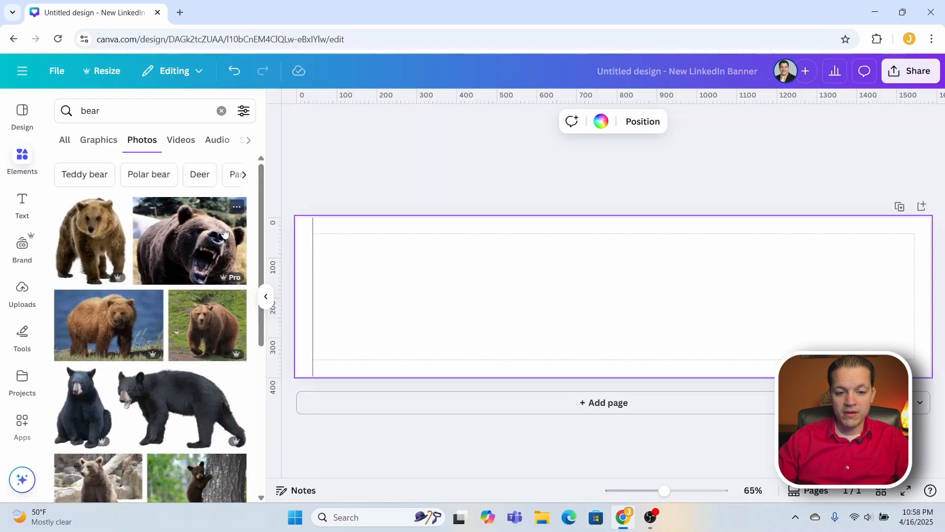
pyautogui.scroll(-3, 257, 222)
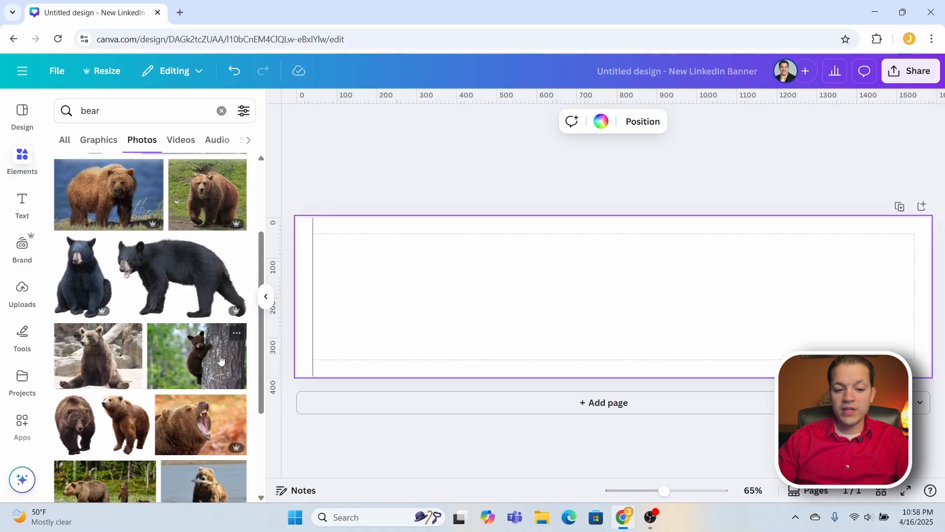
pyautogui.click(237, 335)
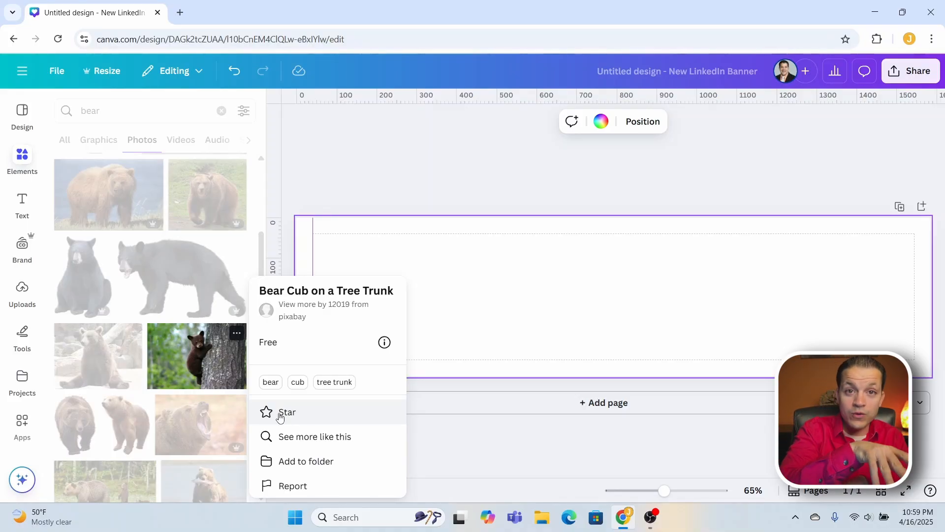
pyautogui.click(296, 437)
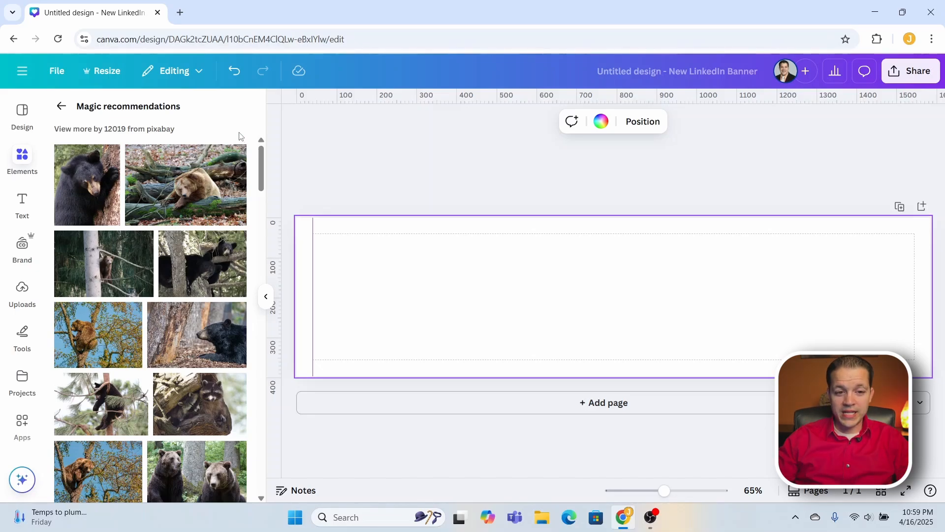
pyautogui.click(70, 196)
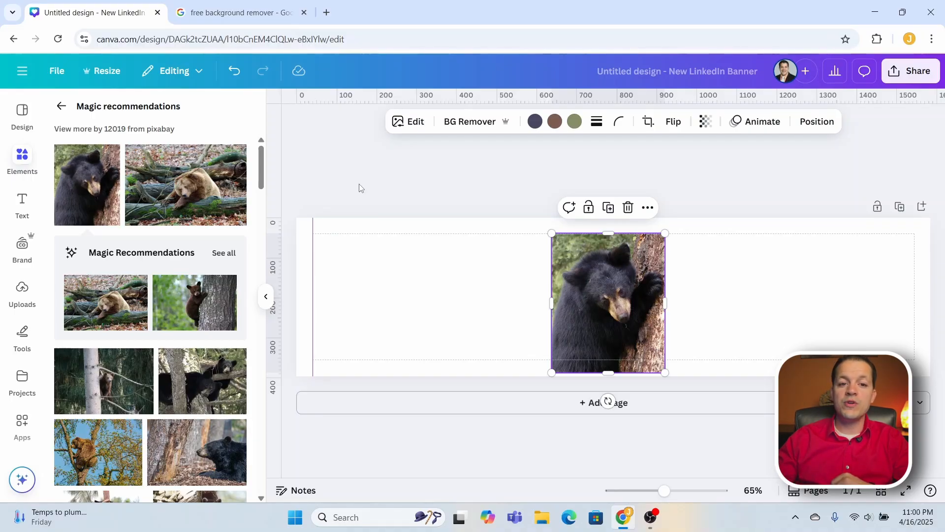
# Check the Google results for free background removers, return to the banner and remove the bear photo's background.
pyautogui.click(261, 6)
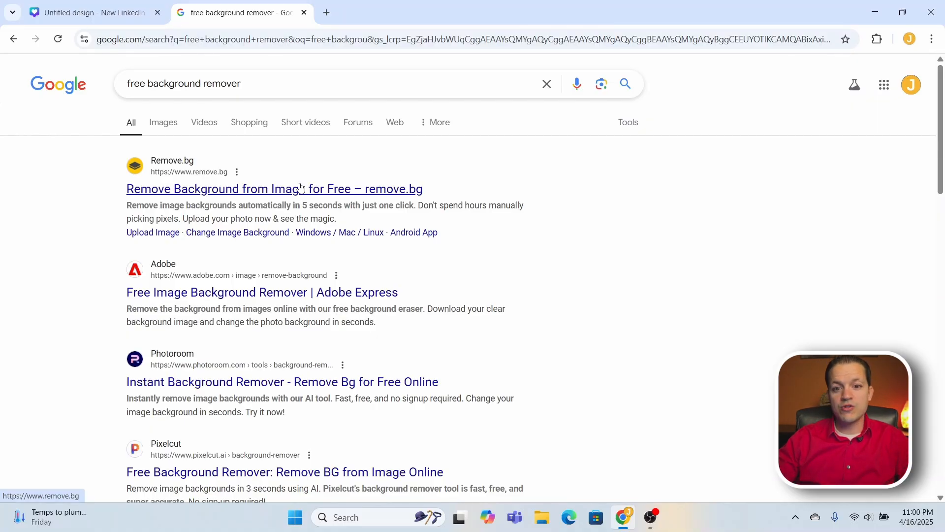
pyautogui.click(91, 13)
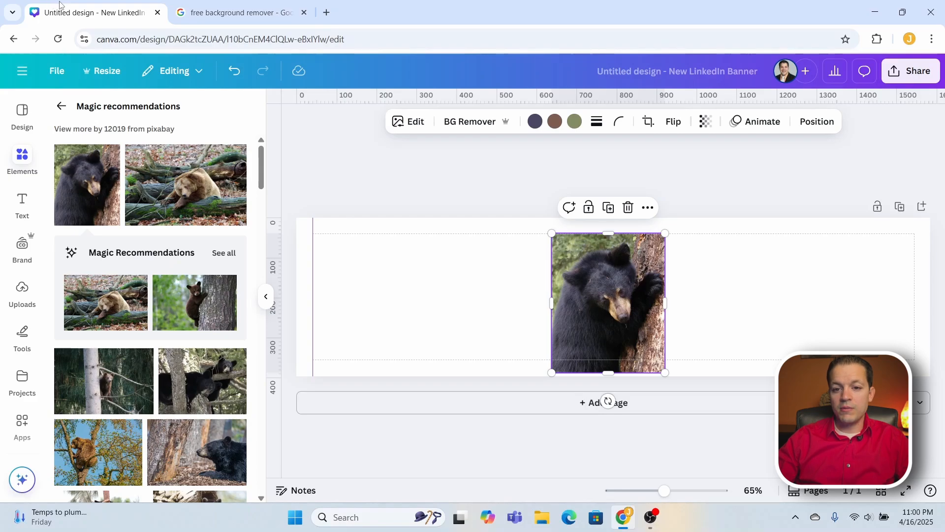
pyautogui.click(475, 128)
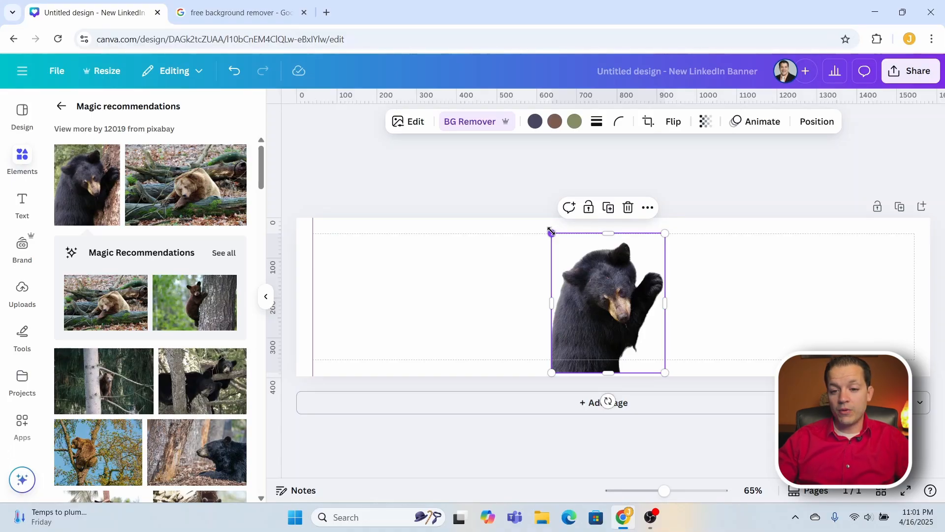
# Shrink the bear cutout to a small figure near the banner's lower edge and check it at different zoom levels.
pyautogui.moveTo(552, 233); pyautogui.dragTo(636, 341)
pyautogui.click(736, 289)
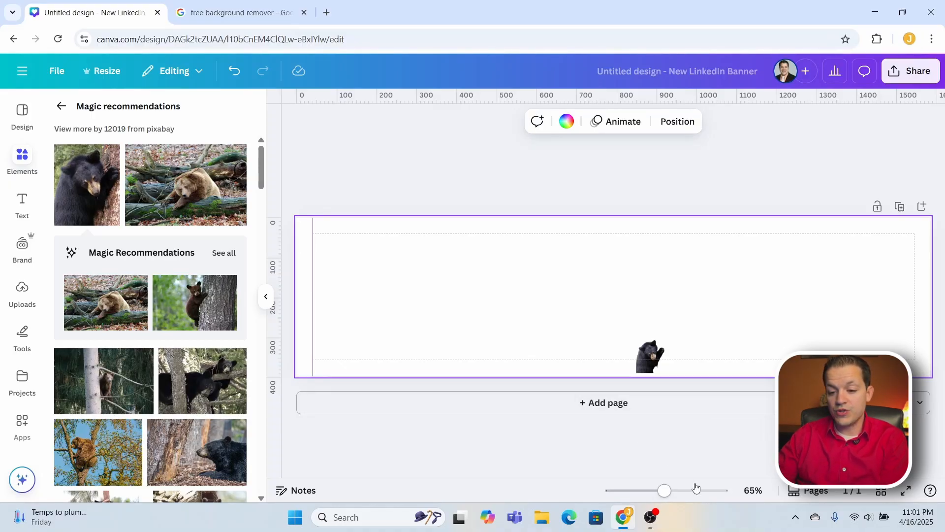
pyautogui.moveTo(671, 492)
pyautogui.mouseDown()
pyautogui.moveTo(697, 488)
pyautogui.moveTo(664, 493)
pyautogui.mouseUp()
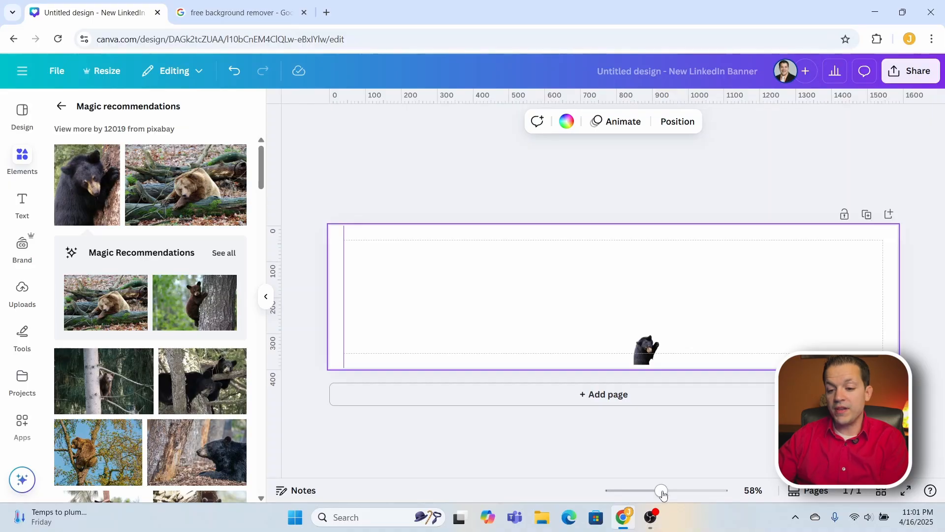
pyautogui.moveTo(663, 493)
pyautogui.mouseDown()
pyautogui.moveTo(690, 482)
pyautogui.moveTo(674, 480)
pyautogui.mouseUp()
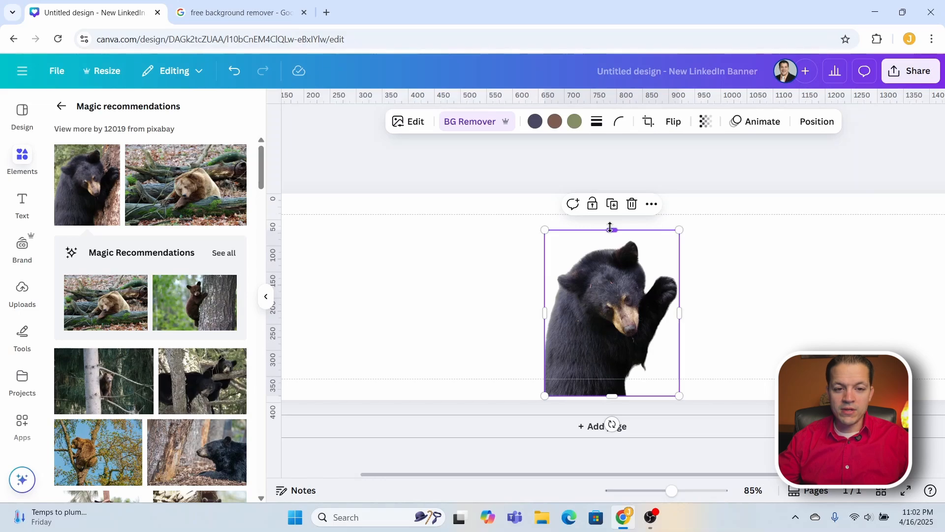
# Undo the bear photo's resizing and its background removal.
pyautogui.click(237, 71)
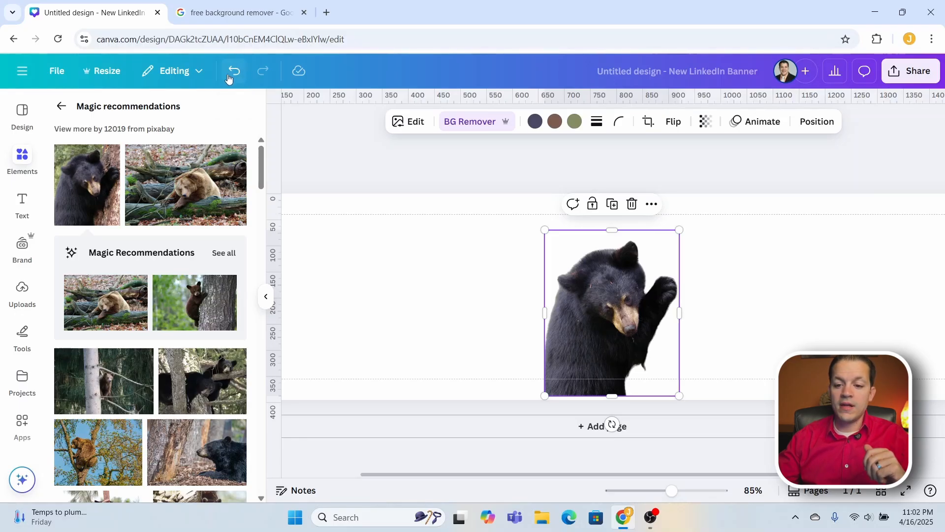
pyautogui.click(238, 71)
pyautogui.click(239, 71)
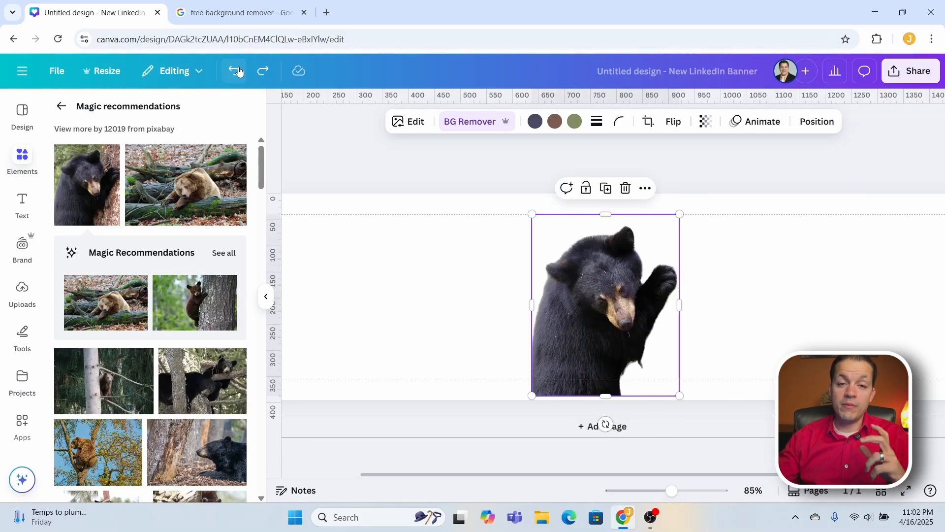
pyautogui.click(238, 72)
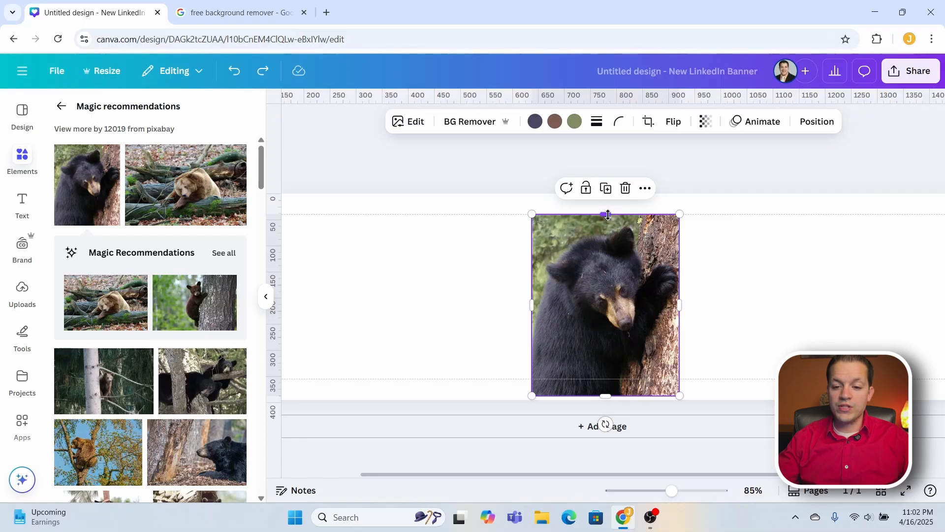
# Crop the bear photo slightly from its upper edge and more from its lower edge.
pyautogui.moveTo(607, 214)
pyautogui.mouseDown()
pyautogui.moveTo(605, 205)
pyautogui.moveTo(607, 225)
pyautogui.mouseUp()
pyautogui.moveTo(606, 397); pyautogui.dragTo(605, 356)
# Crop the bear photo from its right and left edges, and undo both side crops.
pyautogui.moveTo(680, 289); pyautogui.dragTo(669, 289)
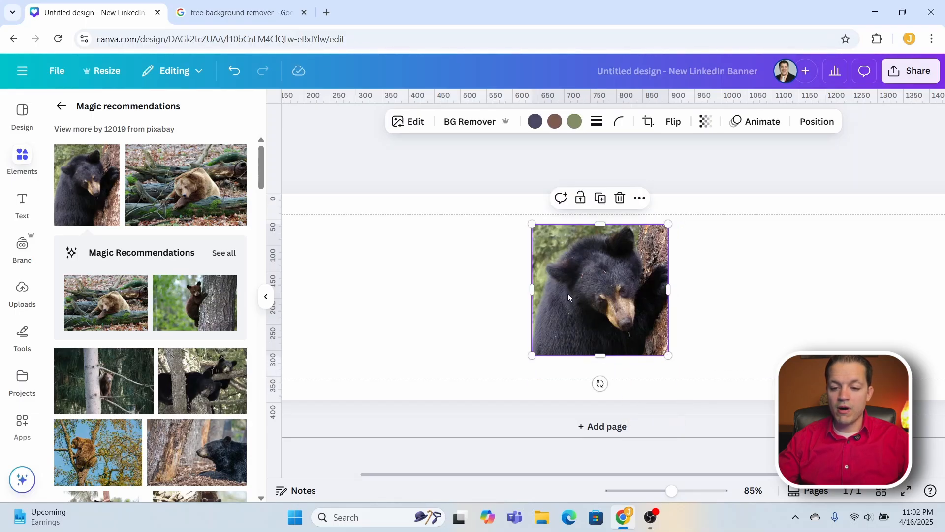
pyautogui.moveTo(535, 287); pyautogui.dragTo(550, 284)
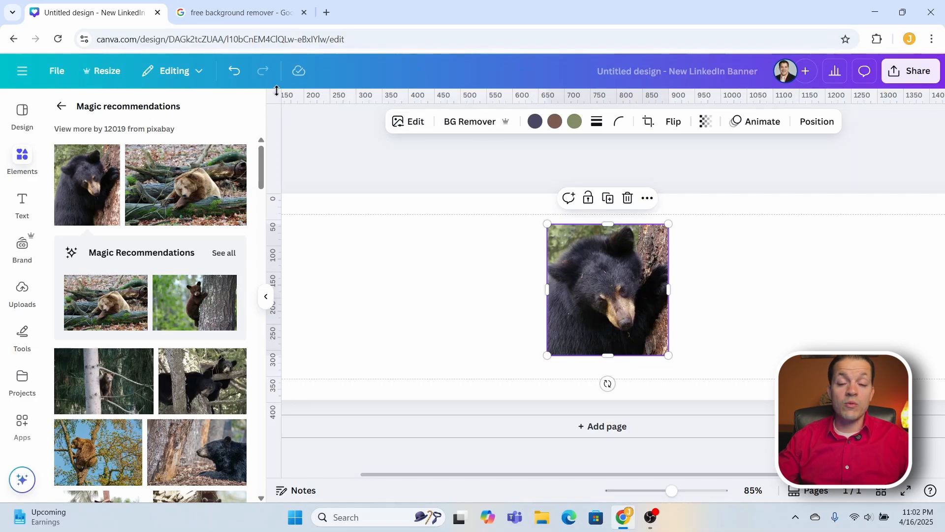
pyautogui.click(236, 71)
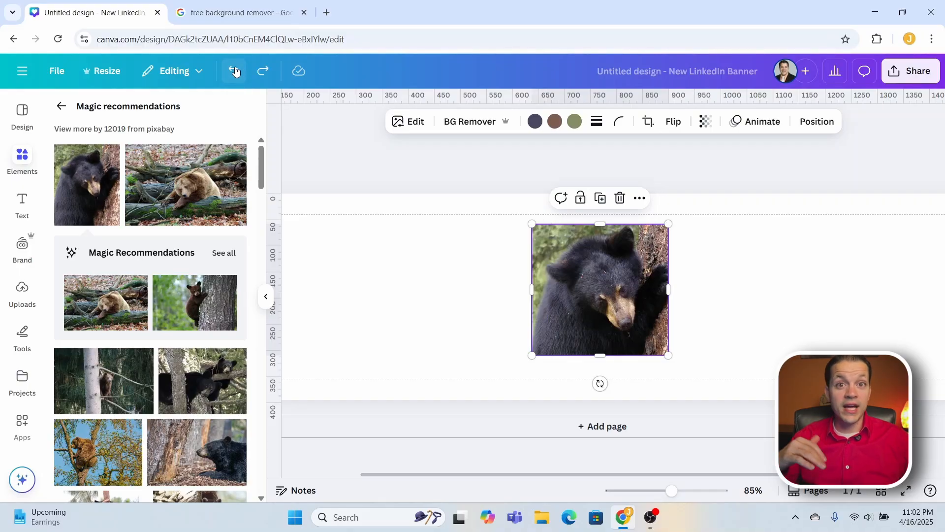
pyautogui.click(232, 73)
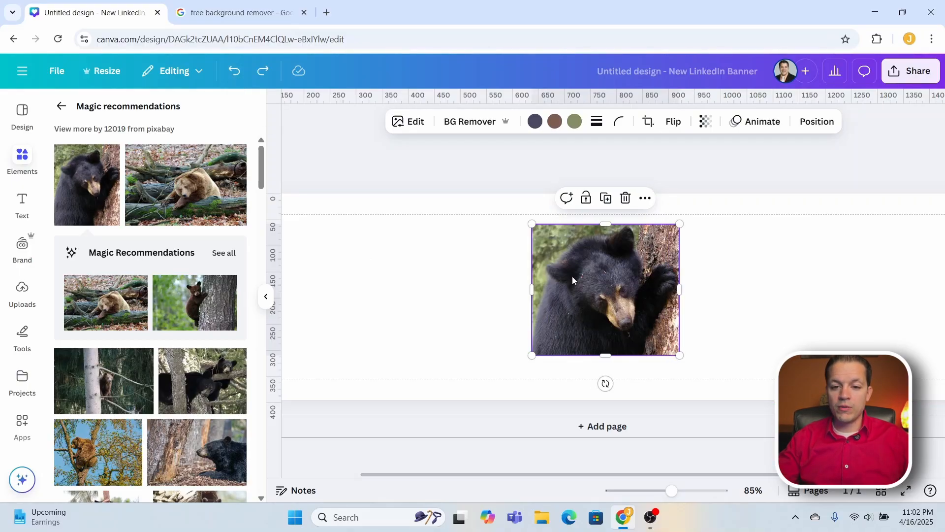
# Remove the background from the black bear photo again.
pyautogui.click(482, 123)
pyautogui.click(470, 250)
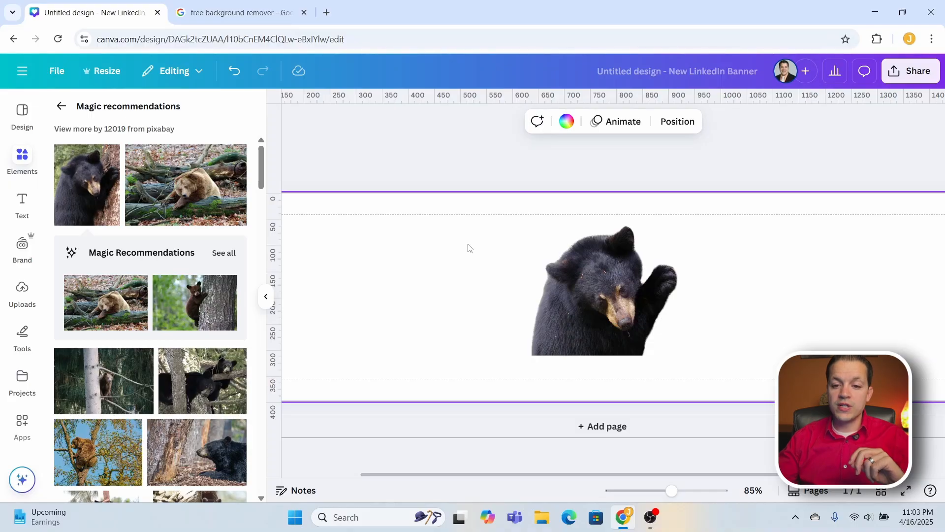
# Try the brown and dark grey photo colors as the banner's background, and return it to white.
pyautogui.click(566, 122)
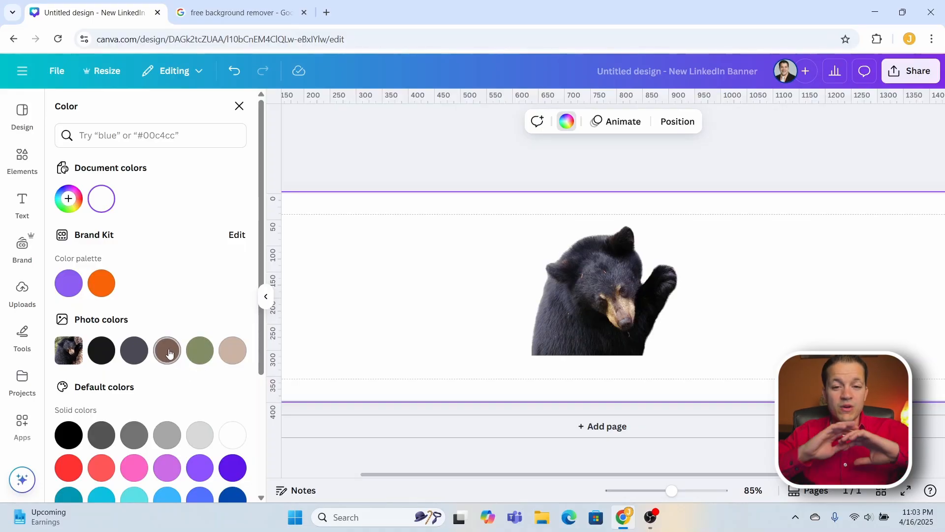
pyautogui.click(169, 353)
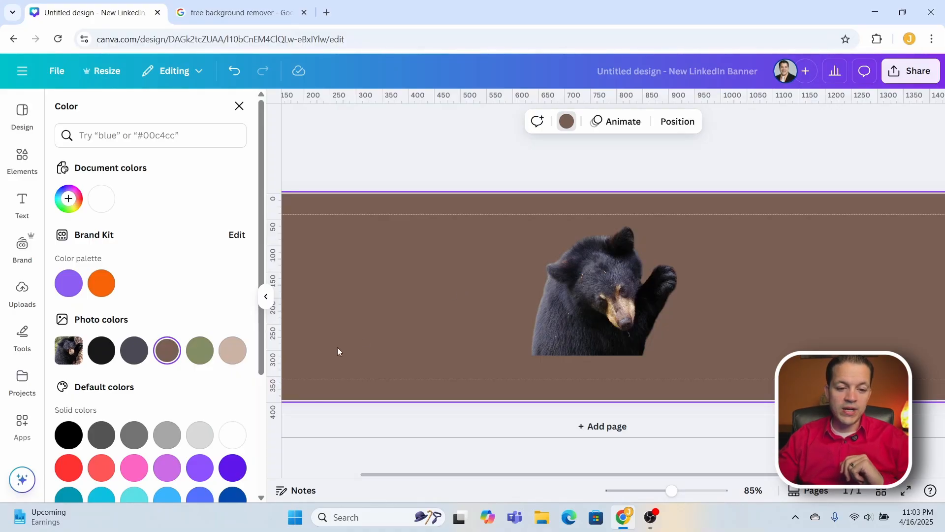
pyautogui.click(134, 352)
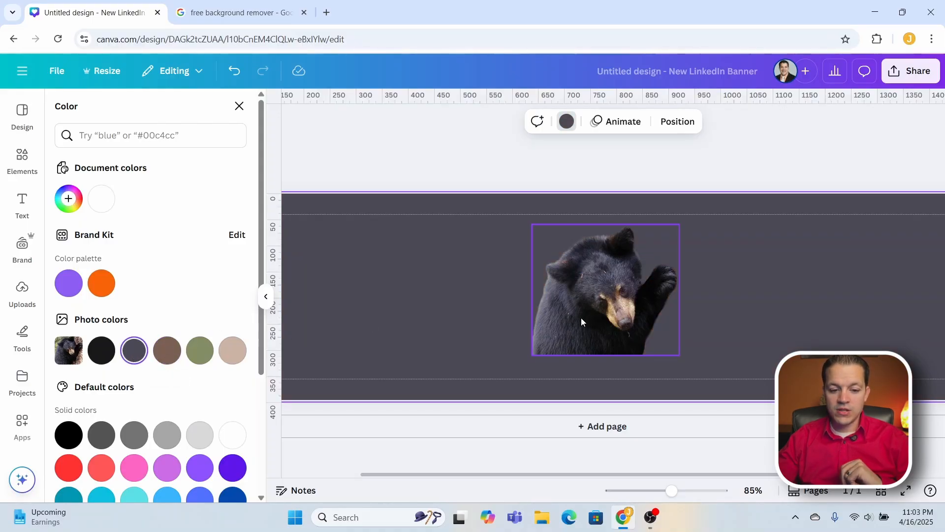
pyautogui.click(233, 435)
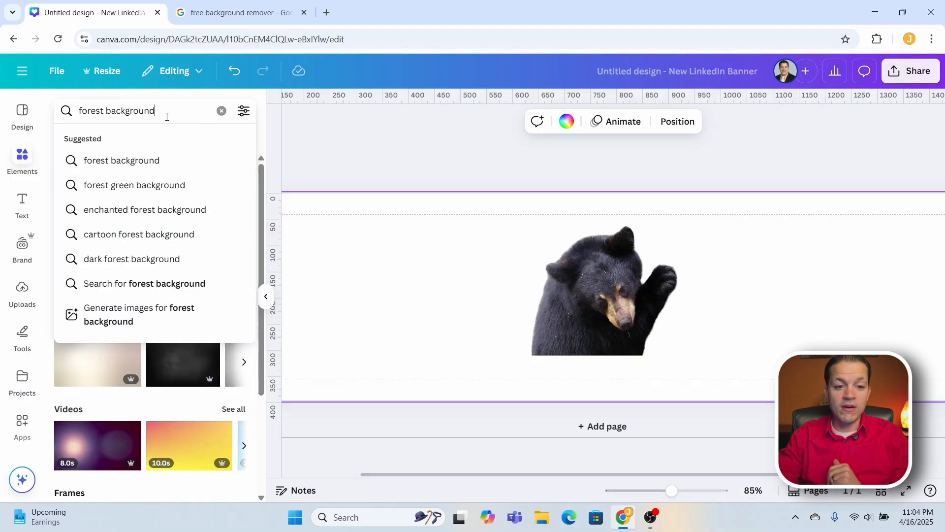
# Search the photo elements for "forest background" and add the forest stream photo with small waterfalls to the banner.
pyautogui.press('Return')
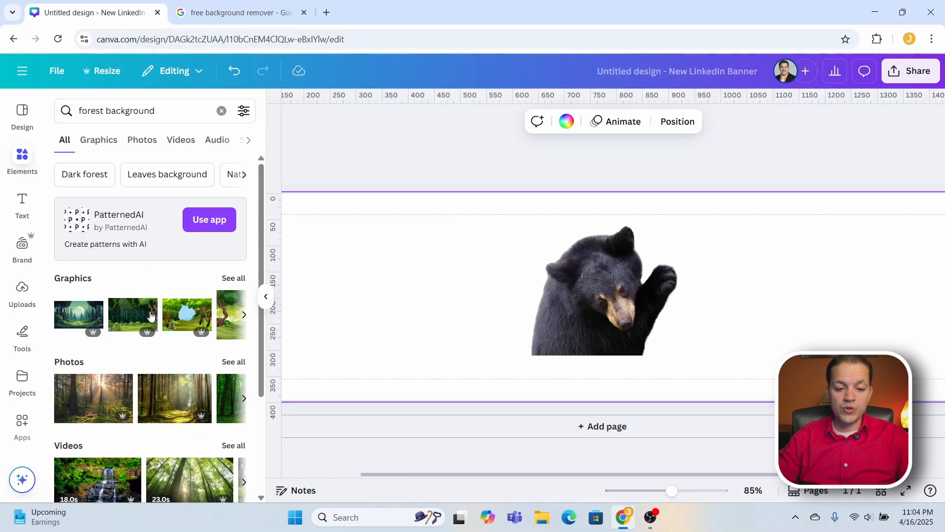
pyautogui.click(235, 363)
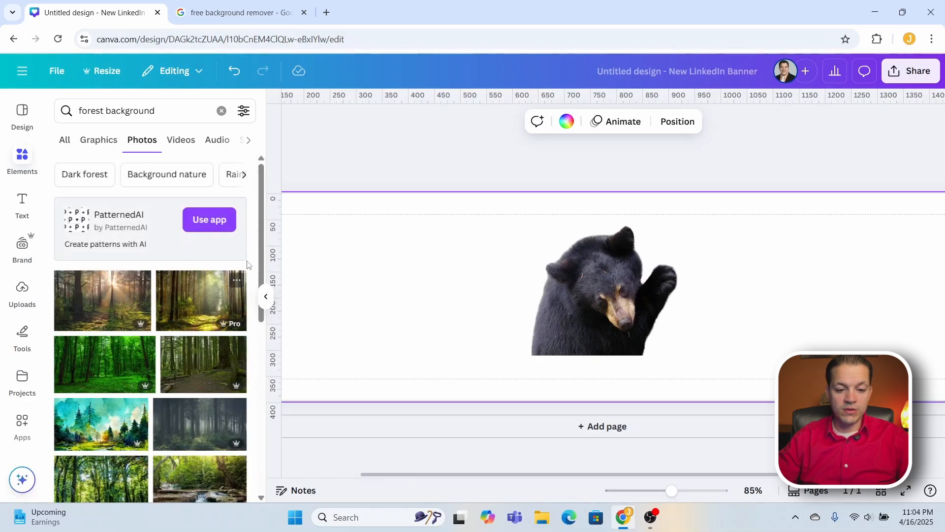
pyautogui.scroll(-3, 263, 240)
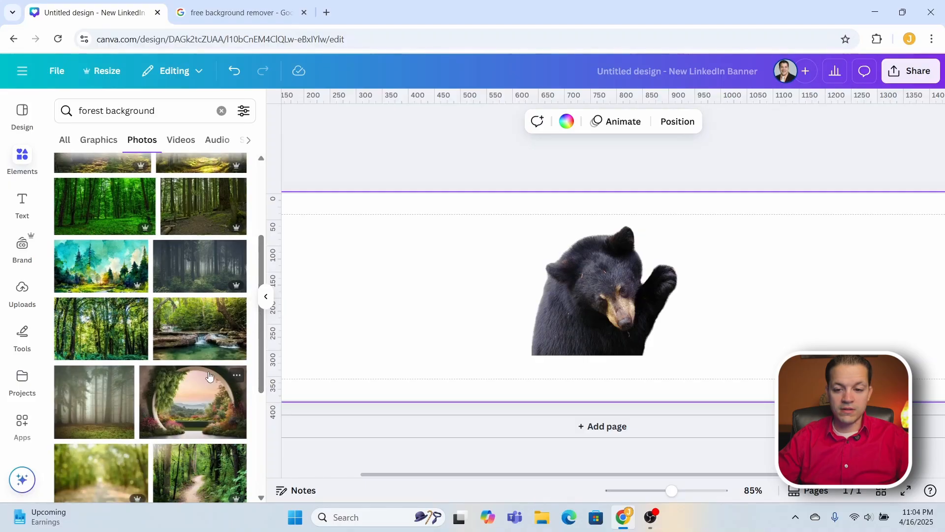
pyautogui.click(212, 349)
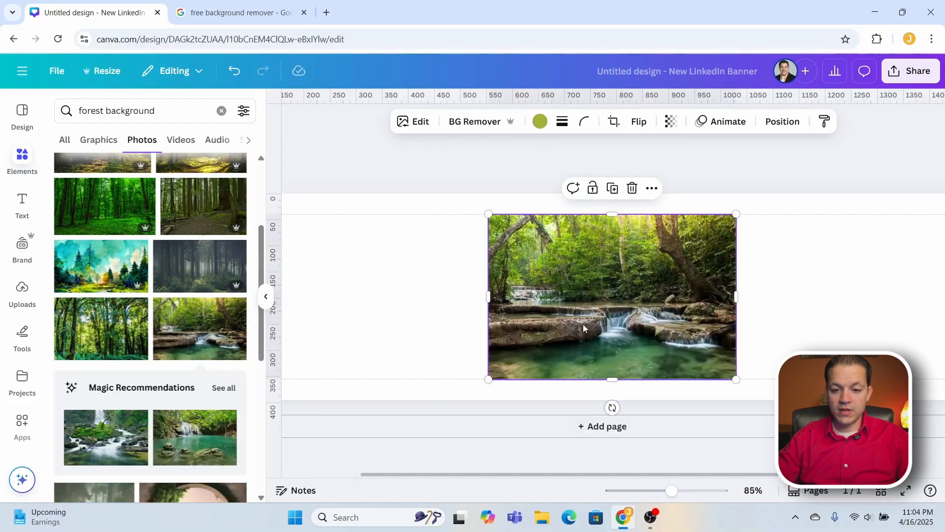
# Move the forest photo toward the banner's right side and delete the black bear cutout.
pyautogui.moveTo(494, 227); pyautogui.dragTo(649, 237)
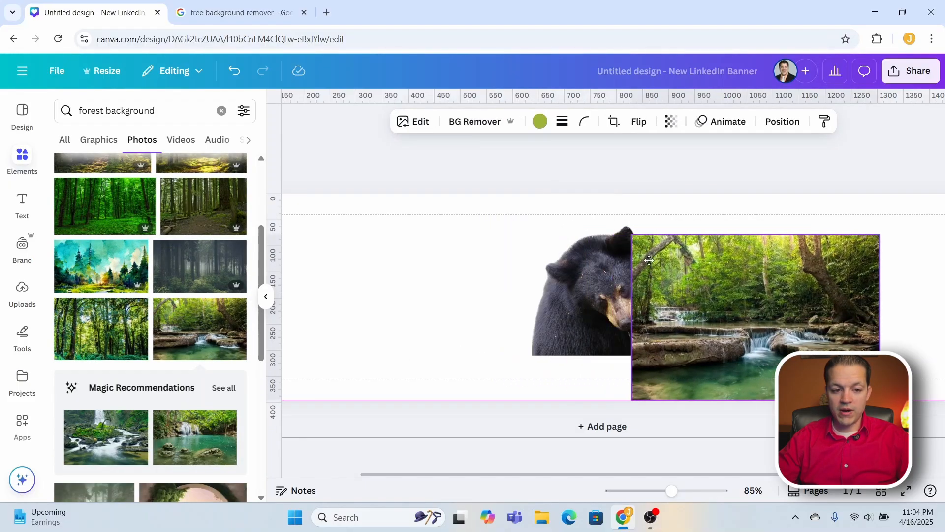
pyautogui.click(552, 308)
pyautogui.click(633, 198)
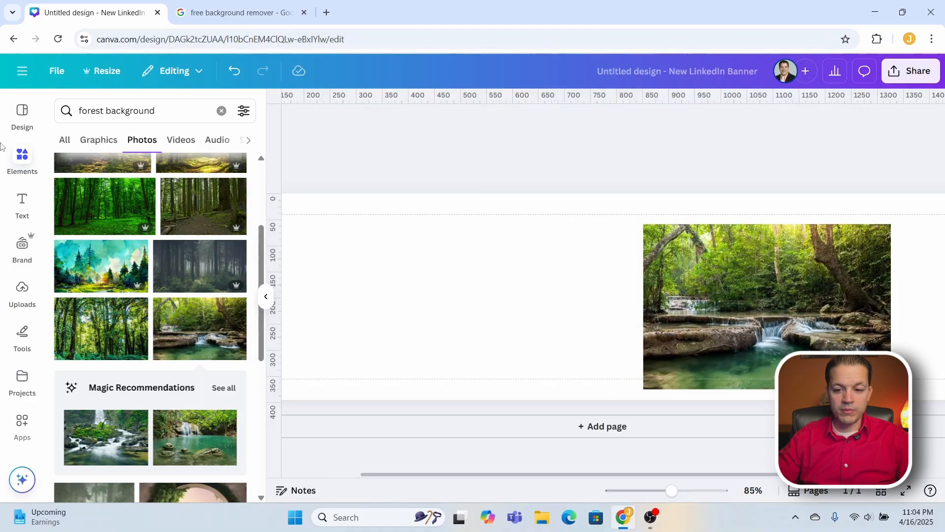
# Search photos for "bear", add the picture of a cub clinging to a tree trunk, and remove its background.
pyautogui.click(20, 154)
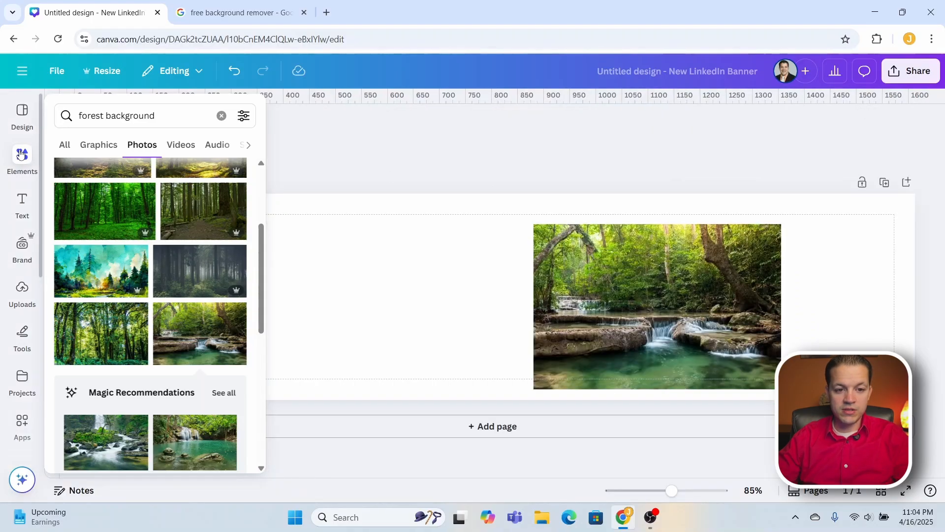
pyautogui.click(112, 116)
pyautogui.doubleClick(112, 116)
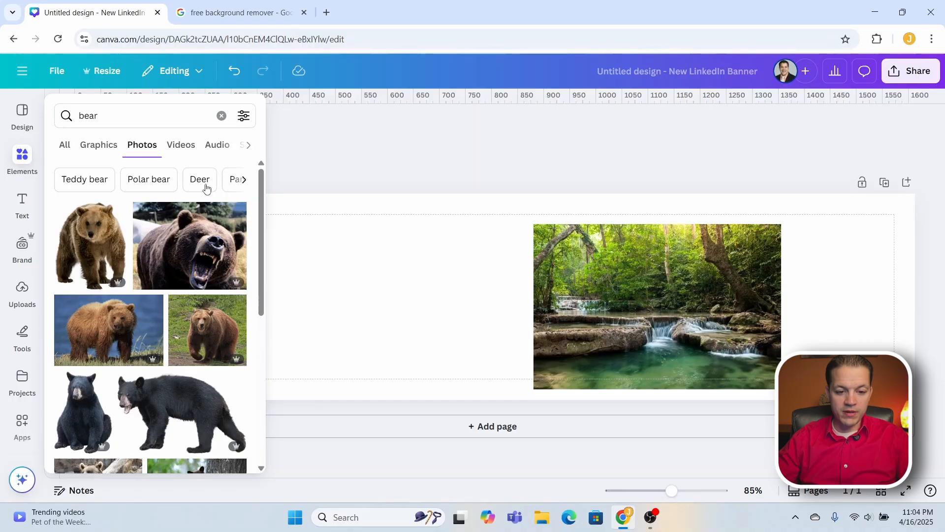
pyautogui.scroll(-3, 223, 291)
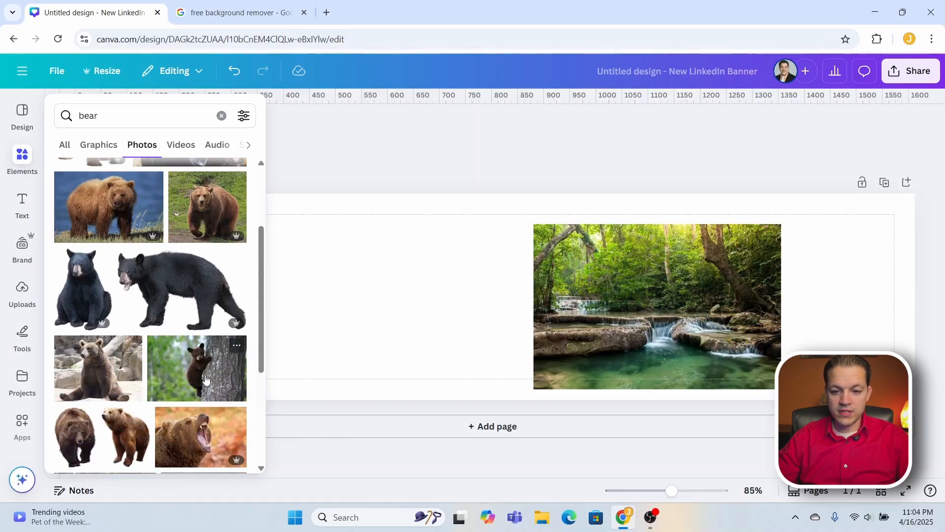
pyautogui.click(201, 364)
pyautogui.click(593, 276)
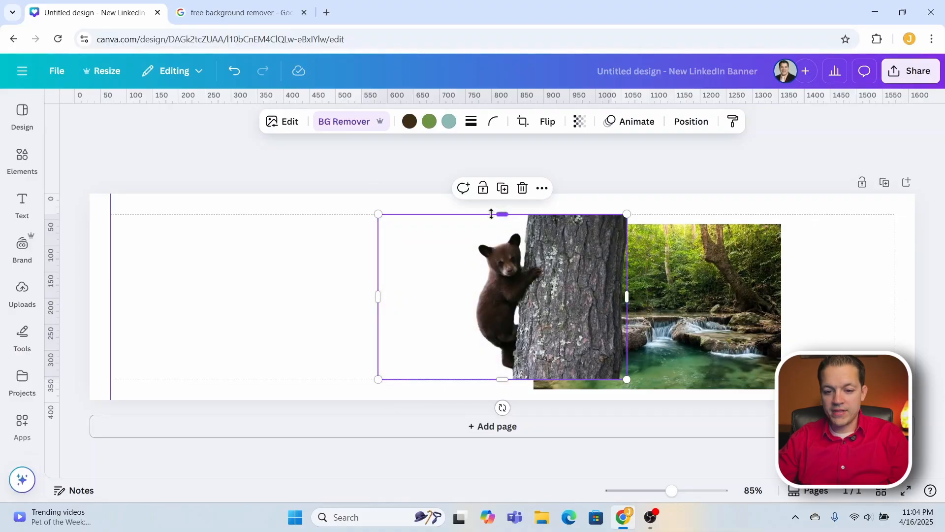
# Overlap the forest photo with the bear cub cutout, and shift it over to the banner's left part.
pyautogui.moveTo(740, 310); pyautogui.dragTo(591, 303)
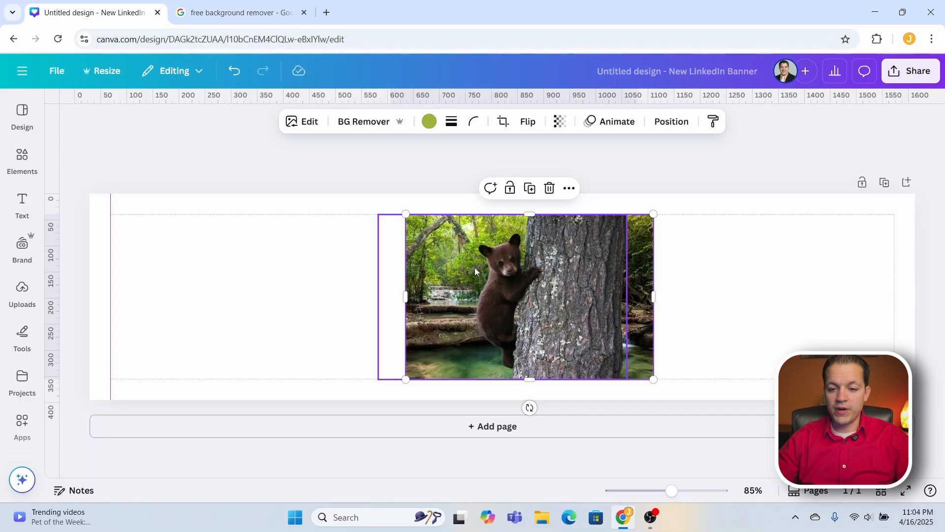
pyautogui.moveTo(474, 267); pyautogui.dragTo(249, 252)
# Place the bear cub cutout partly over the forest photo and send it to the back layer.
pyautogui.rightClick(567, 286)
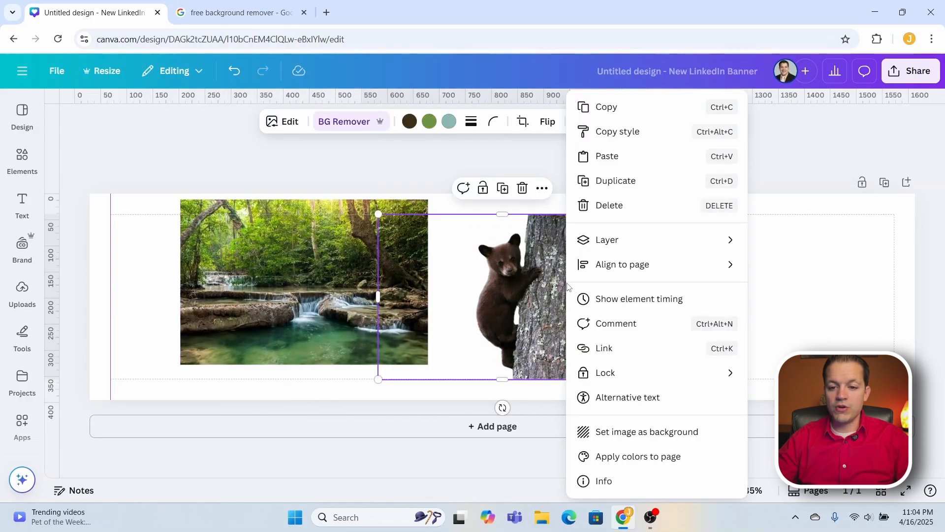
pyautogui.moveTo(624, 240)
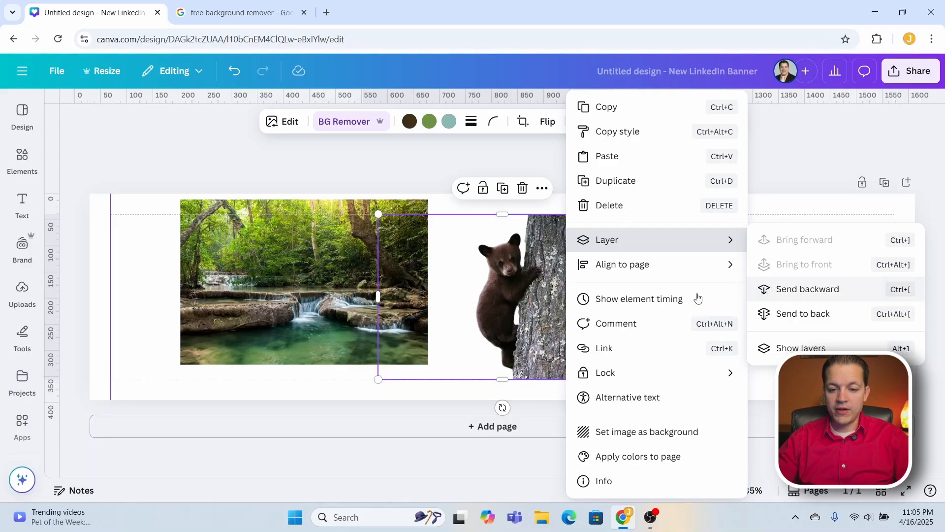
pyautogui.click(521, 295)
pyautogui.moveTo(549, 294); pyautogui.dragTo(447, 284)
pyautogui.rightClick(356, 273)
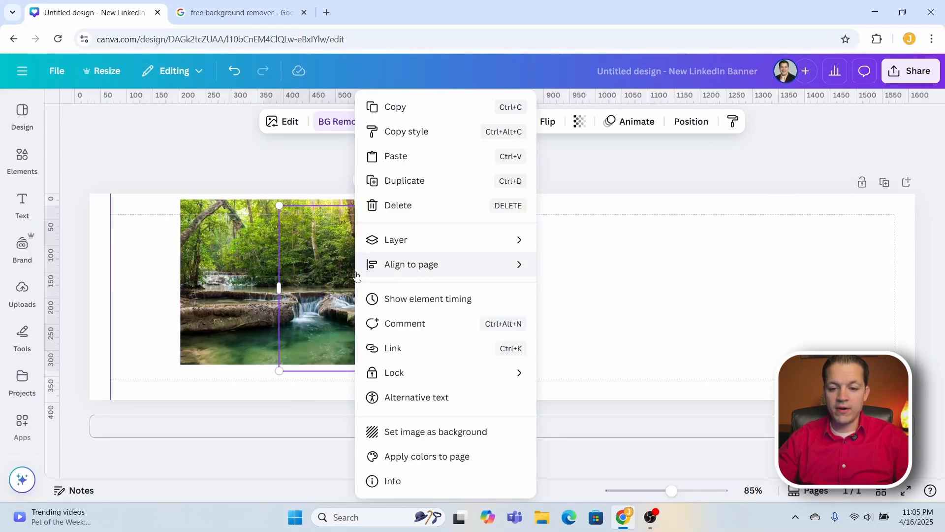
pyautogui.moveTo(421, 245)
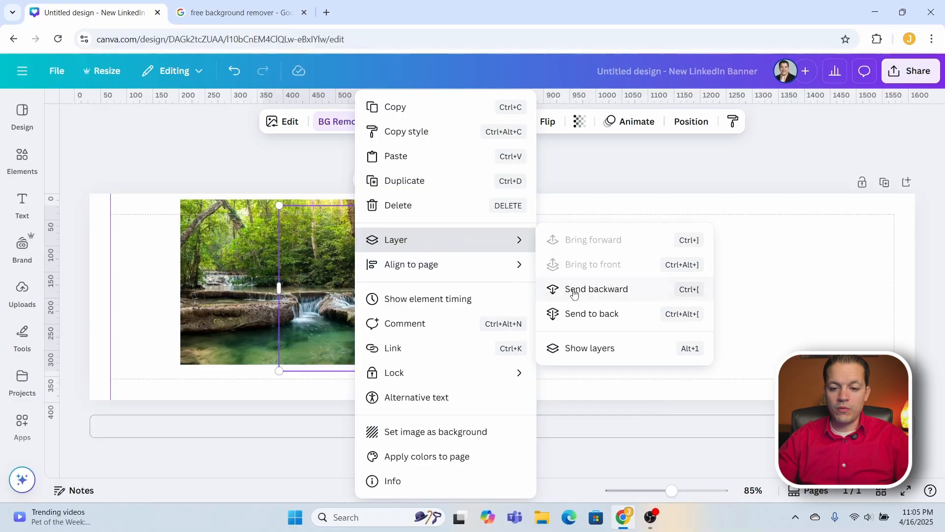
pyautogui.click(573, 319)
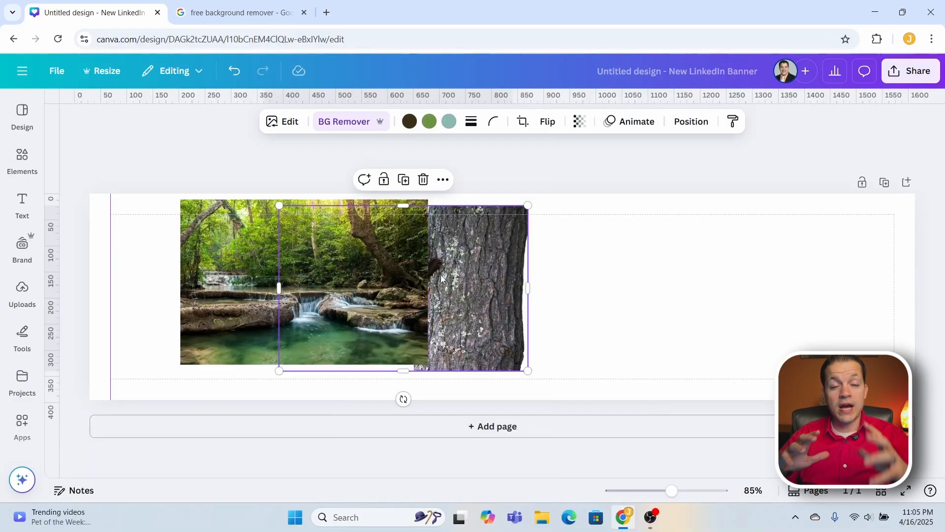
# Bring the bear cub cutout forward and move it clear of the forest photo toward the banner's right.
pyautogui.rightClick(490, 273)
pyautogui.moveTo(552, 244)
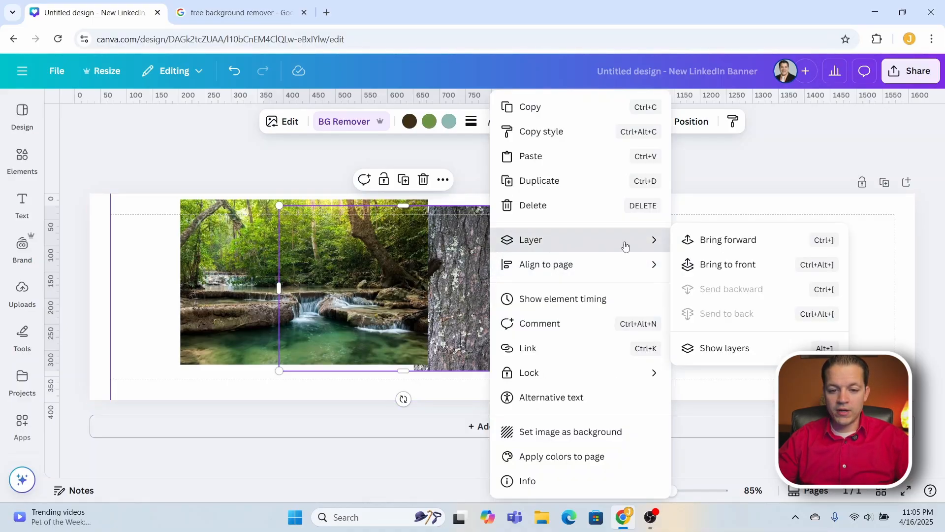
pyautogui.click(710, 241)
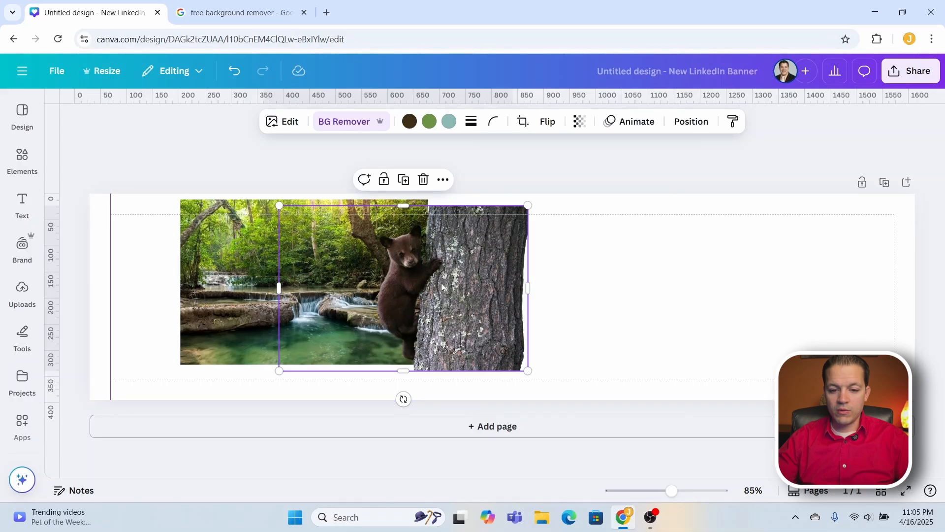
pyautogui.moveTo(448, 288); pyautogui.dragTo(643, 289)
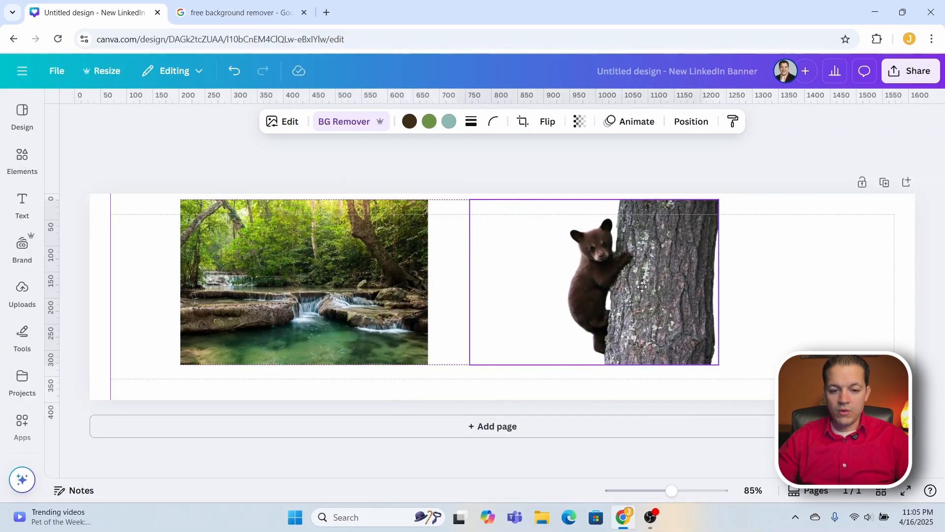
# Enlarge the forest photo so it reaches past the banner's lower edge.
pyautogui.click(305, 289)
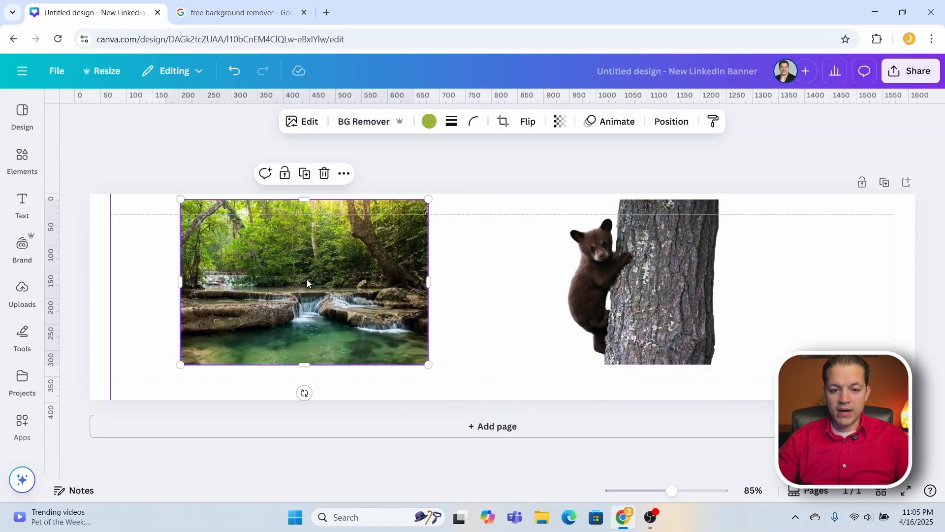
pyautogui.rightClick(415, 300)
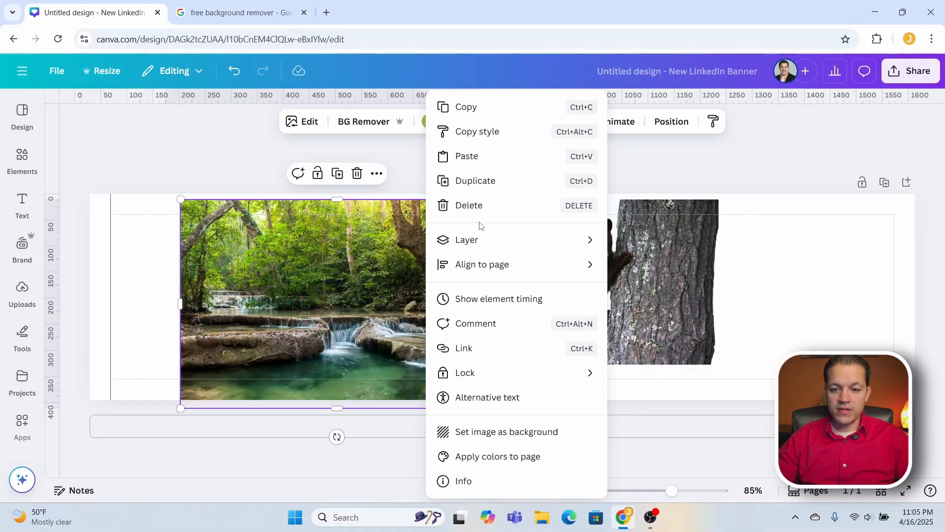
pyautogui.click(370, 254)
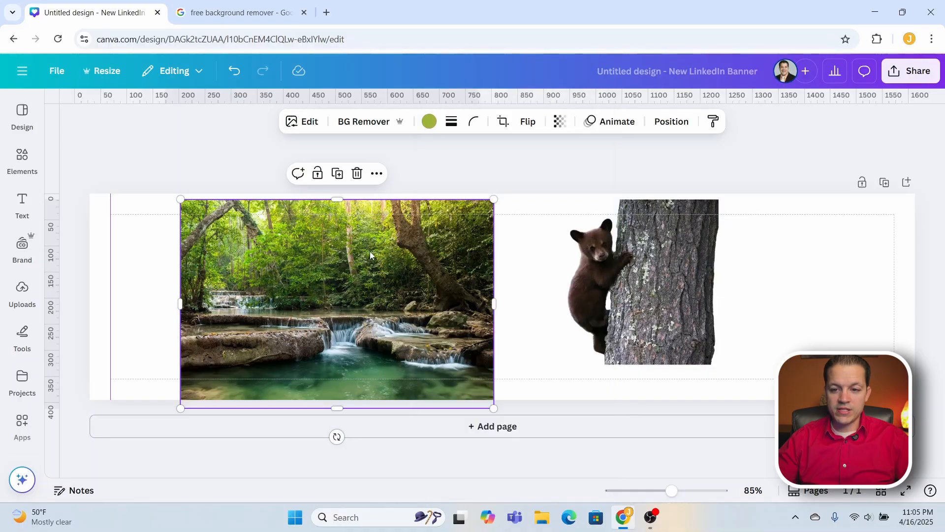
# Try a transparency of 56 on the forest photo, and raise the value to make it more opaque.
pyautogui.click(562, 125)
pyautogui.moveTo(593, 171); pyautogui.dragTo(549, 171)
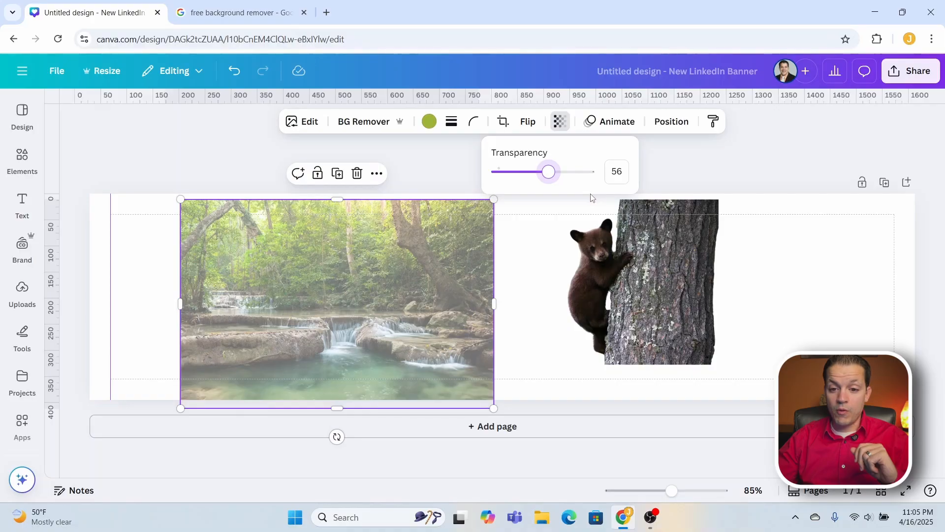
pyautogui.moveTo(545, 184); pyautogui.dragTo(580, 175)
# Move the forest photo behind the bear cub so the cub and trunk cover its right part.
pyautogui.moveTo(438, 279); pyautogui.dragTo(675, 288)
pyautogui.moveTo(432, 245); pyautogui.dragTo(394, 243)
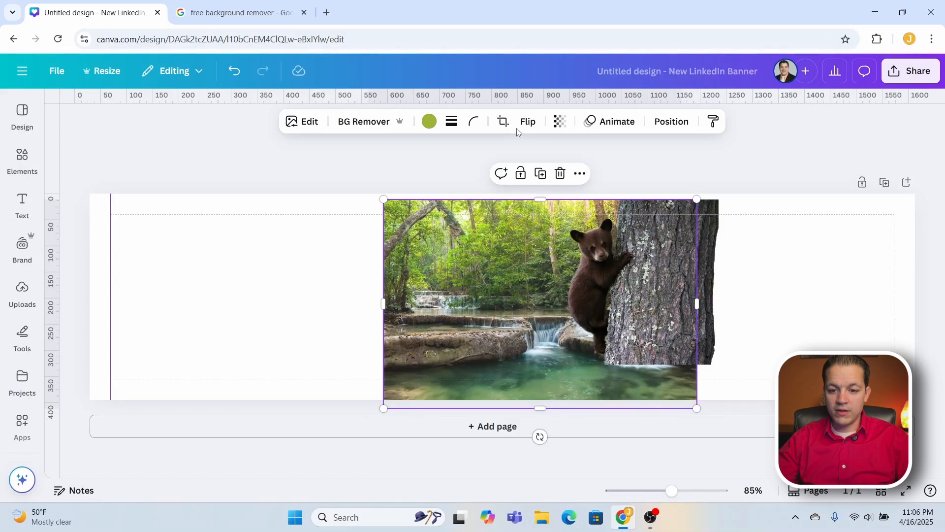
# Try flipping the forest photo horizontally and vertically, and return it to its original orientation.
pyautogui.click(529, 125)
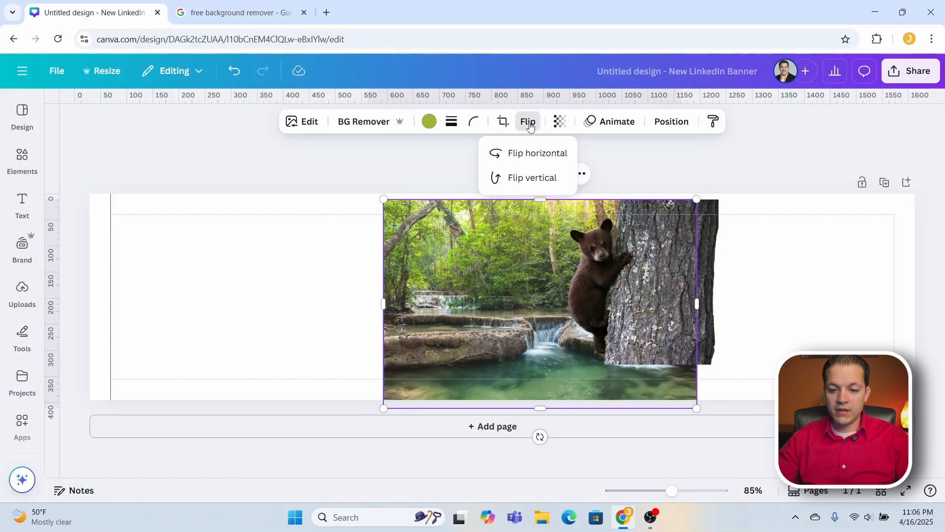
pyautogui.click(523, 154)
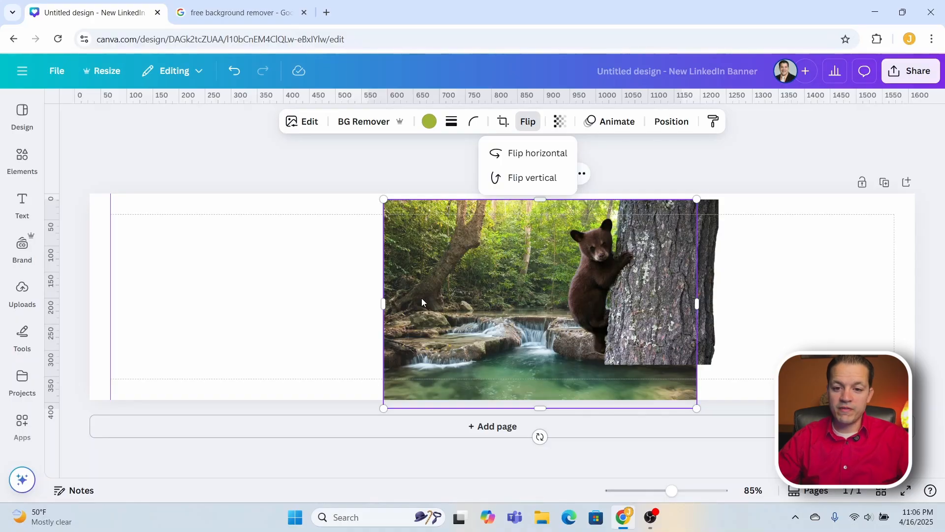
pyautogui.click(531, 182)
pyautogui.click(531, 182)
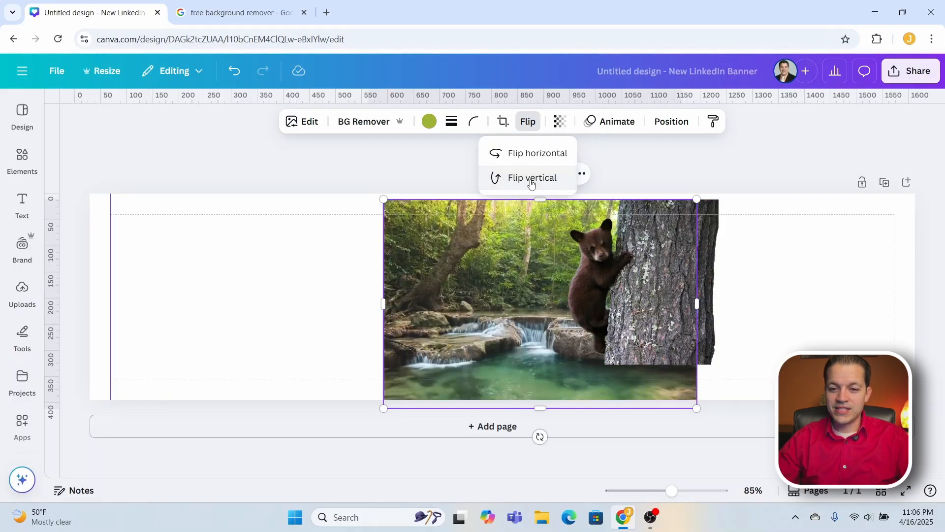
pyautogui.click(533, 154)
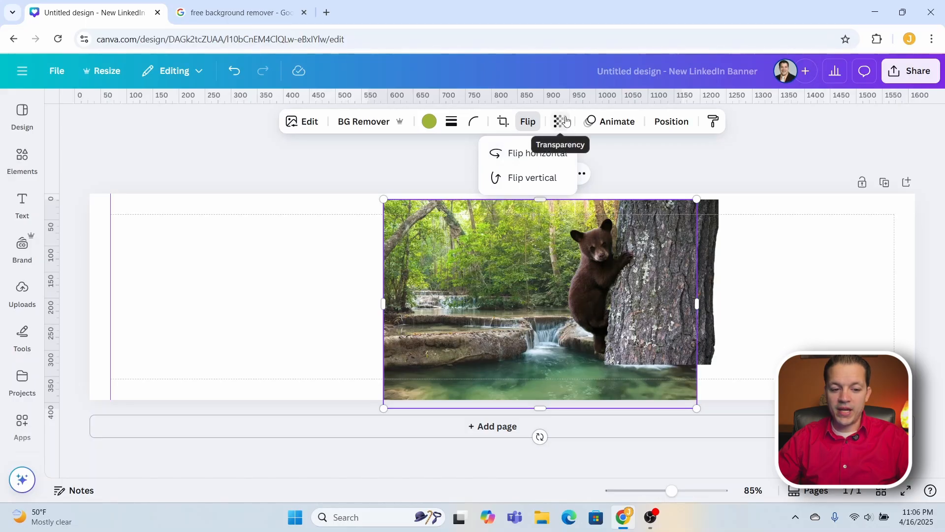
# Apply the Shake Zoom animation to the forest photo.
pyautogui.click(605, 122)
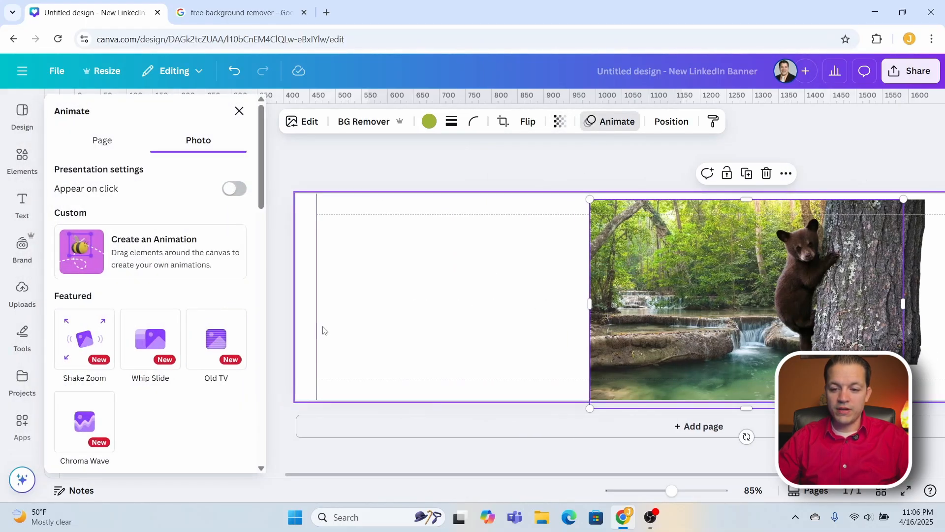
pyautogui.click(84, 338)
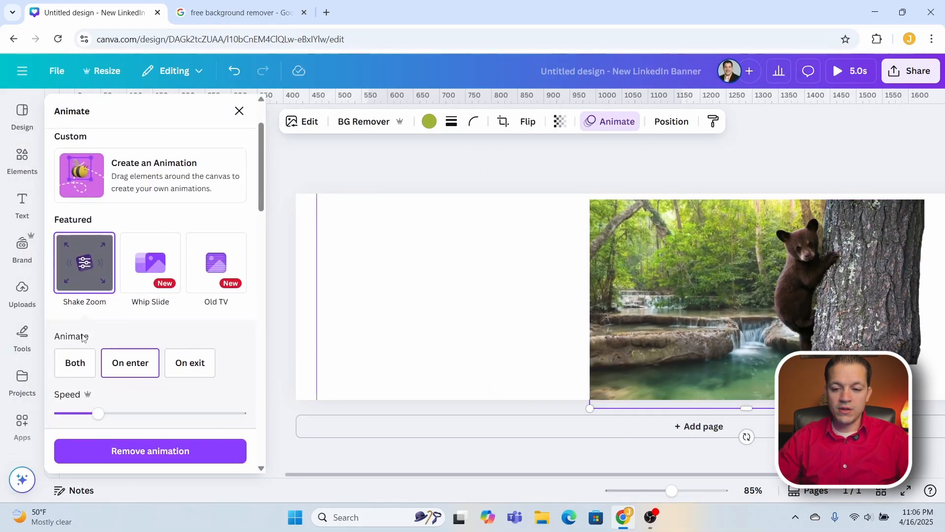
# Try the Whip Slide animation on the forest photo, restore Shake Zoom, and reposition the photo on the banner.
pyautogui.click(166, 266)
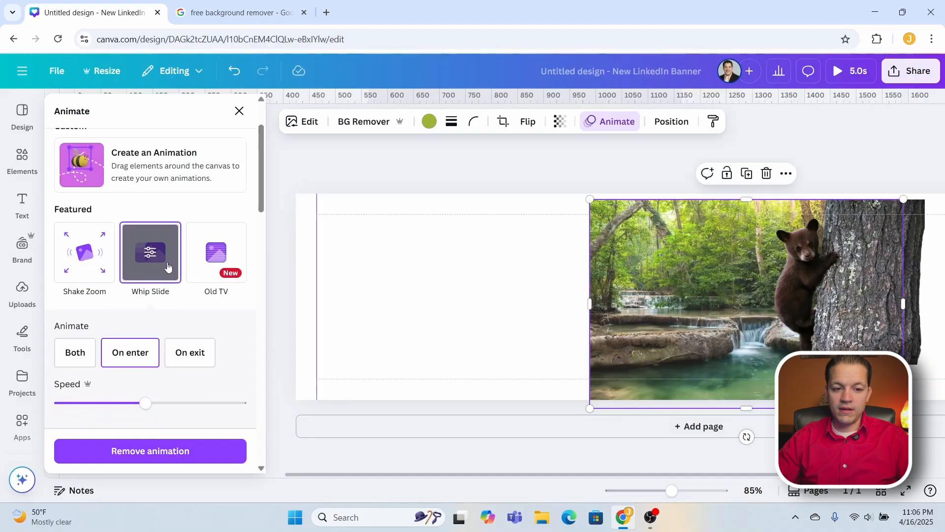
pyautogui.click(91, 264)
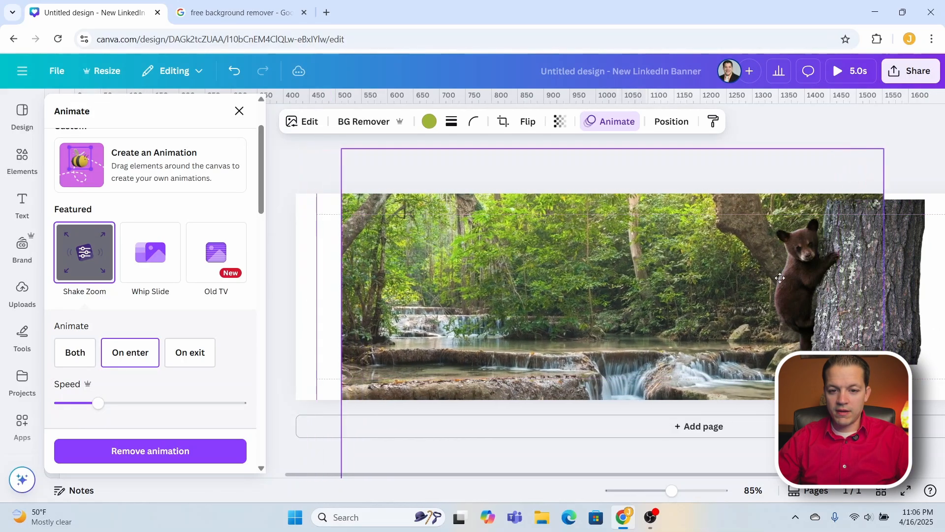
pyautogui.click(341, 270)
pyautogui.click(413, 258)
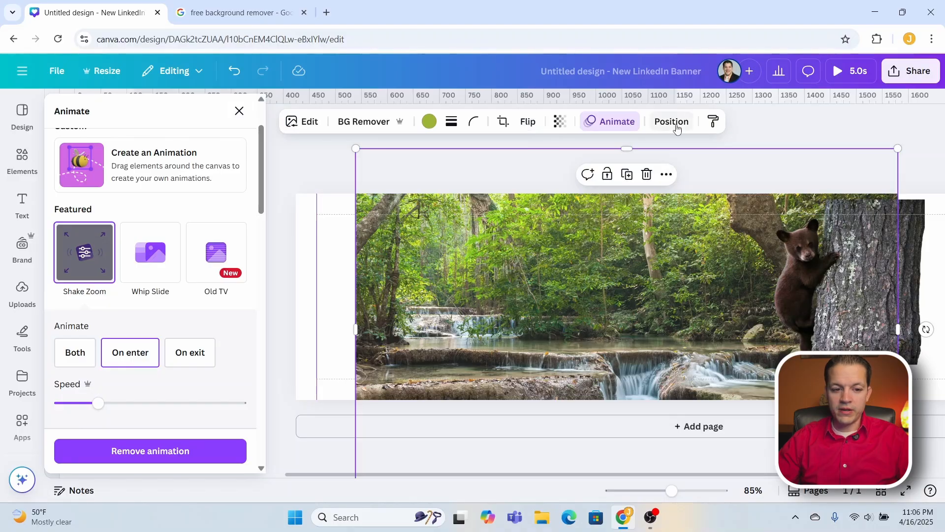
# Examine the forest photo's position options, colour and light adjustments, and the available Magic Studio tools.
pyautogui.click(673, 123)
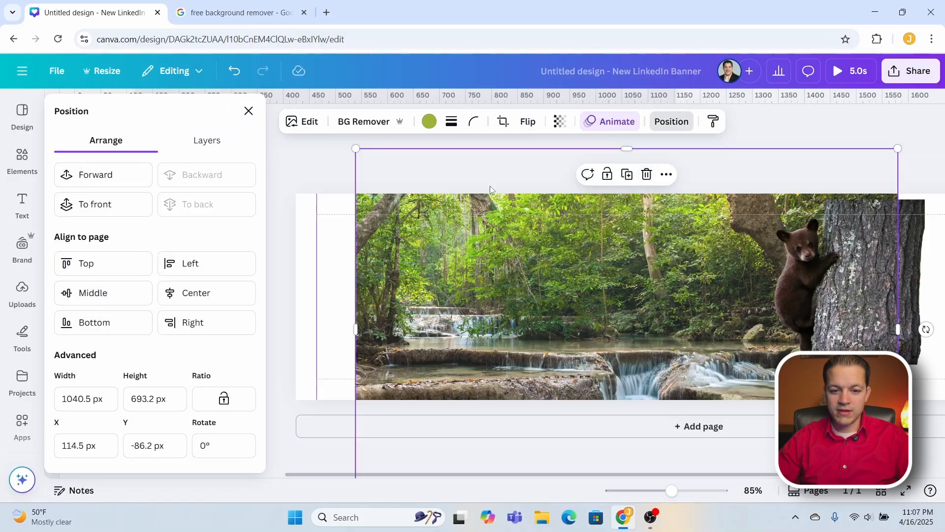
pyautogui.click(302, 121)
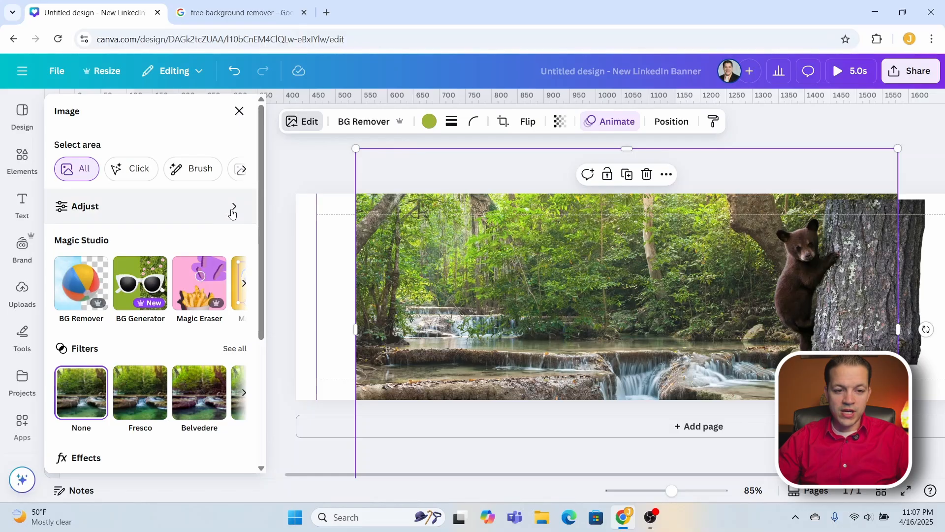
pyautogui.click(233, 209)
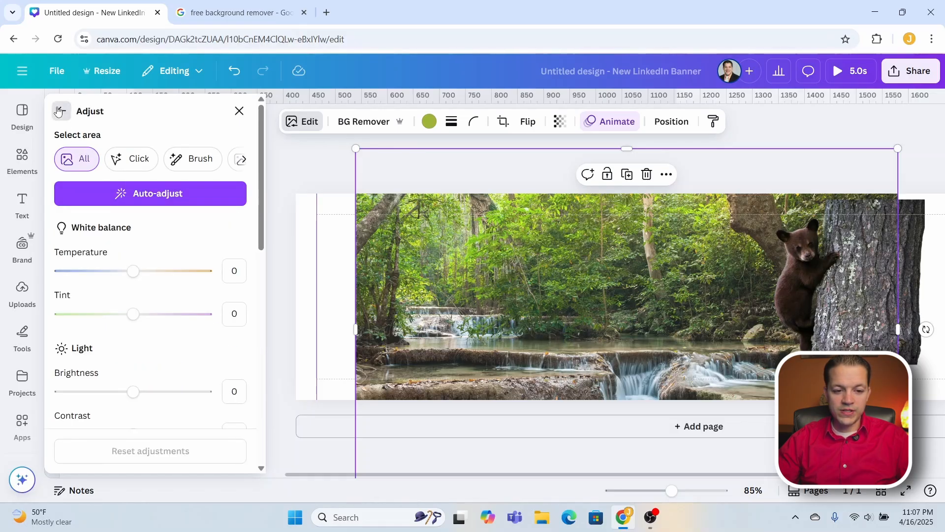
pyautogui.click(61, 111)
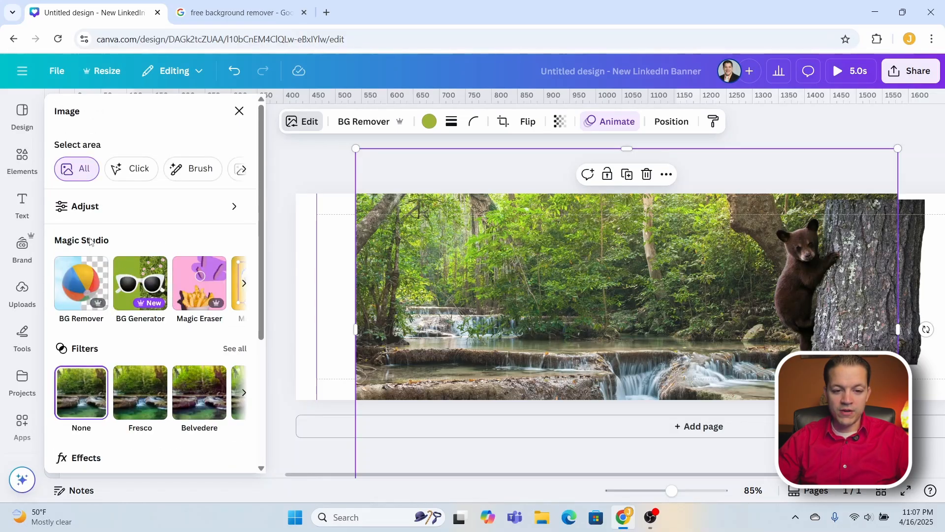
pyautogui.click(244, 284)
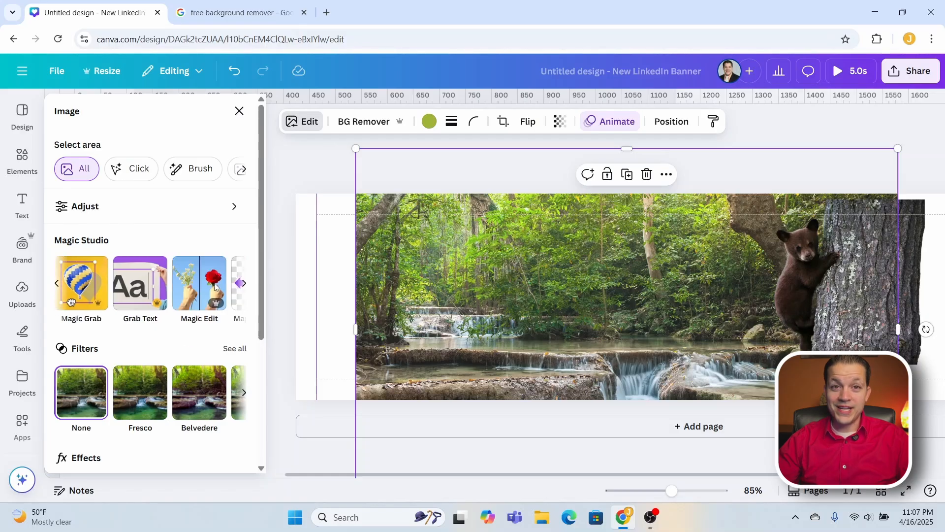
pyautogui.click(58, 282)
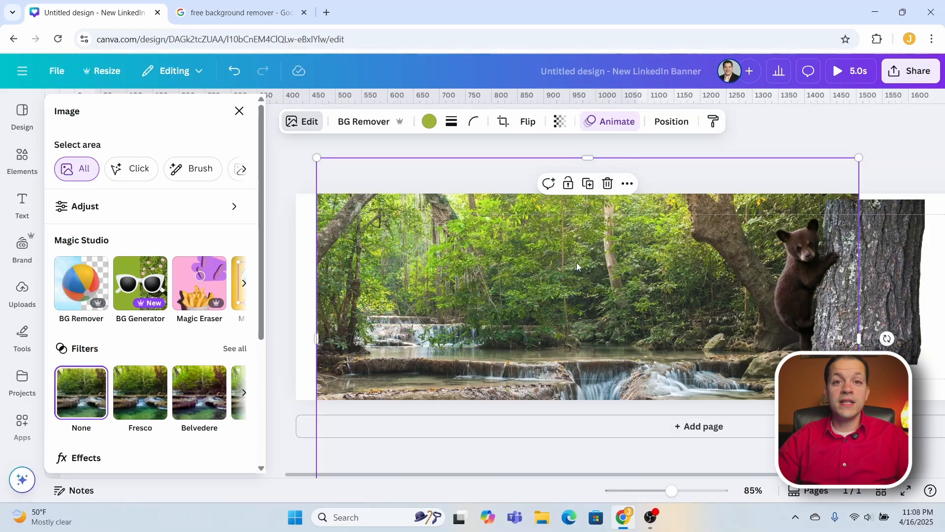
# Delete the forest photo, and try generating a new background for the bear cub photo from the description "Forest for a baby bear".
pyautogui.click(606, 185)
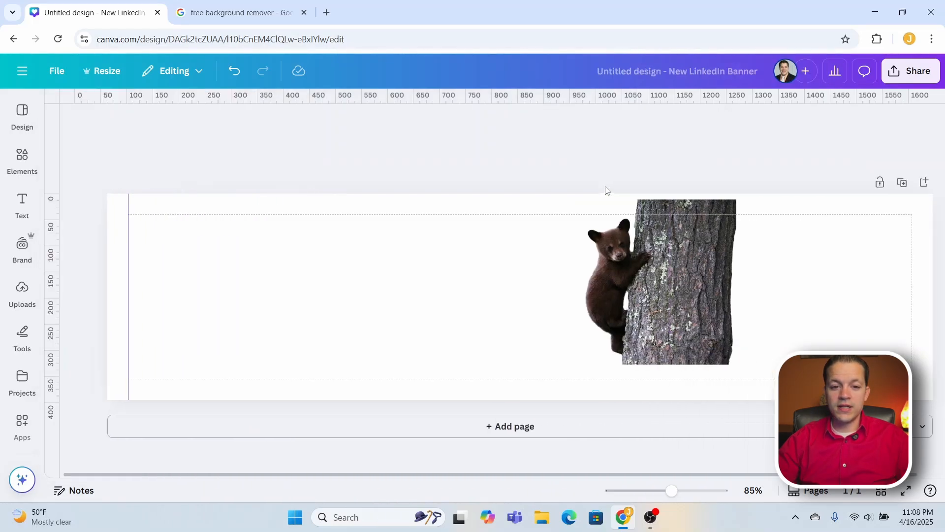
pyautogui.click(588, 297)
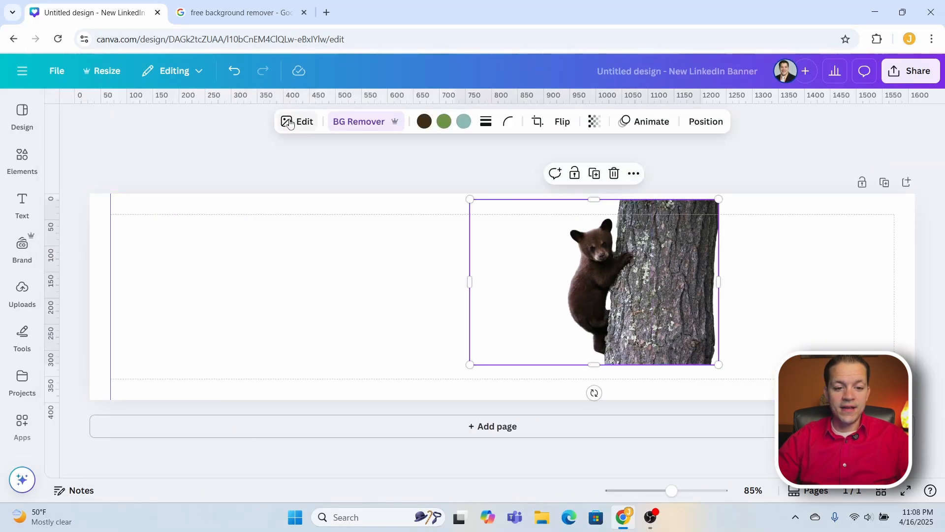
pyautogui.click(299, 126)
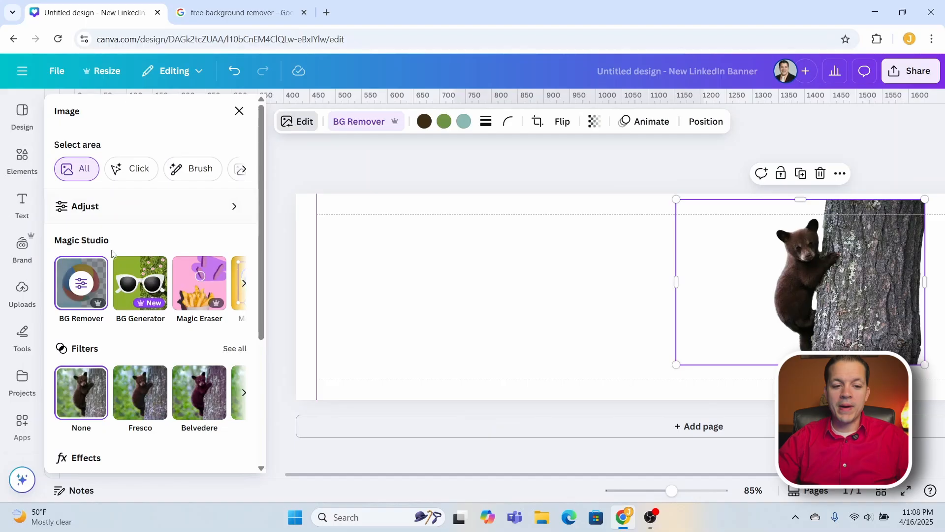
pyautogui.click(143, 271)
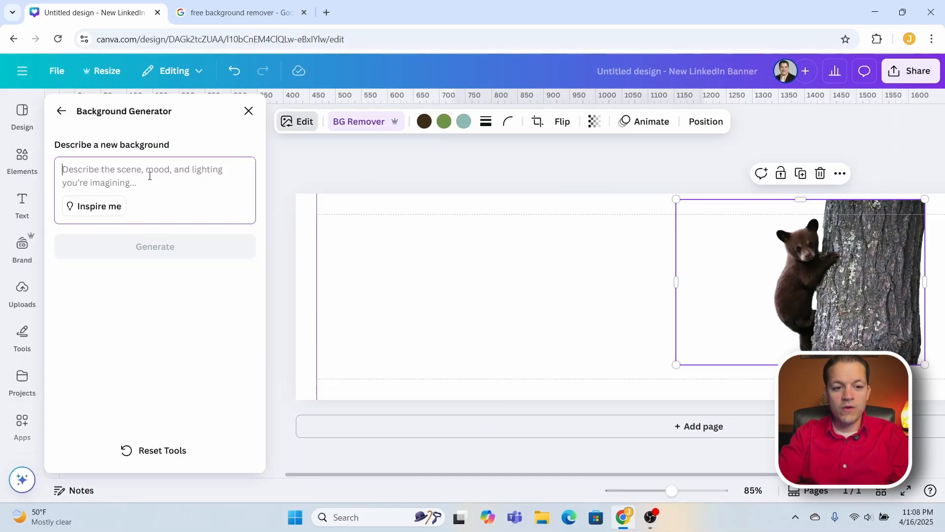
pyautogui.write('Forest ')
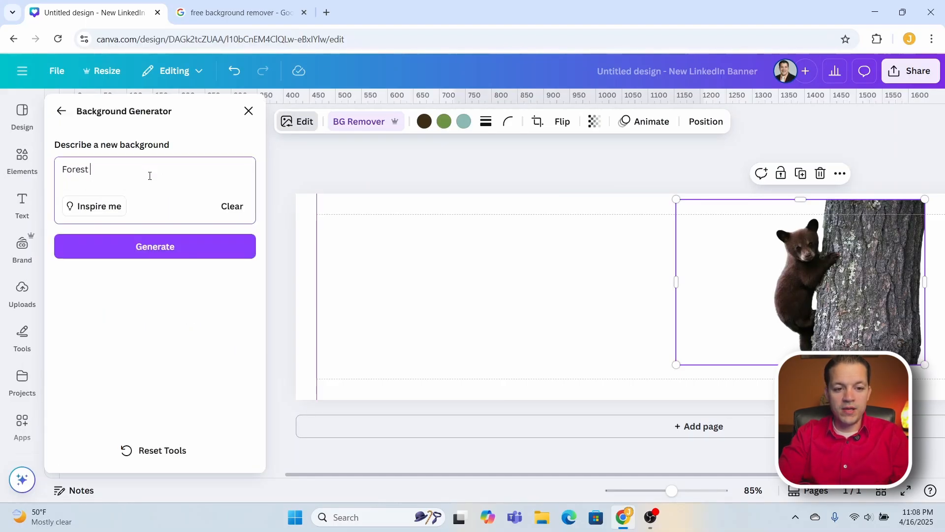
pyautogui.write('for a baby bear')
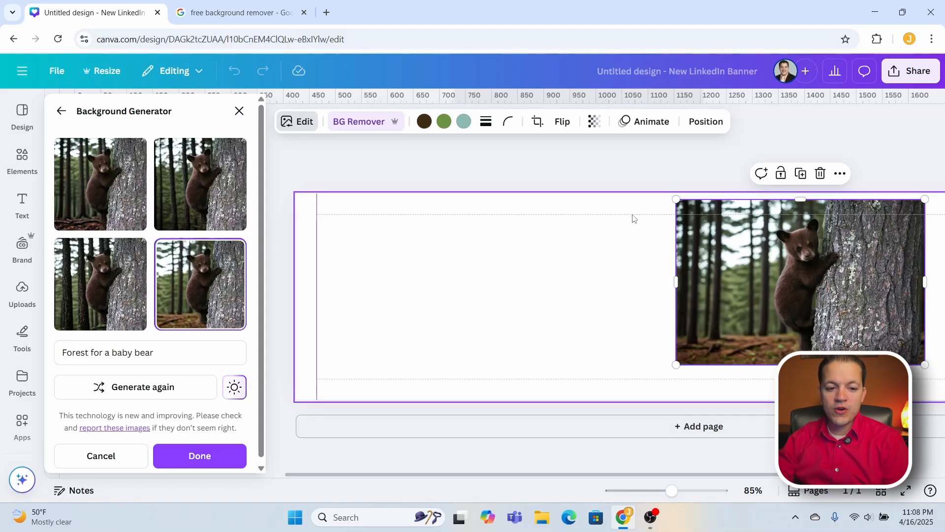
pyautogui.moveTo(834, 303); pyautogui.dragTo(686, 331)
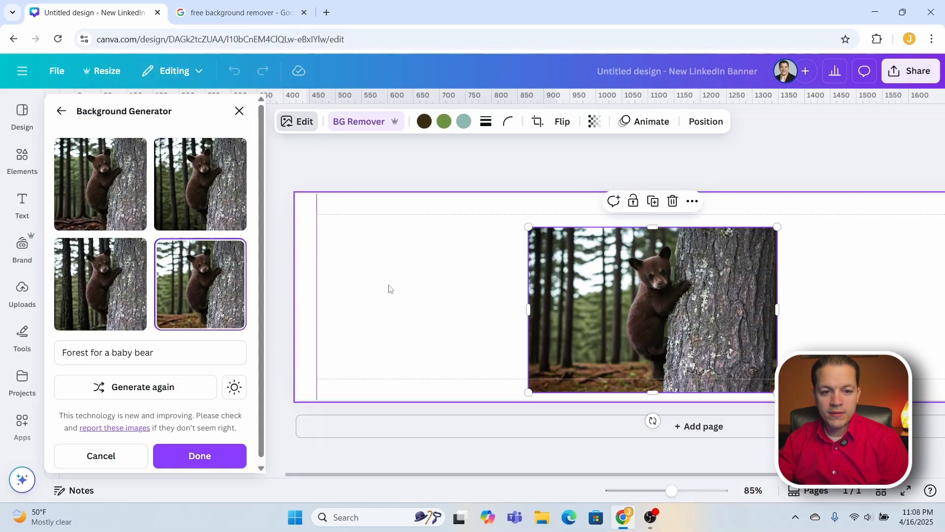
# Leave the Background Generator and undo the changes to bring back the deleted forest photo behind the bear cub.
pyautogui.click(61, 113)
pyautogui.click(234, 72)
pyautogui.click(234, 72)
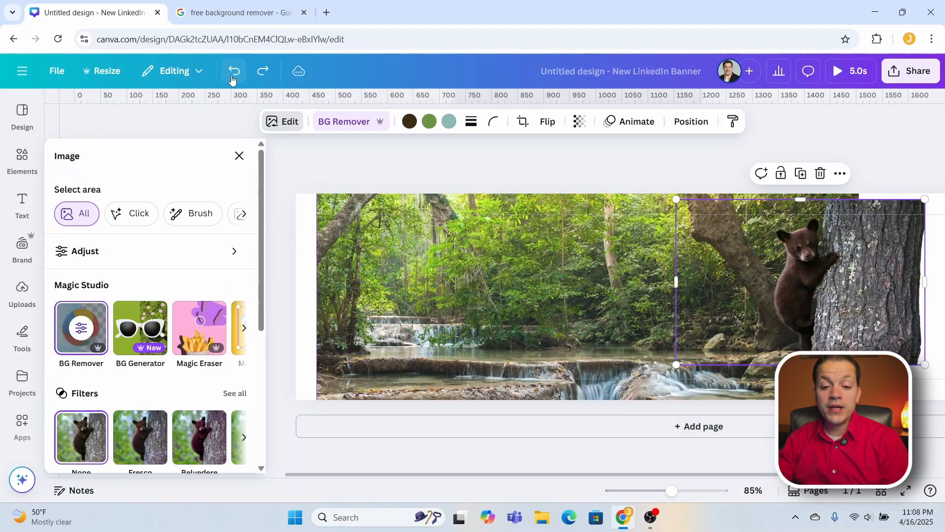
# Shrink the forest photo and align its upper edge with the banner's upper edge, leaving blank space on both sides.
pyautogui.moveTo(513, 255); pyautogui.dragTo(585, 262)
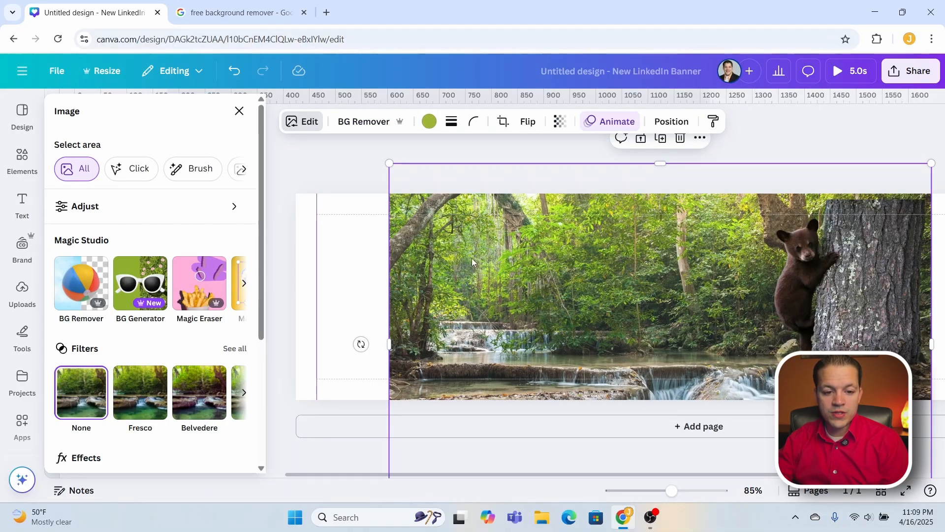
pyautogui.click(245, 283)
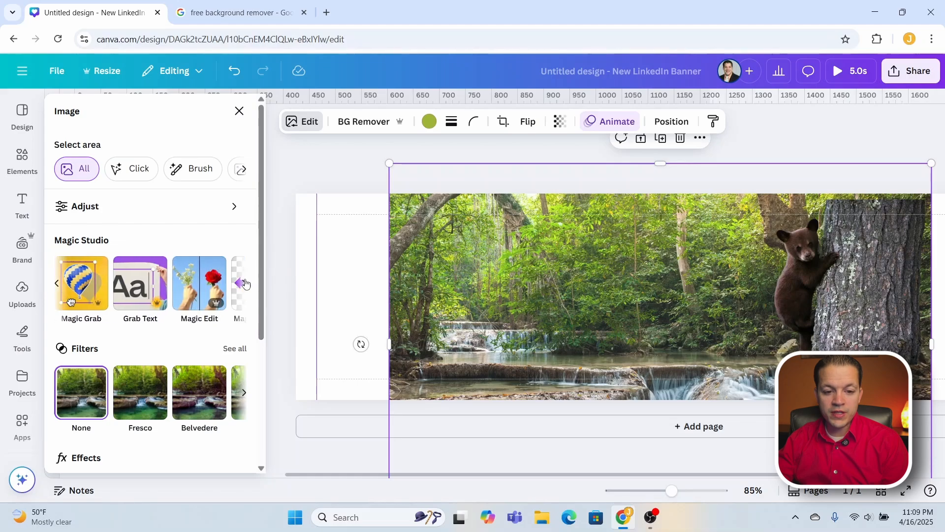
pyautogui.click(245, 283)
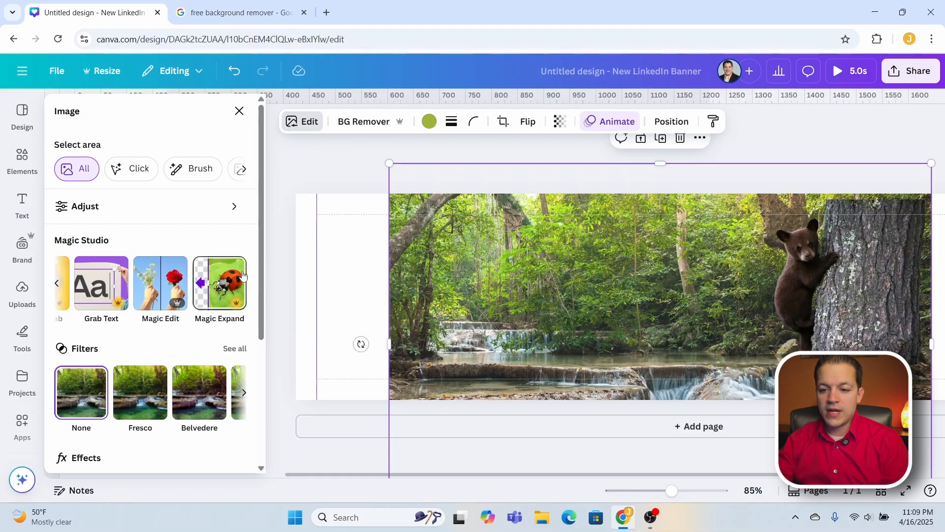
pyautogui.moveTo(486, 210); pyautogui.dragTo(429, 220)
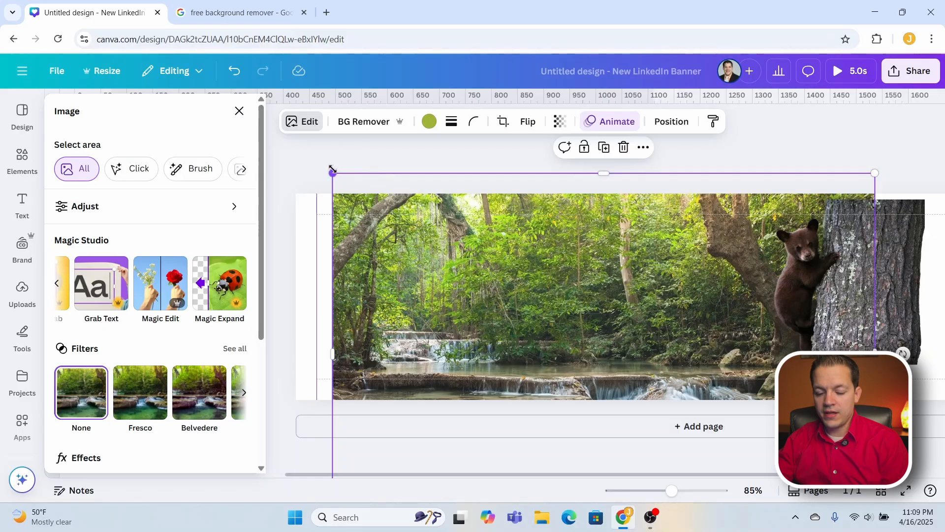
pyautogui.moveTo(332, 169); pyautogui.dragTo(385, 190)
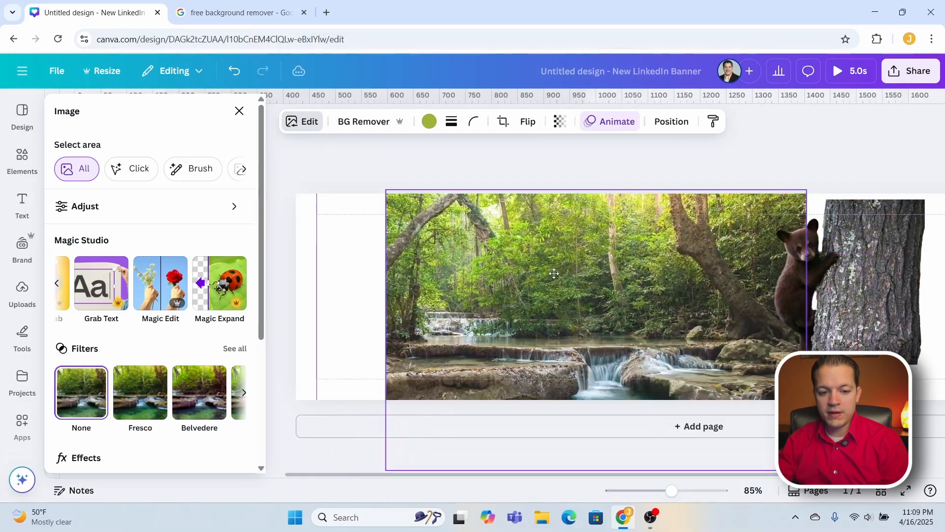
pyautogui.moveTo(554, 273); pyautogui.dragTo(561, 274)
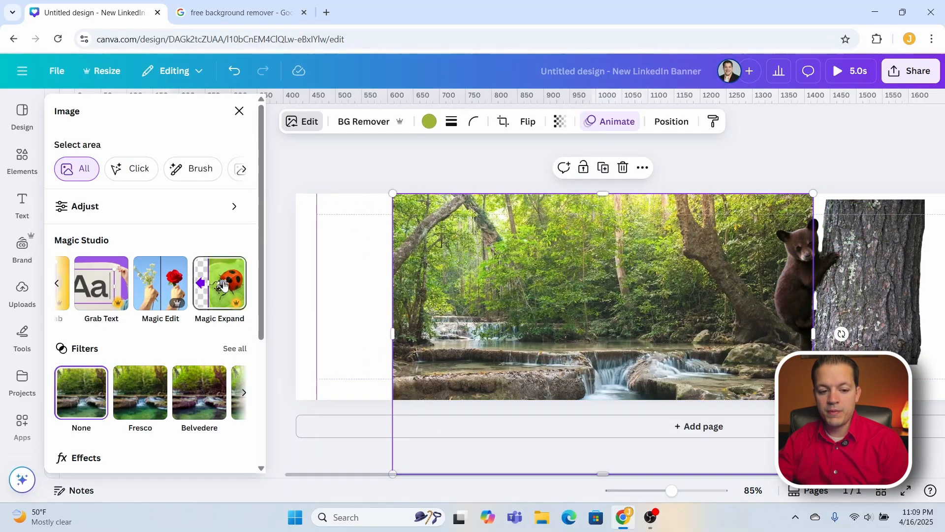
# Use Magic Expand with the Freeform size to extend the forest photo across the banner's full width, and generate the results.
pyautogui.click(223, 286)
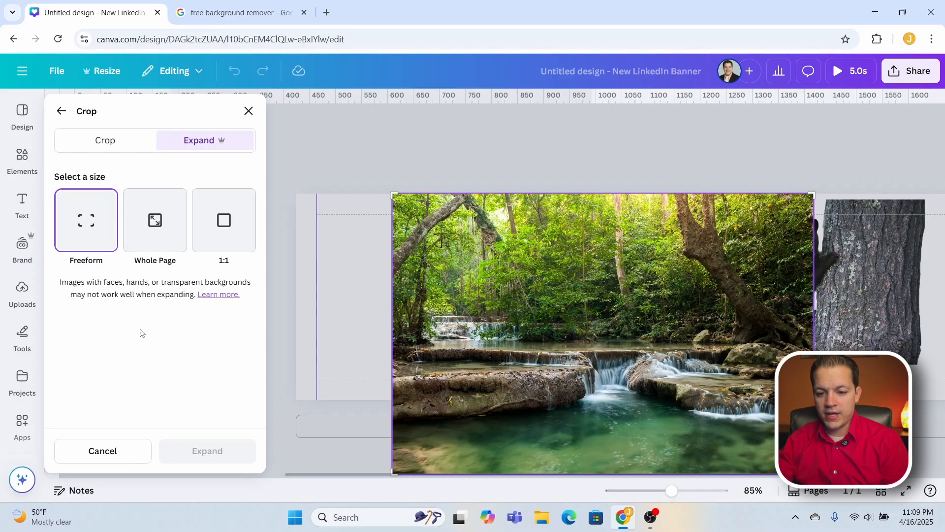
pyautogui.moveTo(453, 267); pyautogui.dragTo(418, 305)
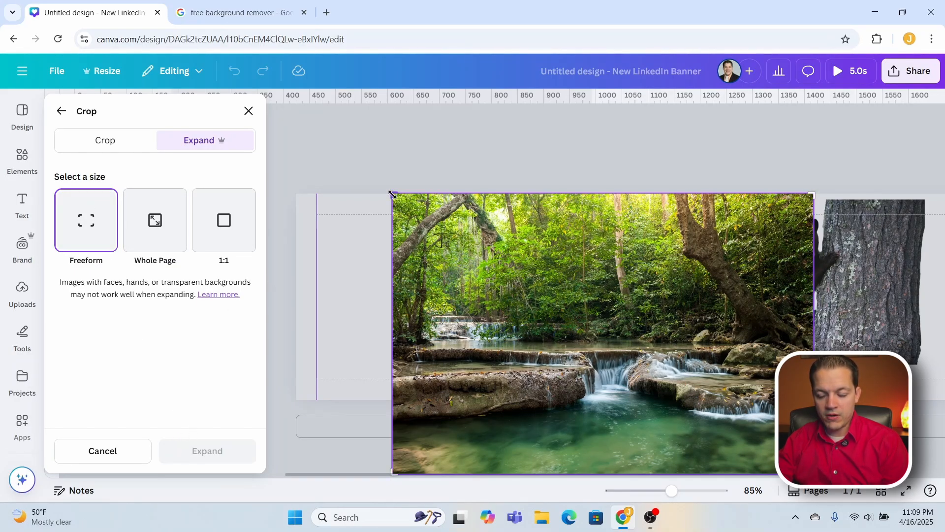
pyautogui.moveTo(392, 194); pyautogui.dragTo(297, 190)
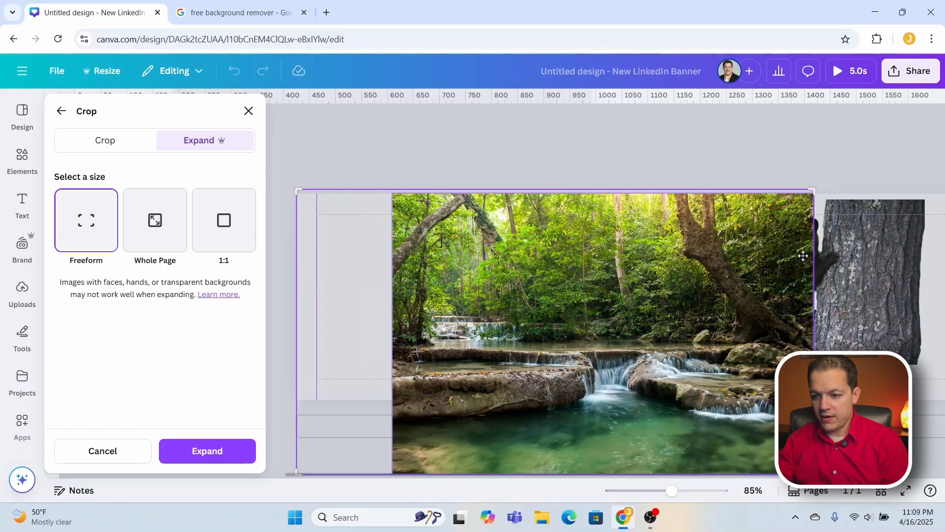
pyautogui.moveTo(812, 200); pyautogui.dragTo(942, 196)
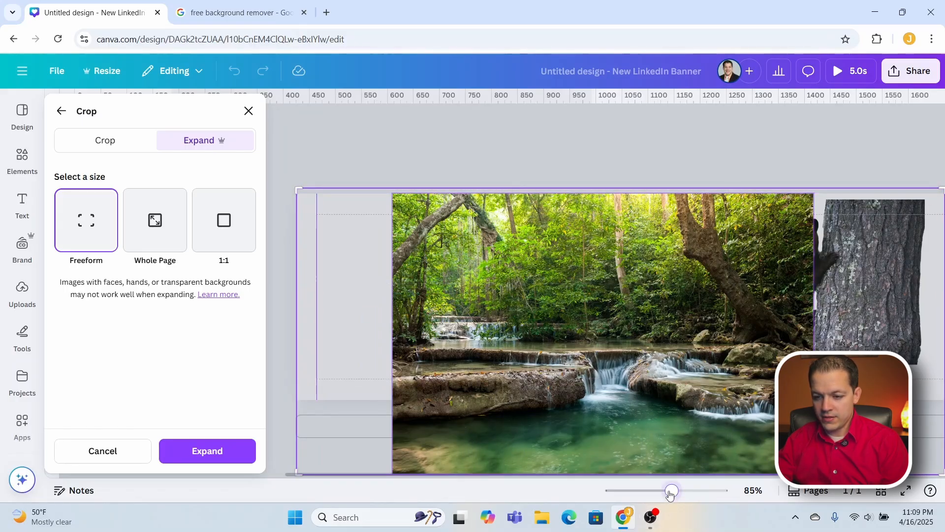
pyautogui.moveTo(671, 491); pyautogui.dragTo(663, 491)
pyautogui.moveTo(757, 222); pyautogui.dragTo(898, 223)
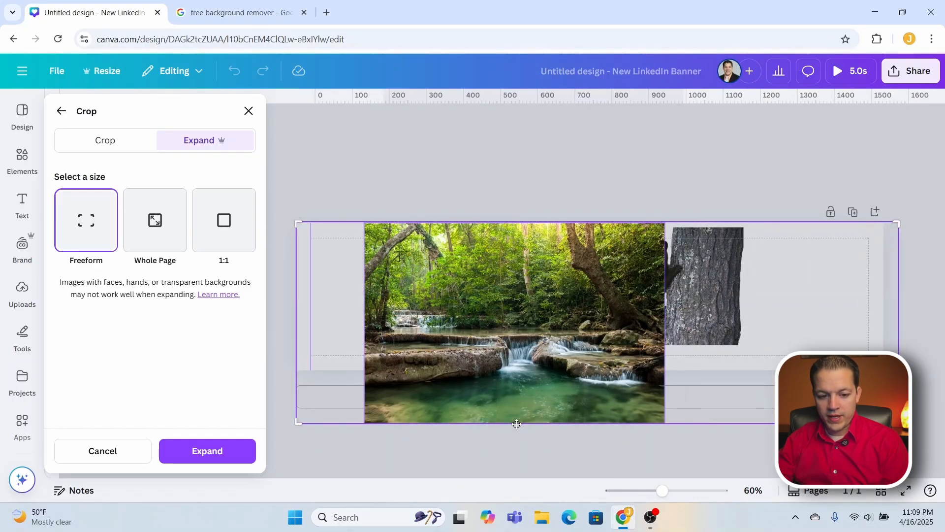
pyautogui.click(183, 449)
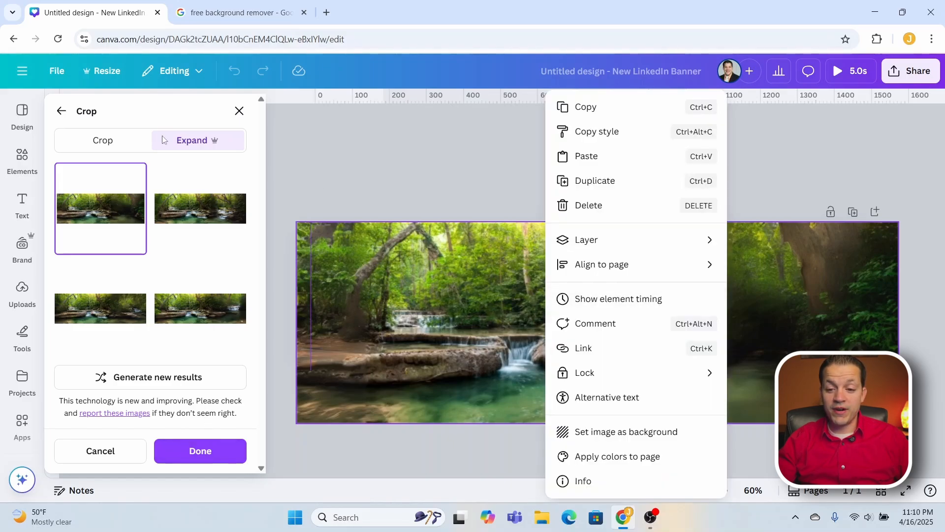
# Check the expanded forest photo's layer options, and apply the first Magic Expand result behind the bear cub.
pyautogui.click(63, 112)
pyautogui.rightClick(520, 282)
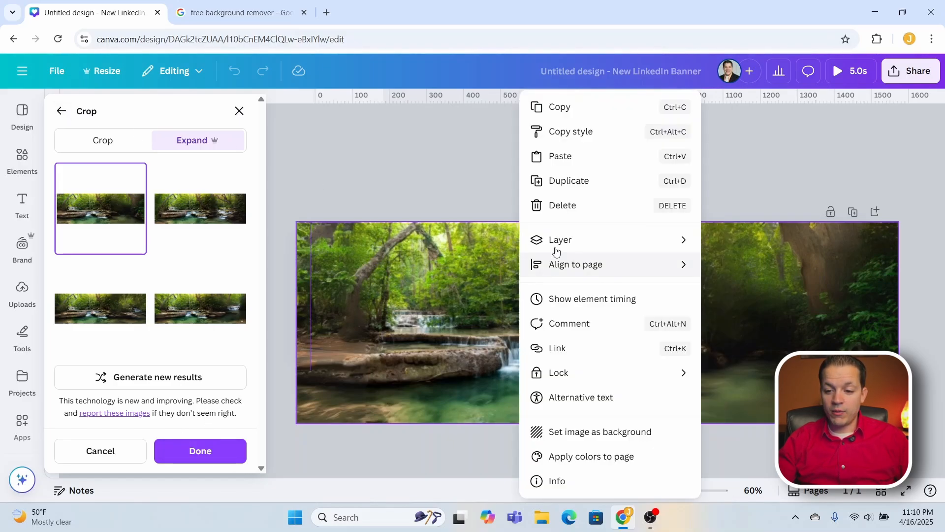
pyautogui.moveTo(556, 246)
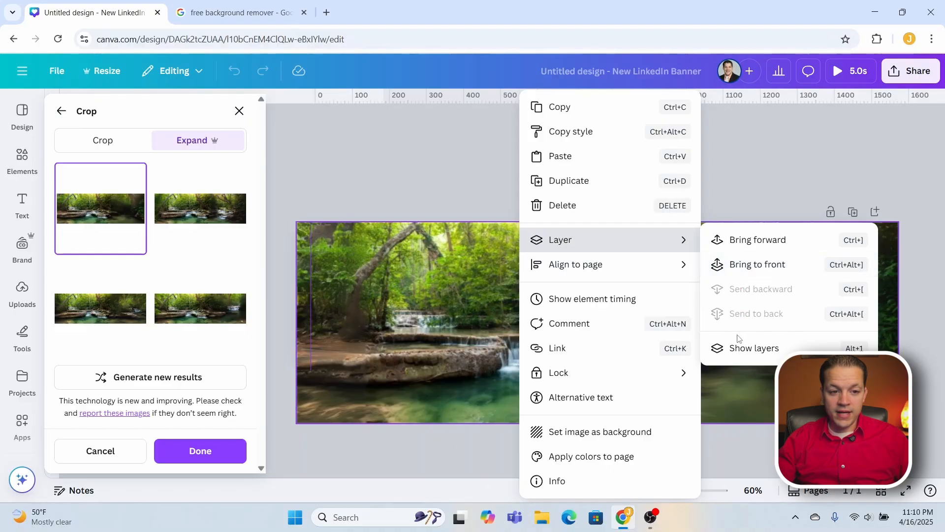
pyautogui.click(428, 310)
pyautogui.click(477, 282)
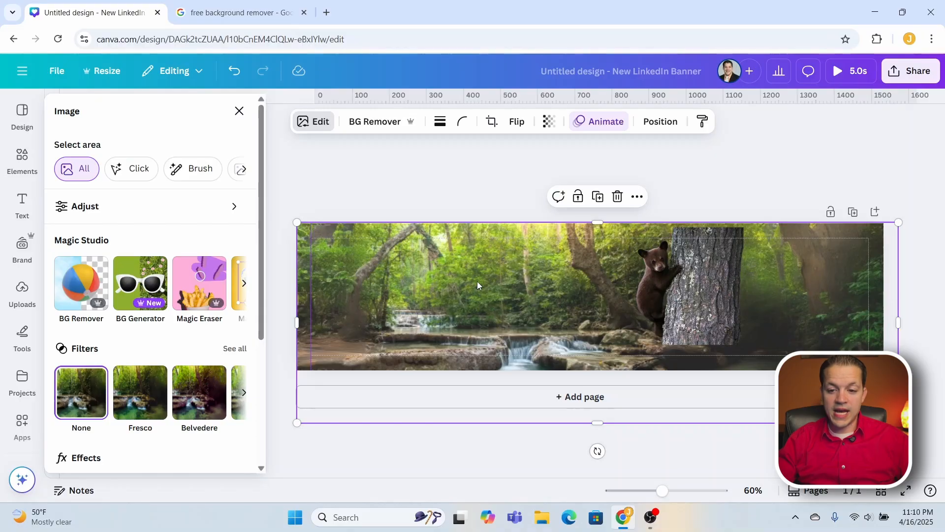
# Shift the bear cub photo slightly down and right, and erase its tree trunk with Magic Eraser using Click selection.
pyautogui.moveTo(709, 302); pyautogui.dragTo(719, 312)
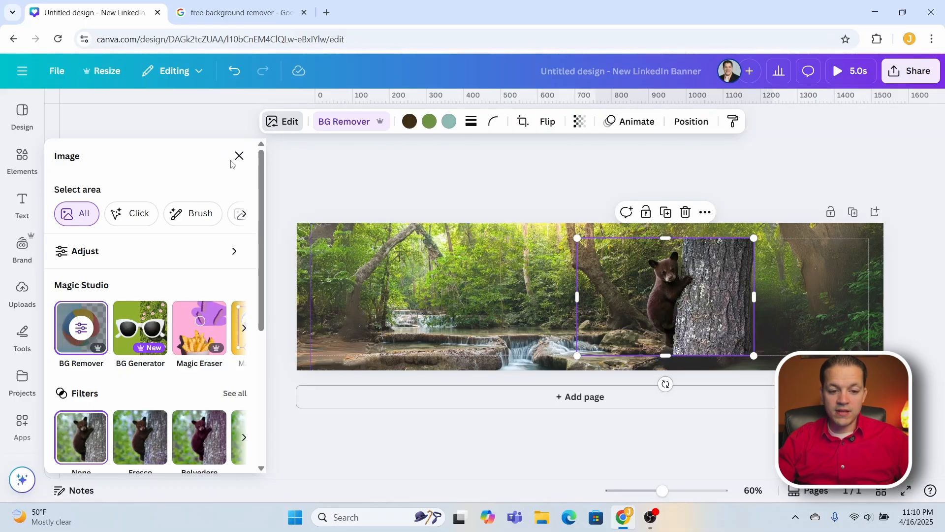
pyautogui.click(202, 322)
pyautogui.click(144, 213)
pyautogui.click(791, 260)
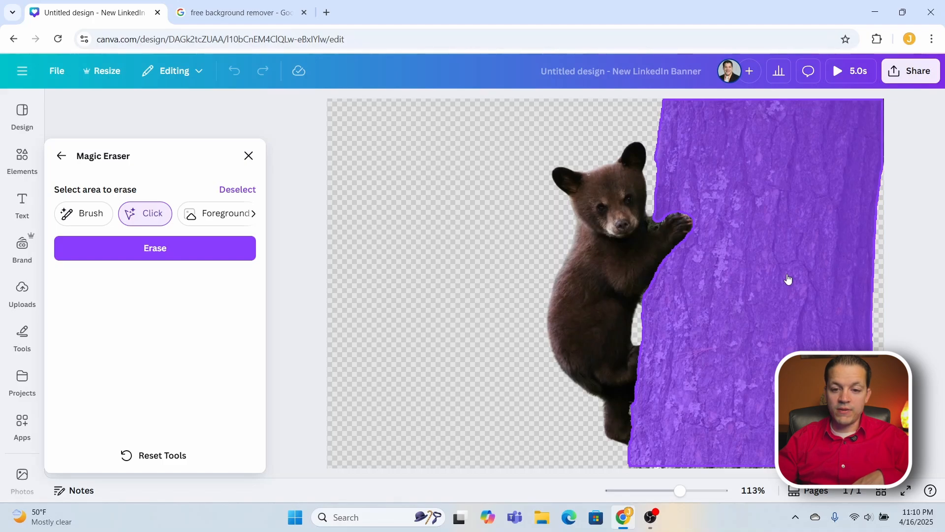
pyautogui.click(197, 247)
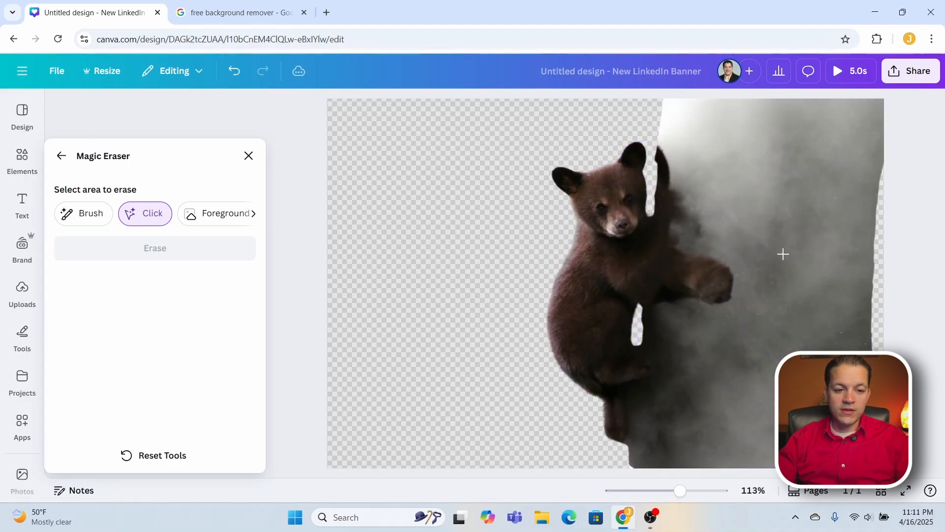
# Brush away the leftover grey background and stray bits around the bear cub with Magic Eraser at brush size 40, and leave the eraser.
pyautogui.click(101, 217)
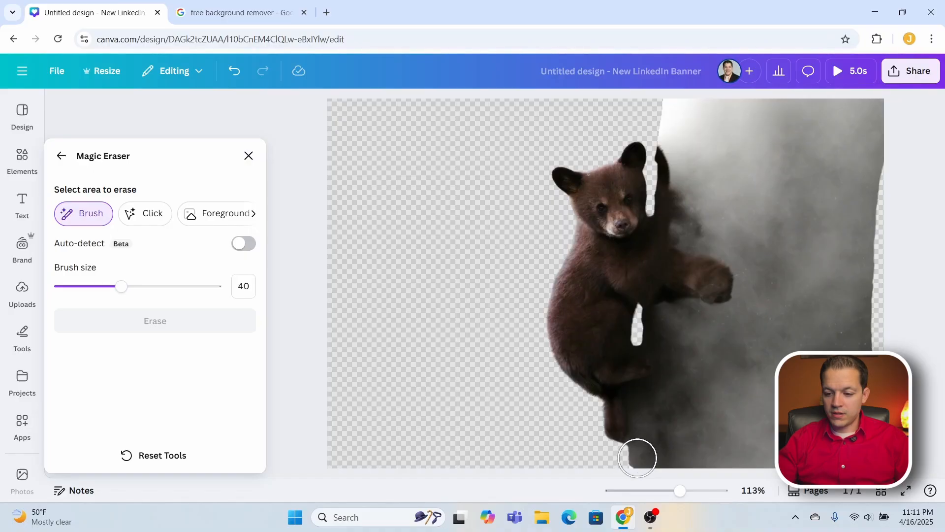
pyautogui.moveTo(646, 450)
pyautogui.mouseDown()
pyautogui.moveTo(921, 450)
pyautogui.moveTo(876, 441)
pyautogui.mouseUp()
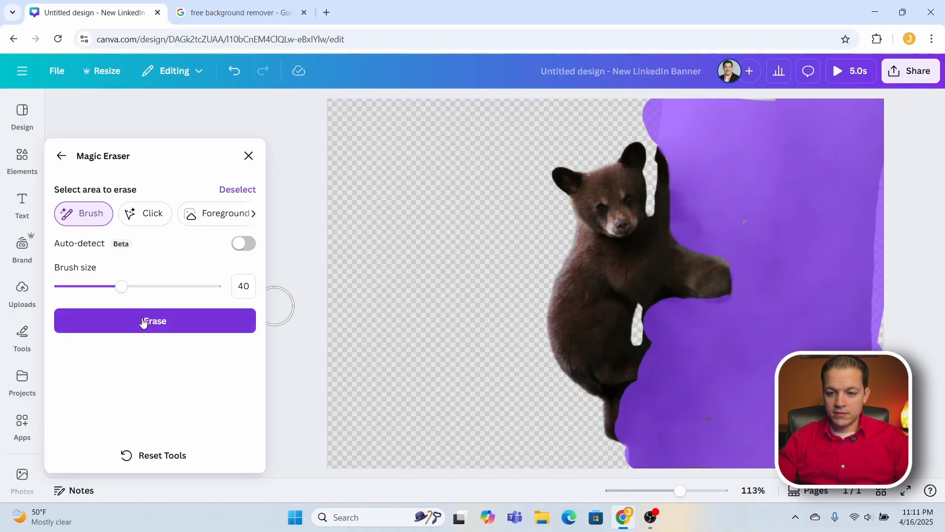
pyautogui.click(143, 322)
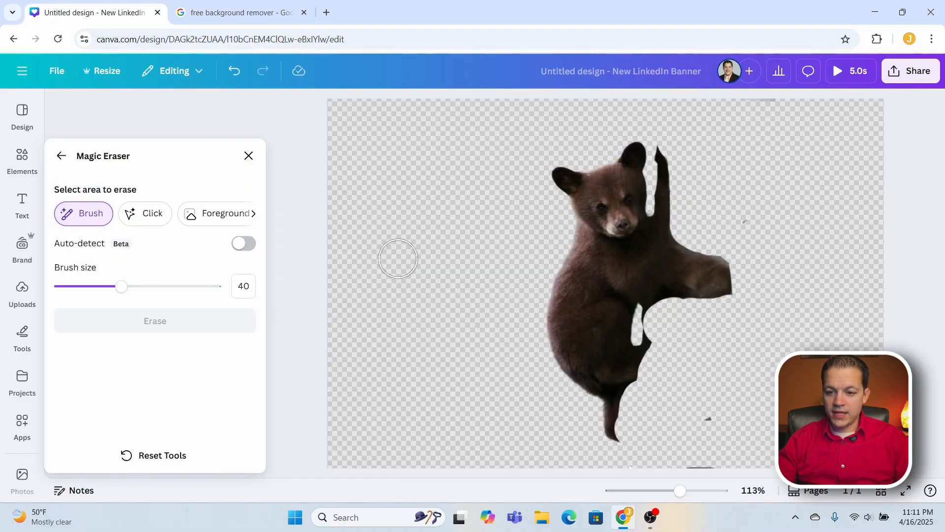
pyautogui.moveTo(748, 219)
pyautogui.mouseDown()
pyautogui.moveTo(671, 202)
pyautogui.moveTo(662, 134)
pyautogui.mouseUp()
pyautogui.click(145, 321)
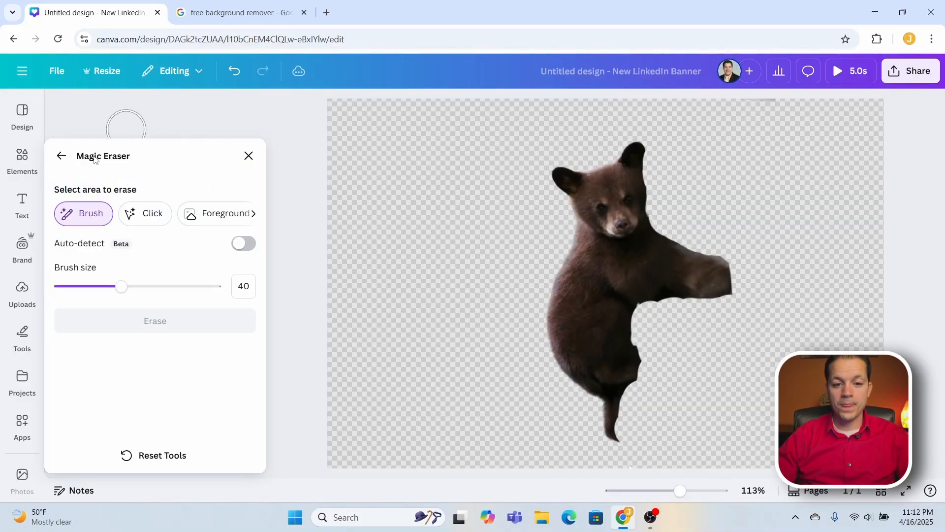
pyautogui.click(61, 156)
pyautogui.click(238, 154)
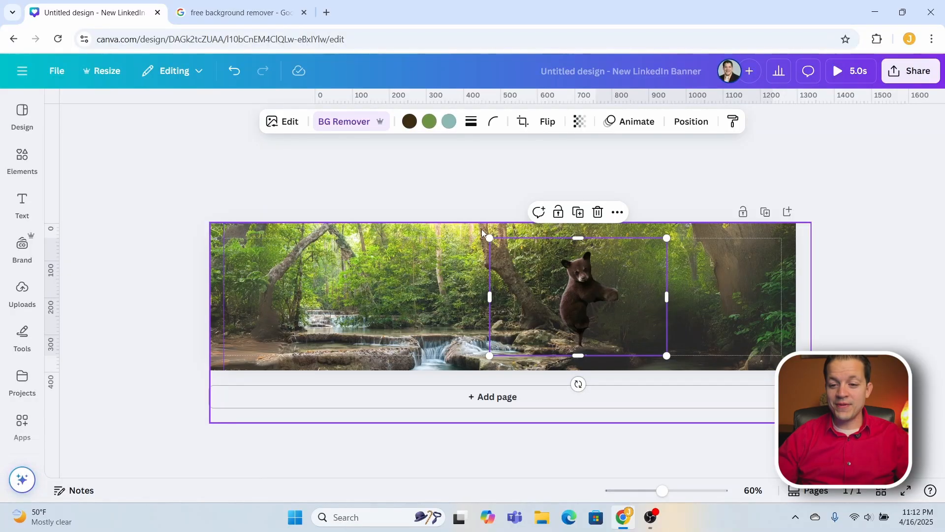
# Move the bear cub to the tree trunk near the banner's middle and rotate it counterclockwise to lean along the trunk.
pyautogui.moveTo(584, 291); pyautogui.dragTo(480, 265)
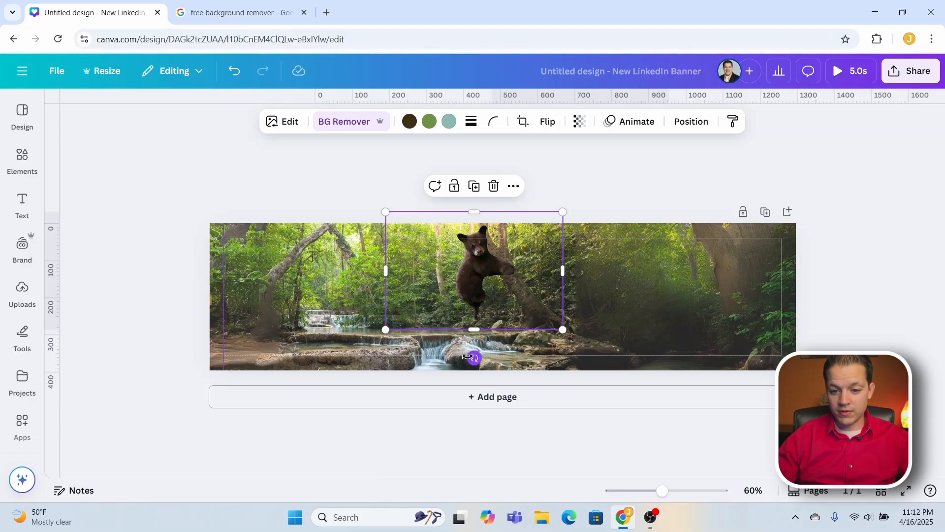
pyautogui.moveTo(474, 358); pyautogui.dragTo(545, 319)
pyautogui.moveTo(491, 282); pyautogui.dragTo(518, 301)
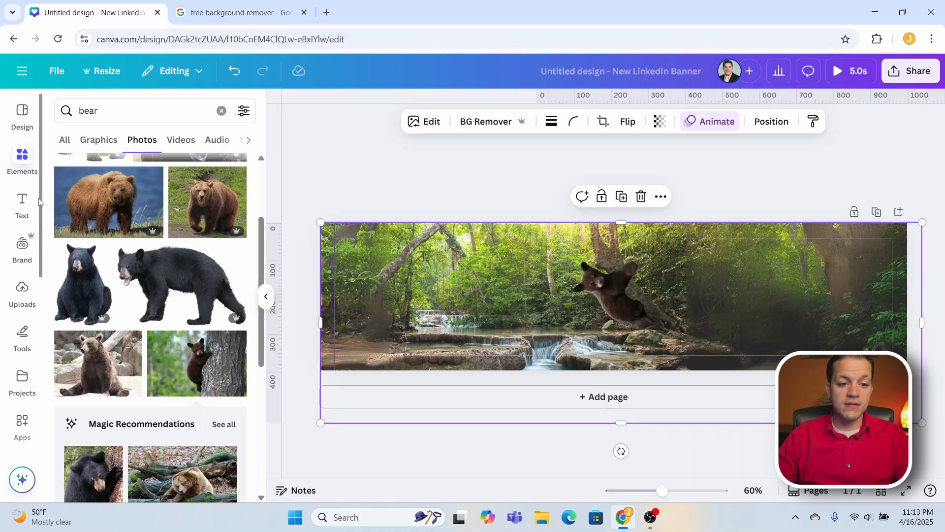
# Add the "Spring COLLECTION" font combination to the banner and shrink it into the lower-right area beside the bear.
pyautogui.click(4, 213)
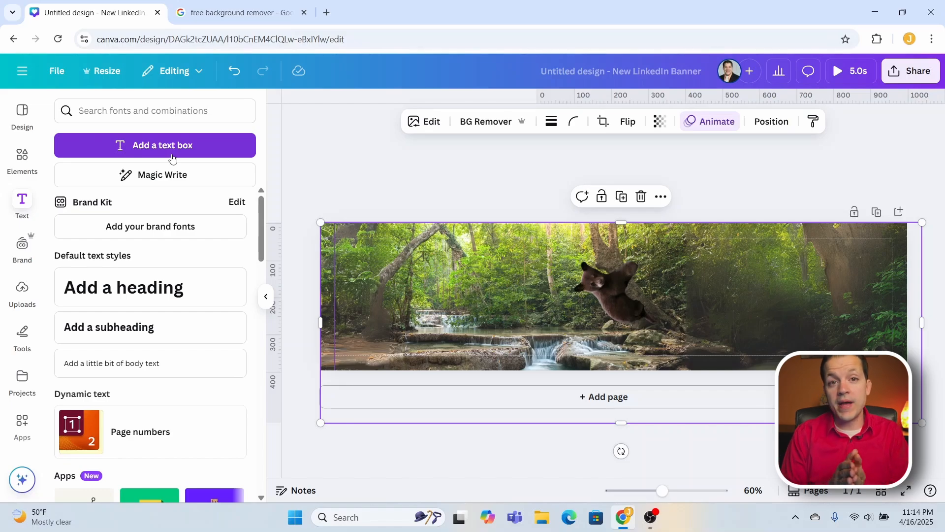
pyautogui.scroll(-10, 152, 243)
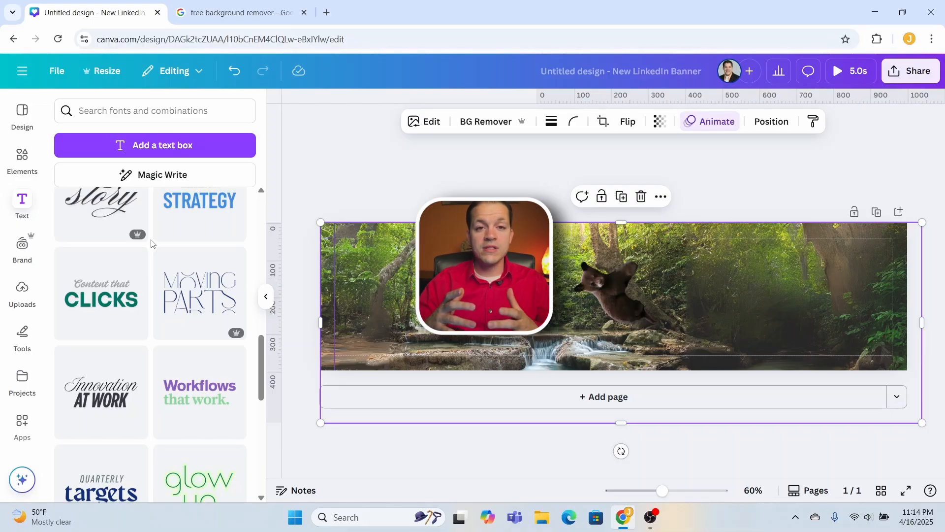
pyautogui.scroll(-8, 151, 243)
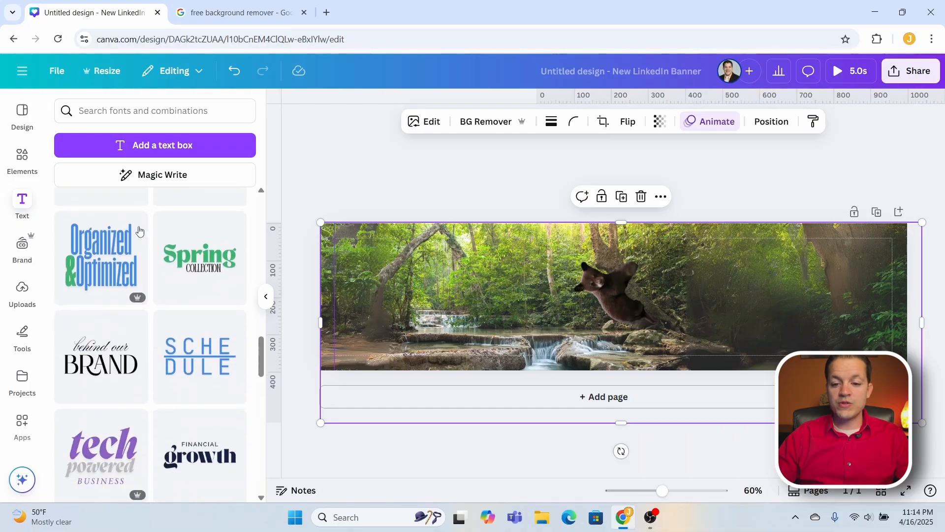
pyautogui.click(207, 258)
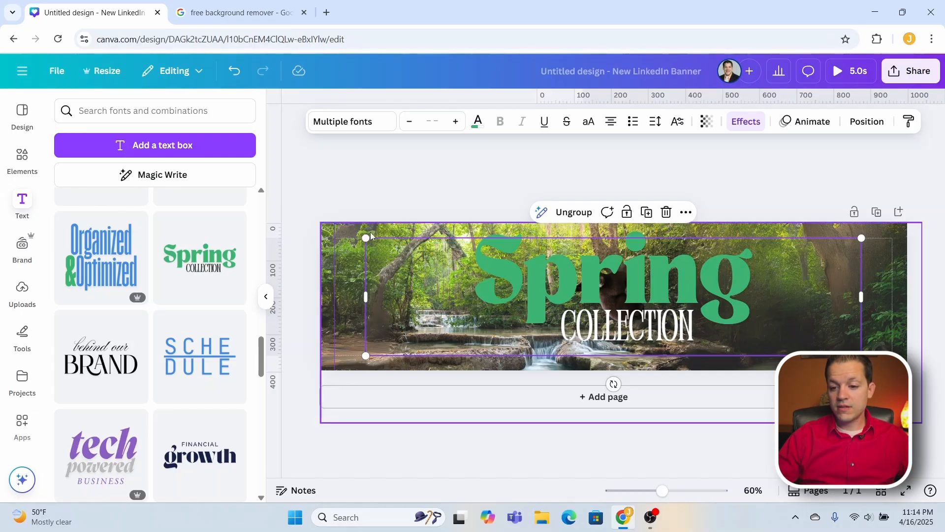
pyautogui.moveTo(367, 232); pyautogui.dragTo(672, 311)
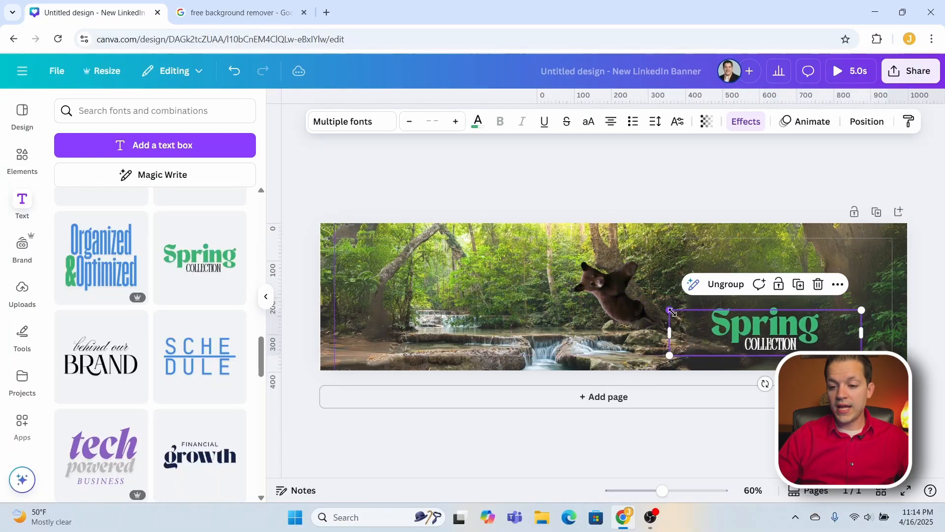
# Replace the word "COLLECTION" in the text group with "BEAR!".
pyautogui.doubleClick(761, 344)
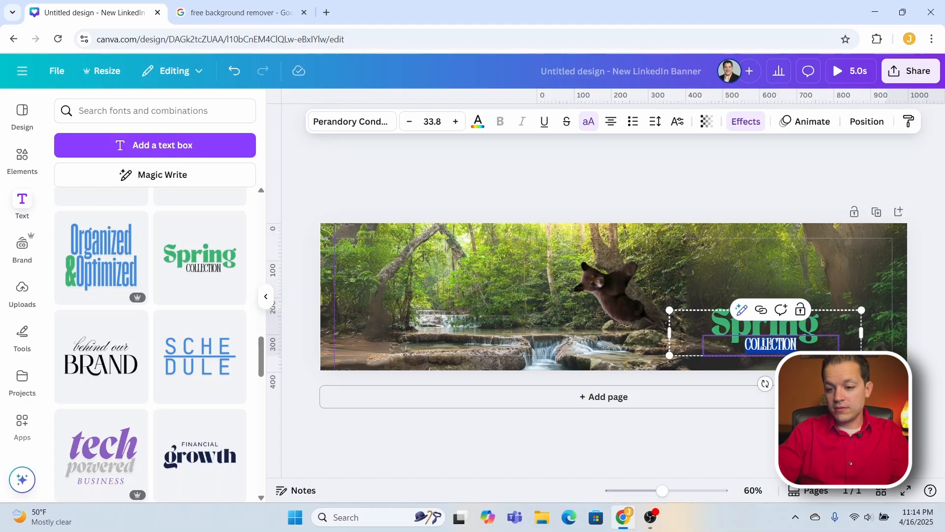
pyautogui.write('BEAR!')
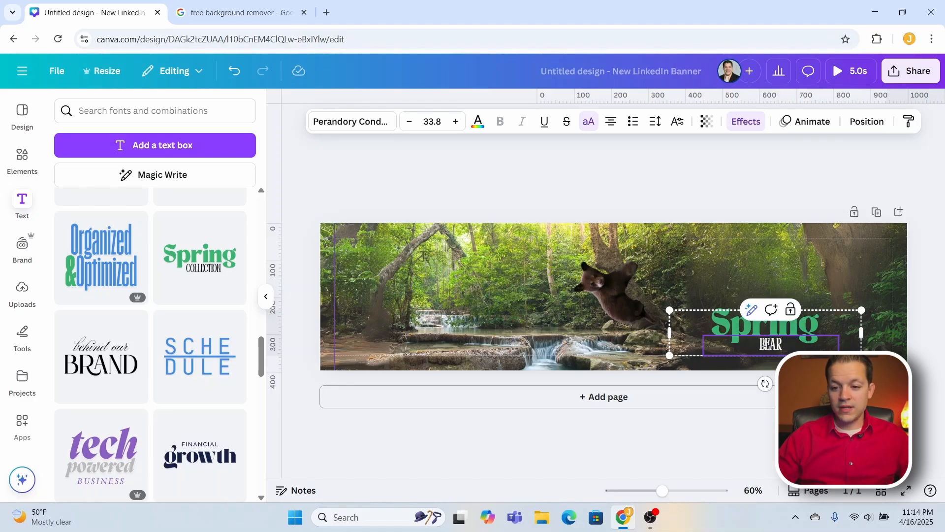
# Lock the "Spring" text and unlock it again.
pyautogui.click(712, 318)
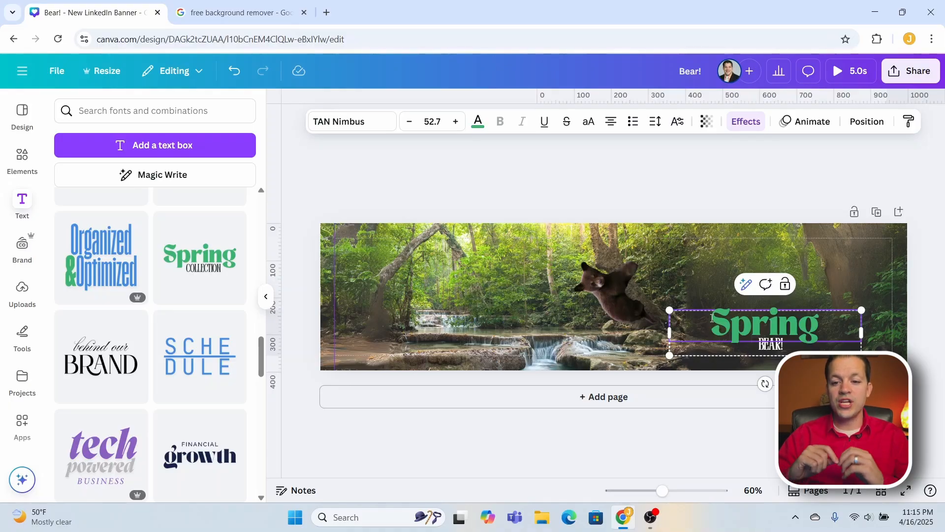
pyautogui.click(786, 284)
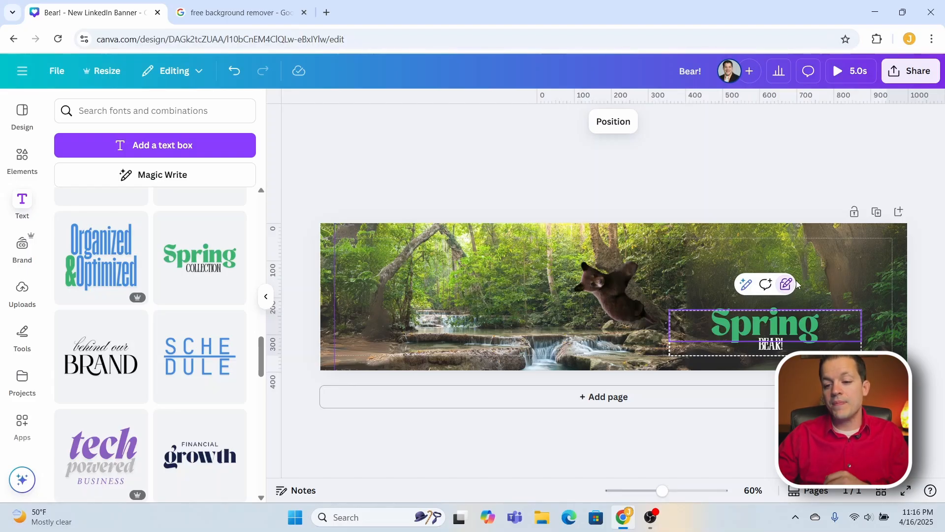
pyautogui.click(788, 285)
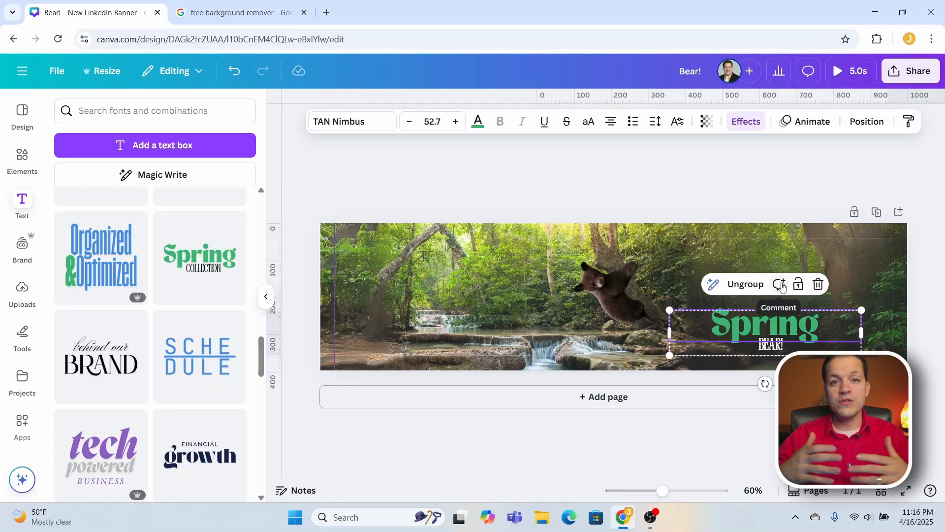
# Try scaling the "Spring BEAR!" text group freehand, first smaller and back to a larger size.
pyautogui.moveTo(669, 310); pyautogui.dragTo(741, 319)
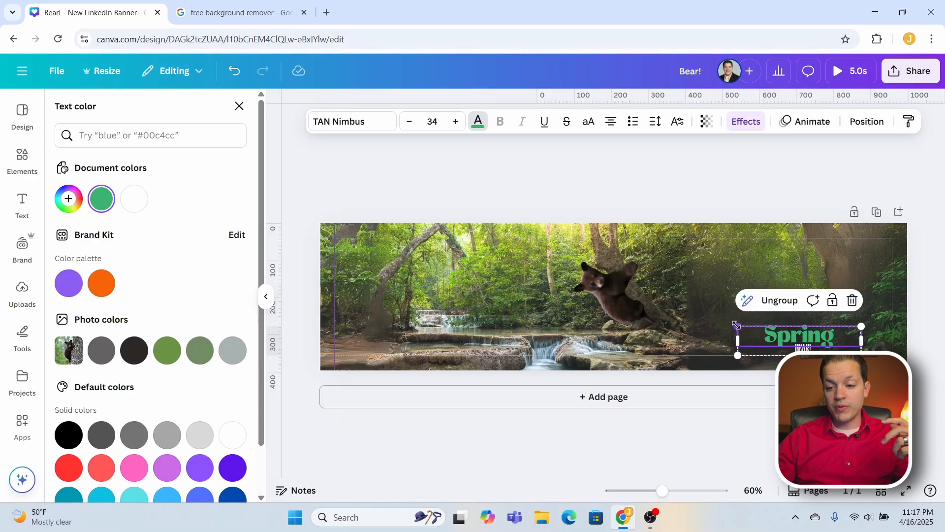
pyautogui.moveTo(738, 326)
pyautogui.mouseDown()
pyautogui.moveTo(649, 280)
pyautogui.moveTo(566, 283)
pyautogui.moveTo(738, 326)
pyautogui.mouseUp()
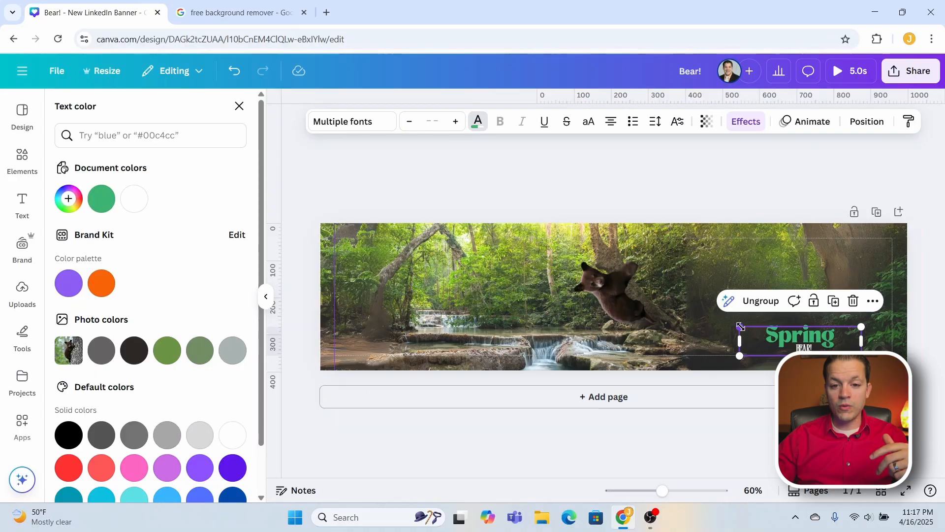
pyautogui.moveTo(740, 326); pyautogui.dragTo(661, 309)
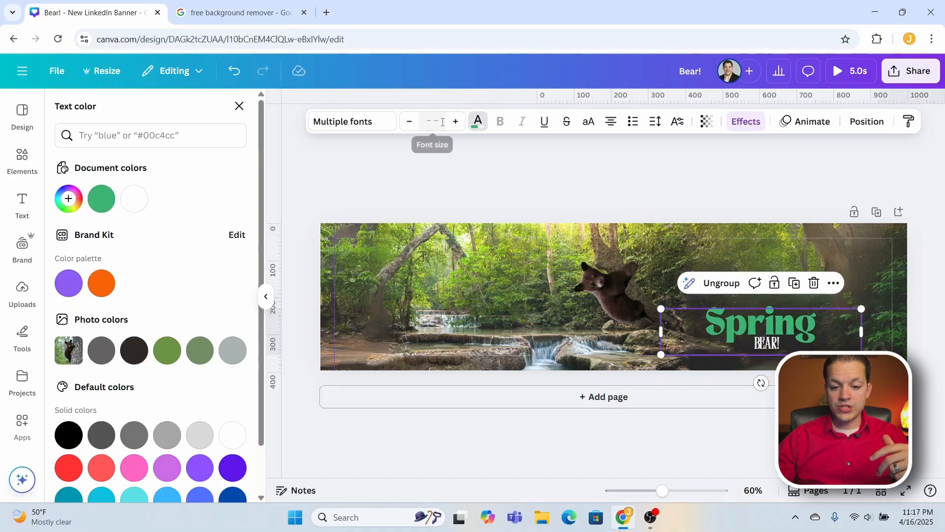
# Set the font size of the whole "Spring BEAR!" group to 42, and scale it down slightly to 41.3.
pyautogui.click(442, 122)
pyautogui.scroll(-5, 438, 305)
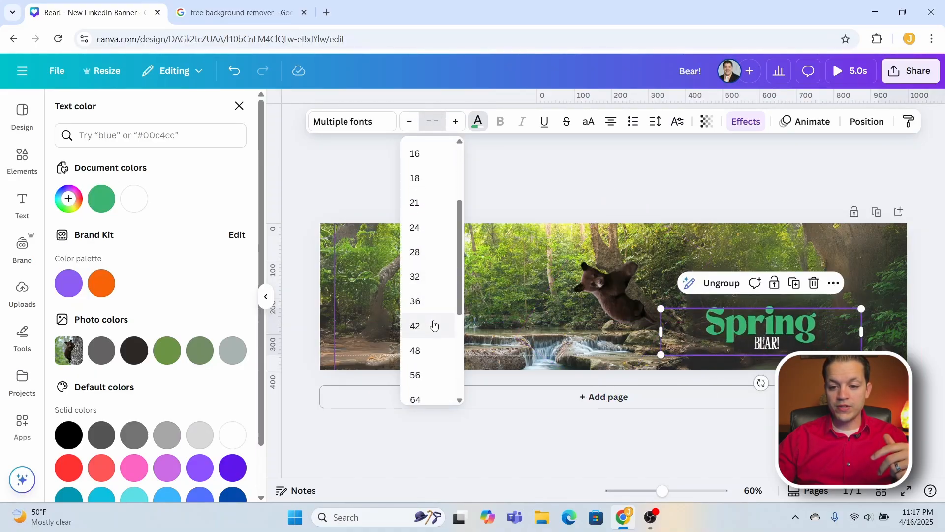
pyautogui.click(433, 323)
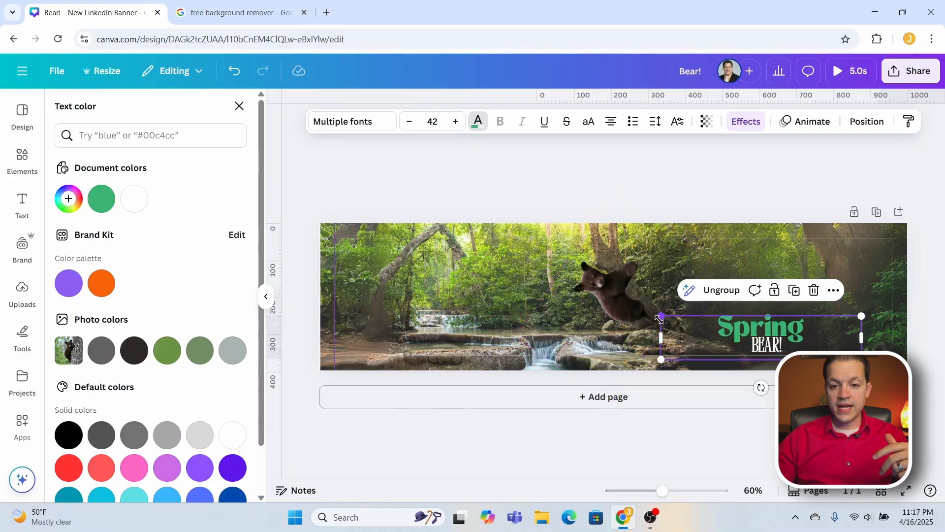
pyautogui.moveTo(661, 314); pyautogui.dragTo(665, 289)
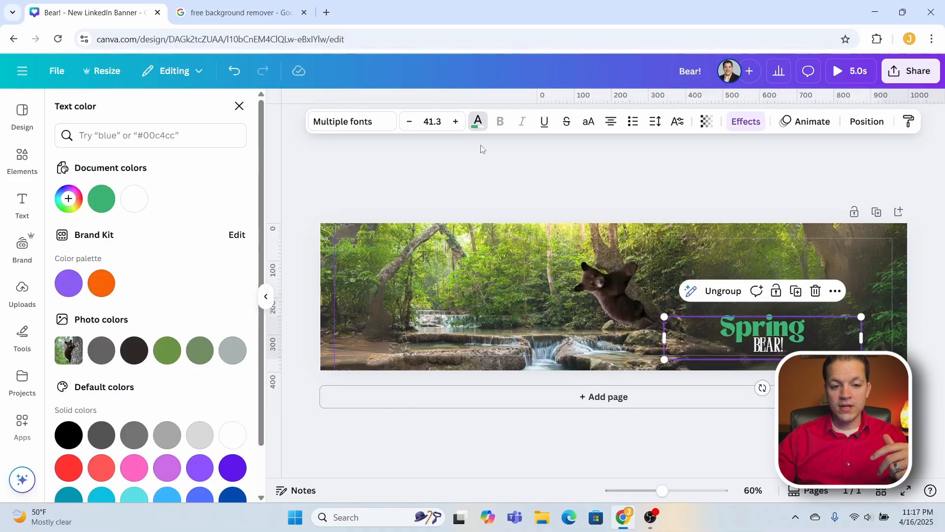
# Recolor the word "Spring" with the document's white and deselect the text.
pyautogui.click(482, 116)
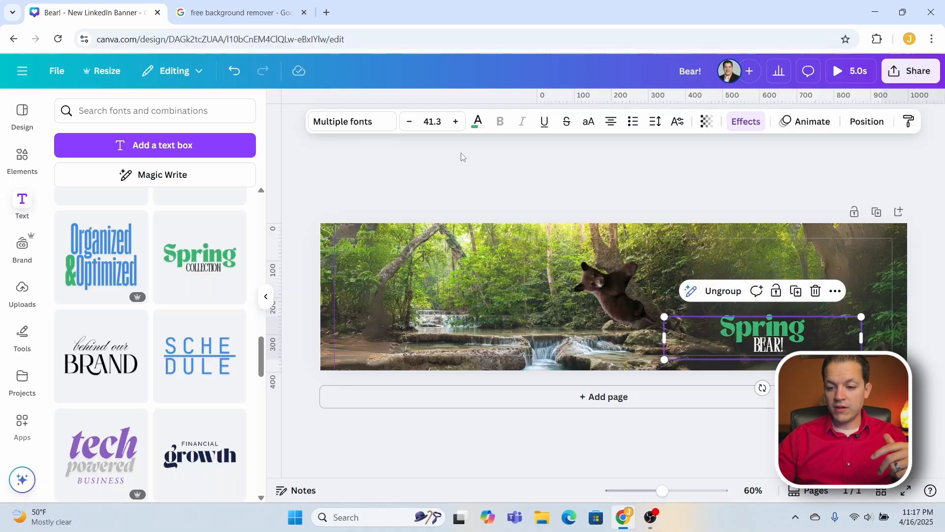
pyautogui.click(477, 121)
pyautogui.click(762, 339)
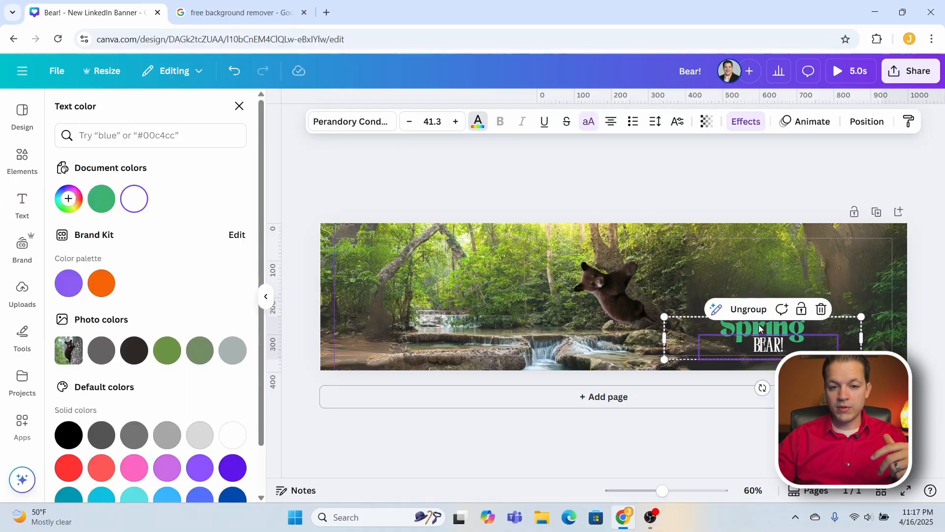
pyautogui.click(761, 326)
pyautogui.doubleClick(761, 326)
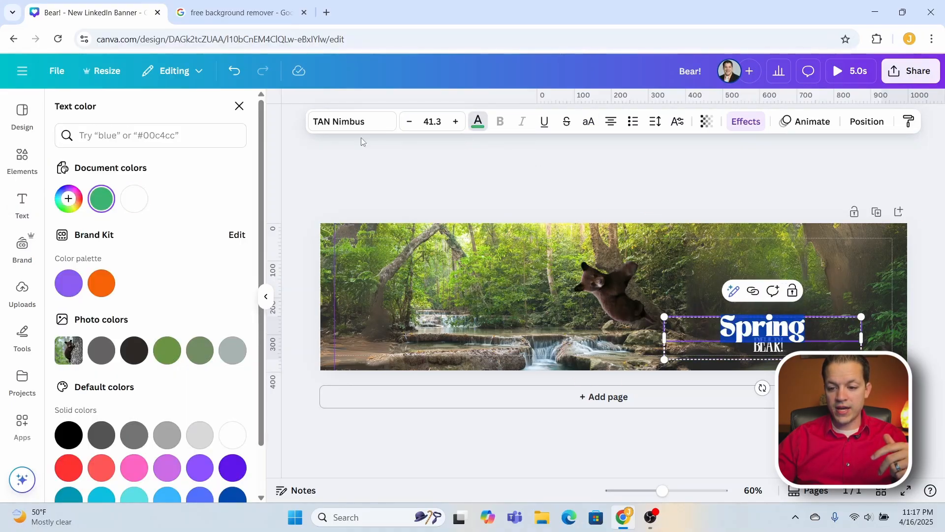
pyautogui.click(134, 199)
pyautogui.click(569, 278)
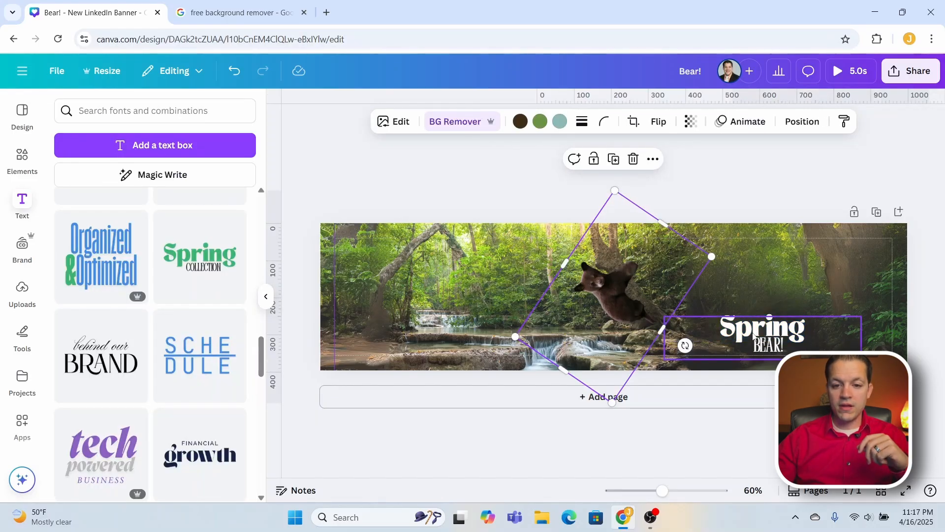
# Recolor the word "Spring" with the muted grey-green from the photo colors, and try adjusting its transparency.
pyautogui.click(755, 336)
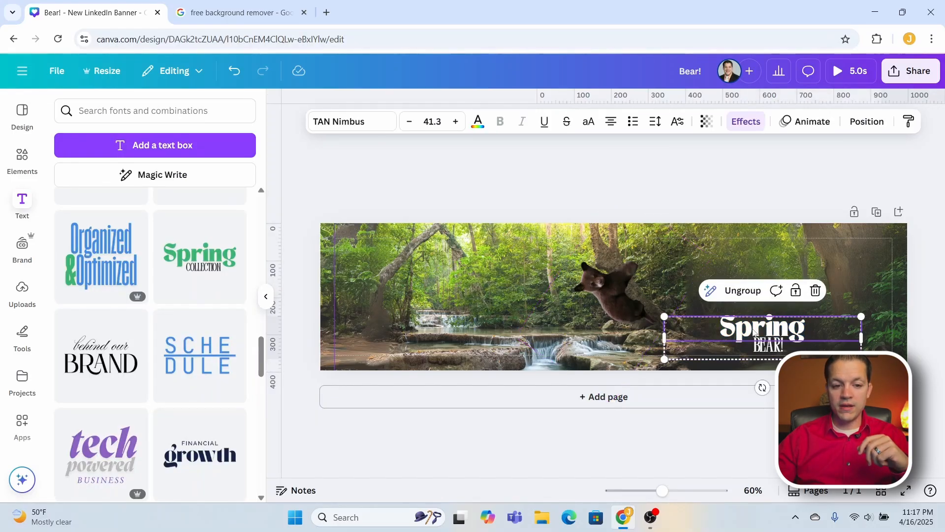
pyautogui.click(480, 120)
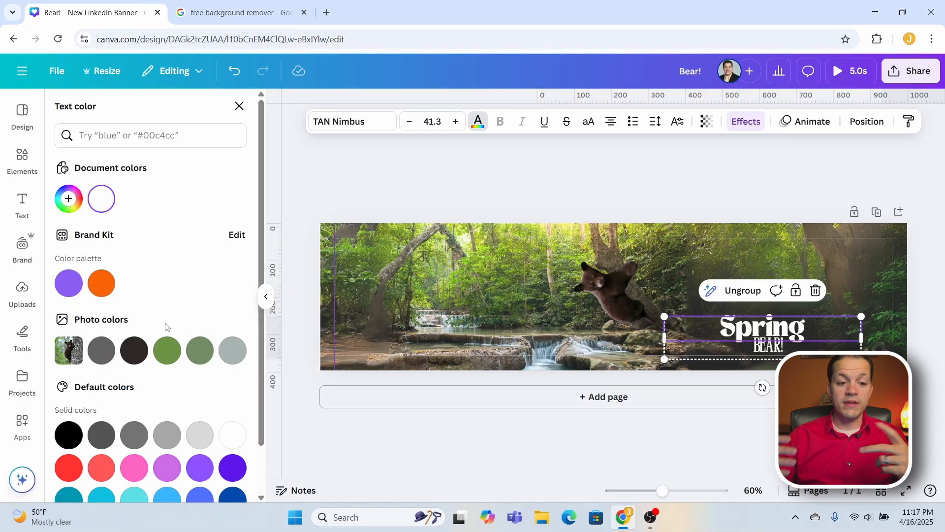
pyautogui.click(195, 351)
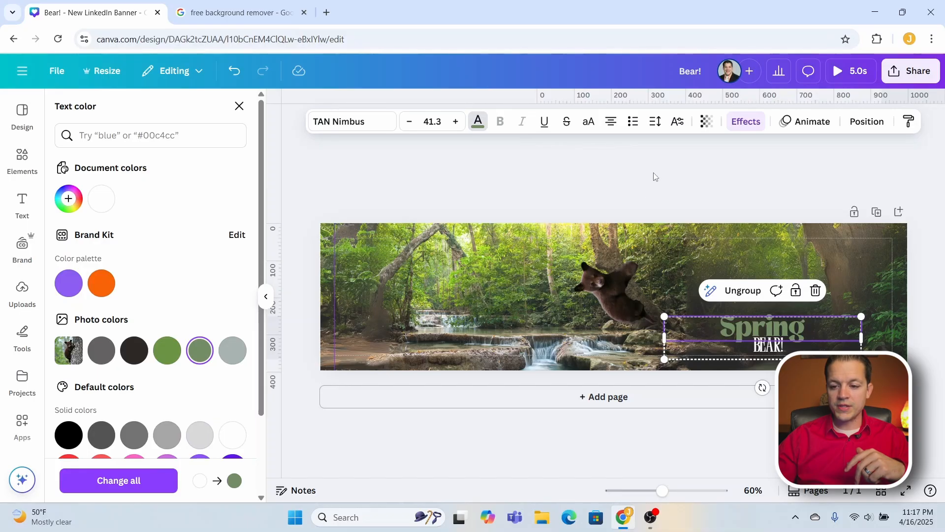
pyautogui.click(707, 121)
pyautogui.moveTo(734, 172); pyautogui.dragTo(762, 161)
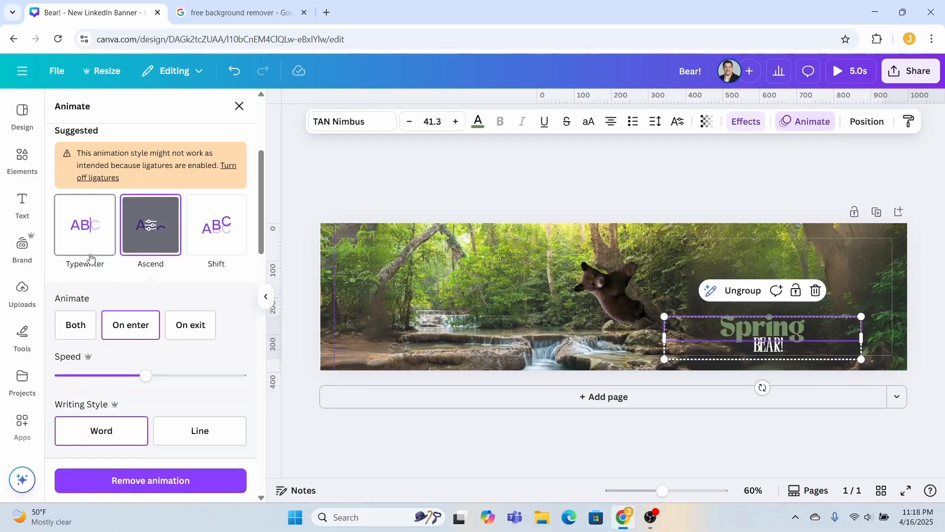
# Place the first uploaded portrait of the man in a suit on the banner, and delete it again.
pyautogui.click(22, 291)
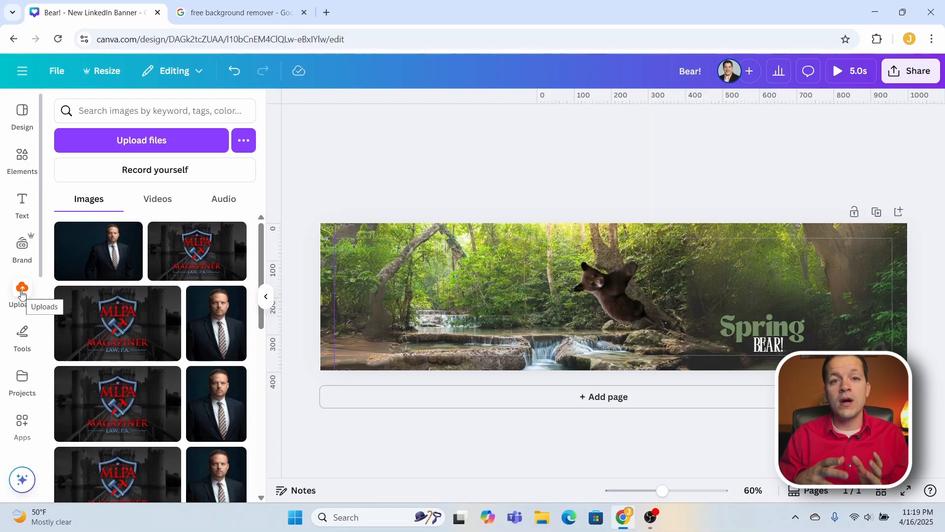
pyautogui.click(117, 253)
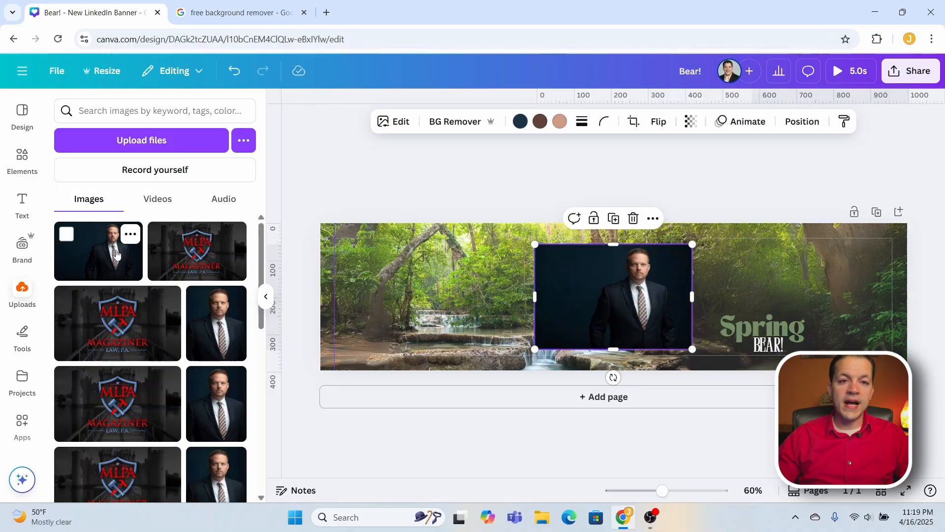
pyautogui.click(634, 219)
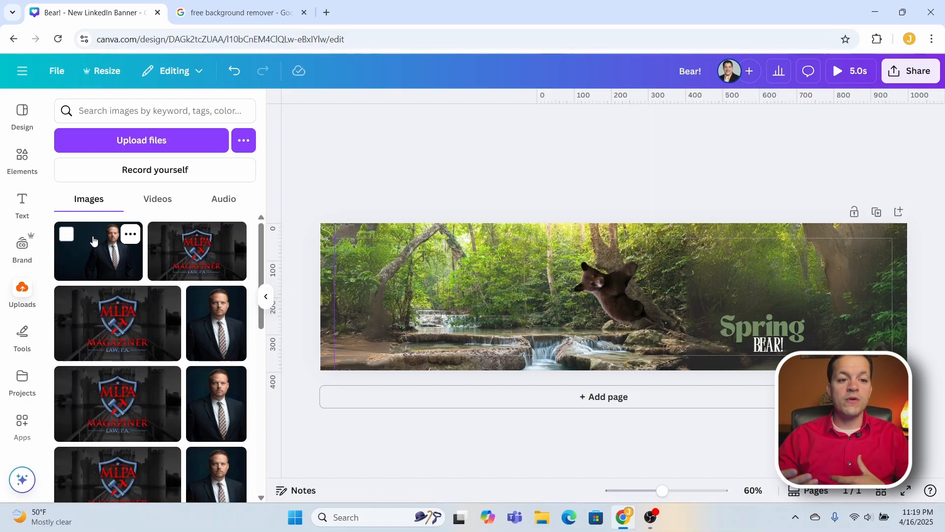
pyautogui.click(22, 70)
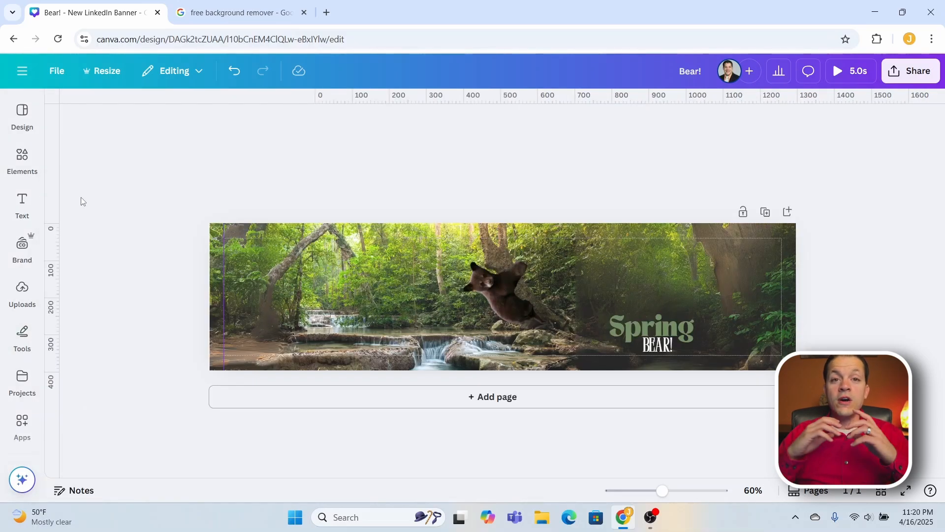
# Scribble freehand red strokes across the middle of the banner with the red marker of the Draw tool.
pyautogui.click(21, 335)
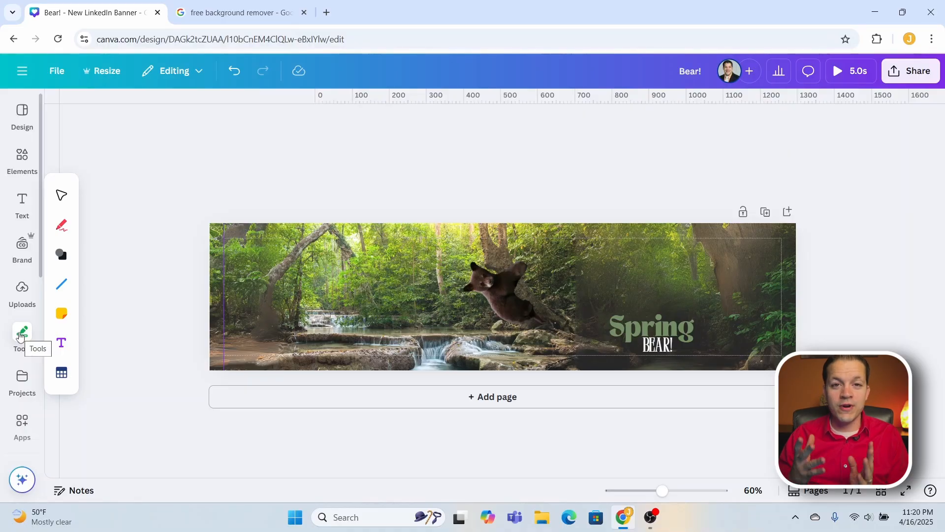
pyautogui.click(57, 226)
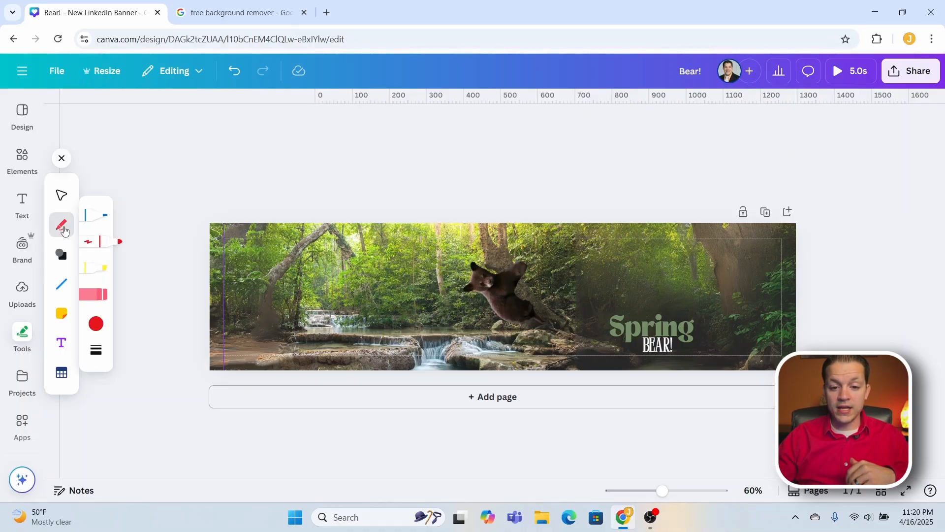
pyautogui.moveTo(318, 292)
pyautogui.mouseDown()
pyautogui.moveTo(563, 265)
pyautogui.moveTo(660, 339)
pyautogui.moveTo(433, 299)
pyautogui.mouseUp()
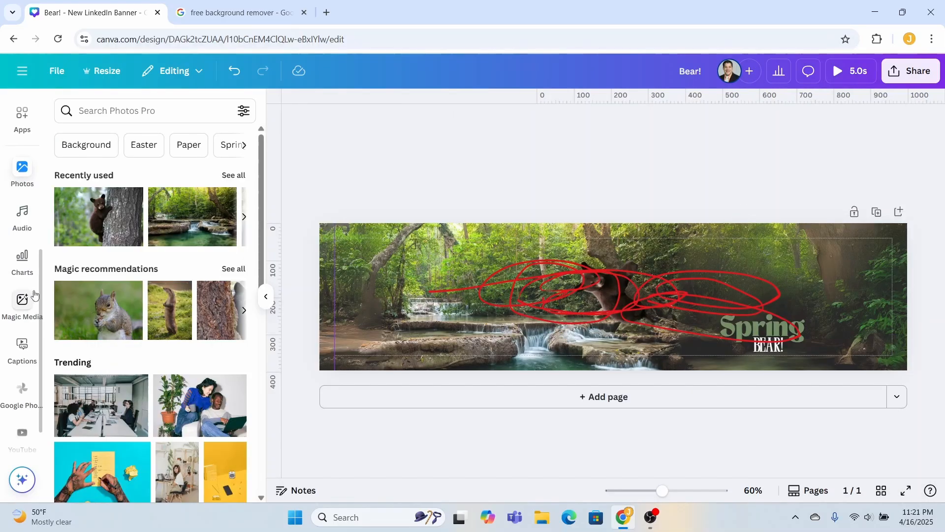
# Look through the remaining content sections such as media, captions and connected services, and open the Apps library.
pyautogui.scroll(-1, 30, 296)
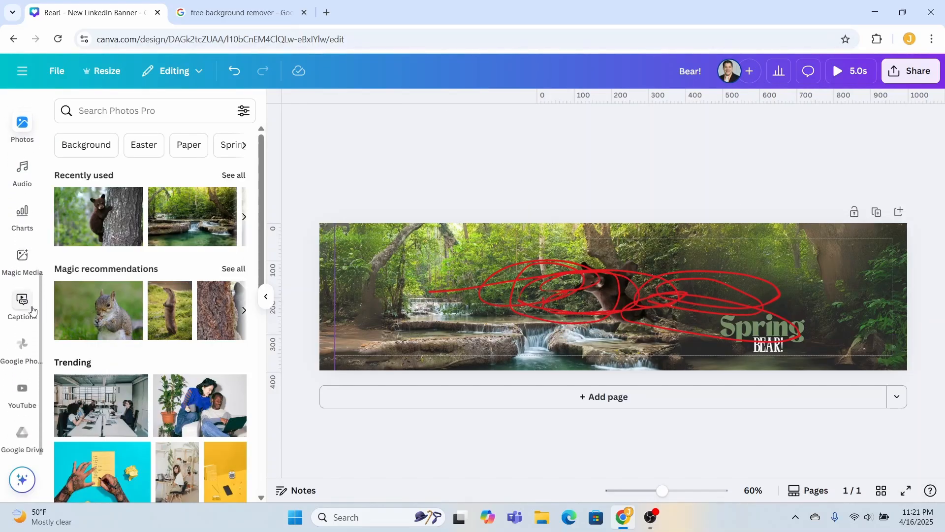
pyautogui.scroll(5, 31, 303)
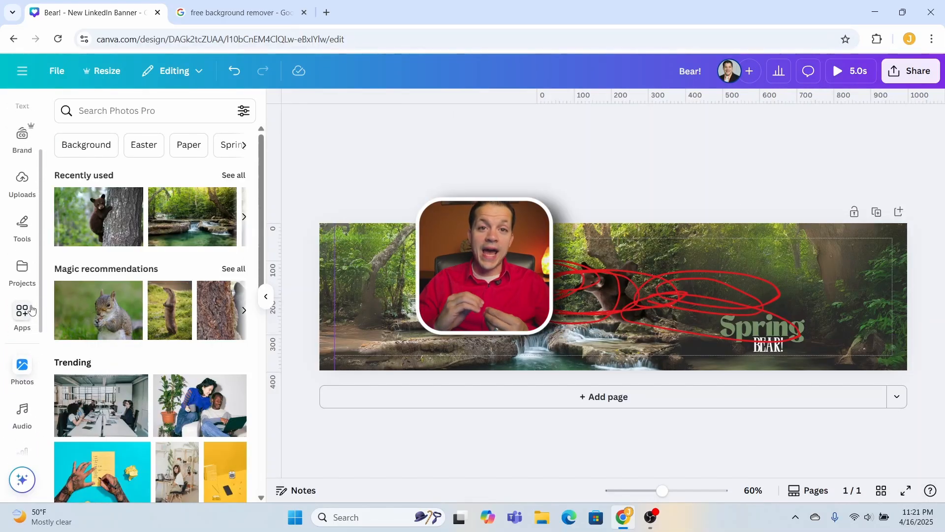
pyautogui.click(26, 310)
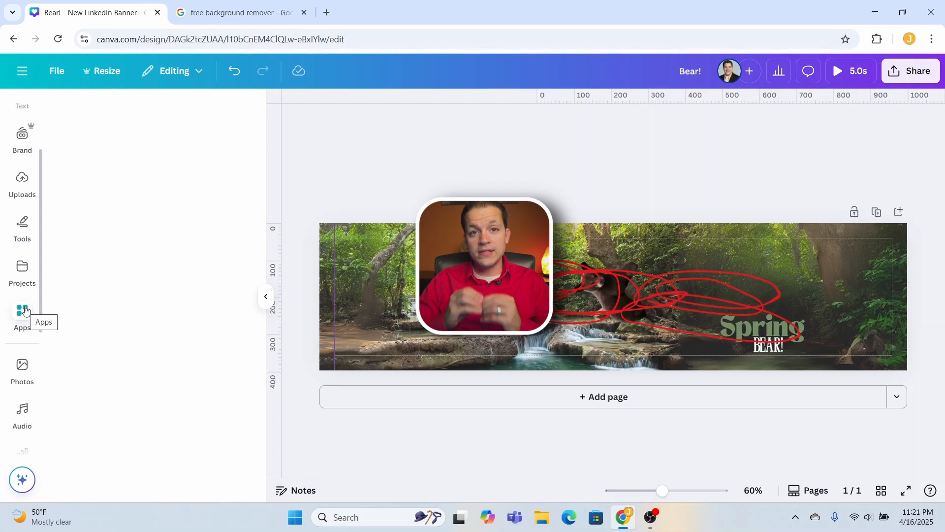
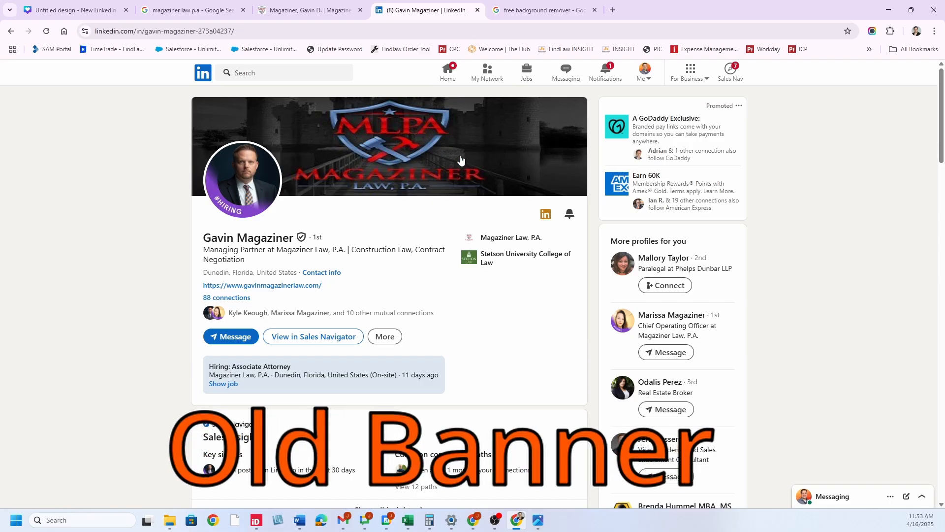
# Copy the attorney's portrait from the law firm's biography page and paste it into the blank LinkedIn banner design.
pyautogui.click(338, 12)
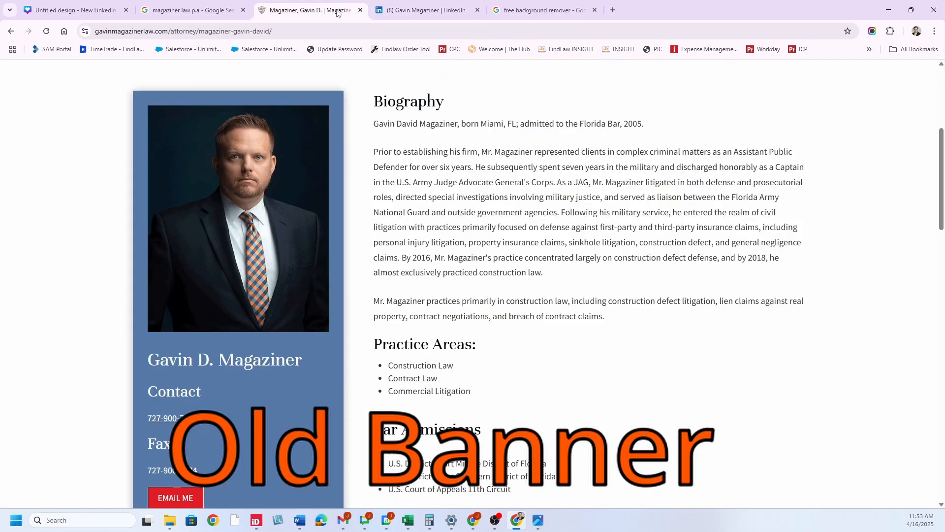
pyautogui.rightClick(284, 163)
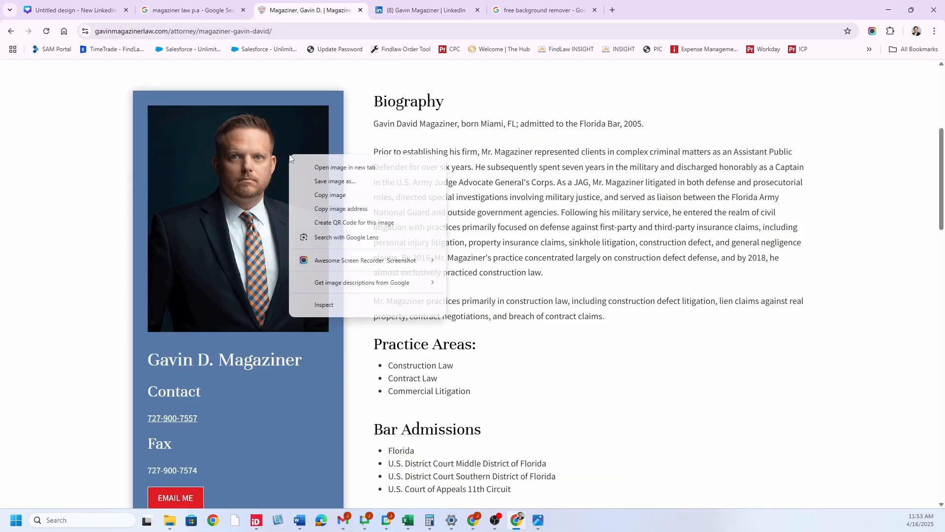
pyautogui.click(301, 193)
pyautogui.hotkey('ctrl', '1')
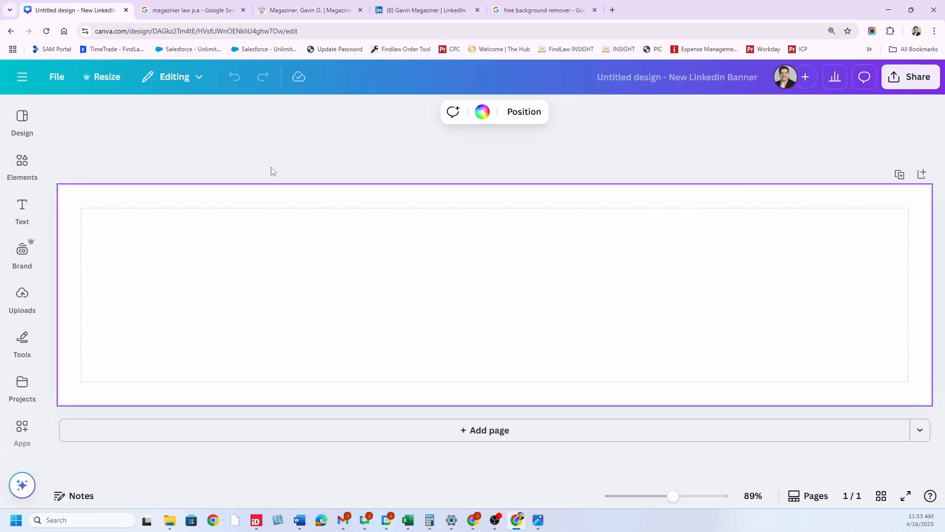
pyautogui.hotkey('ctrl', 'v')
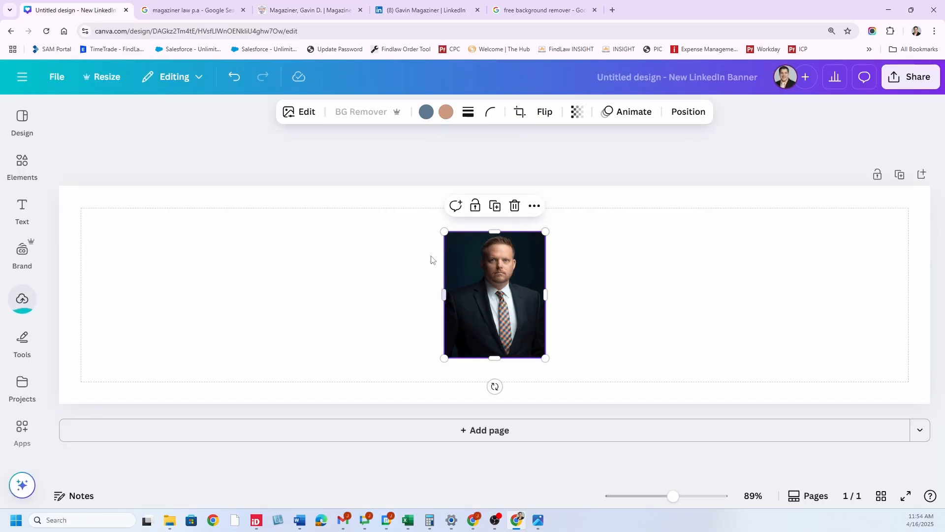
# Remove the background from the pasted attorney portrait with BG Remover.
pyautogui.click(418, 260)
pyautogui.click(475, 264)
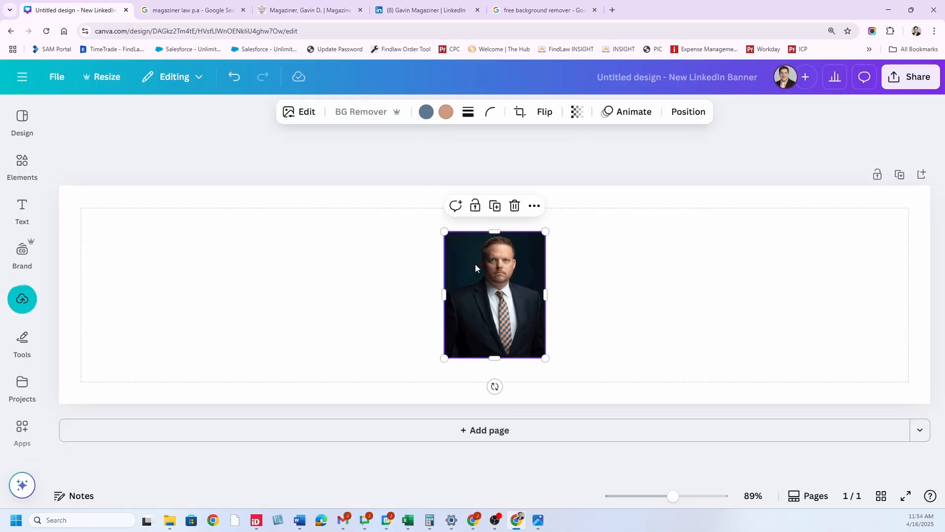
pyautogui.click(376, 113)
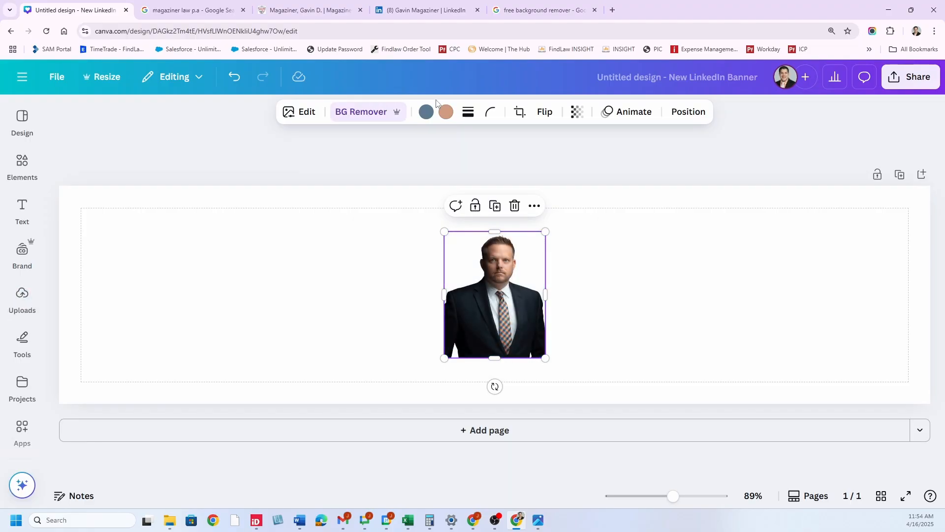
# Look at the "free background remover" search results, and move the cut-out portrait to the lower right part of the banner.
pyautogui.click(548, 10)
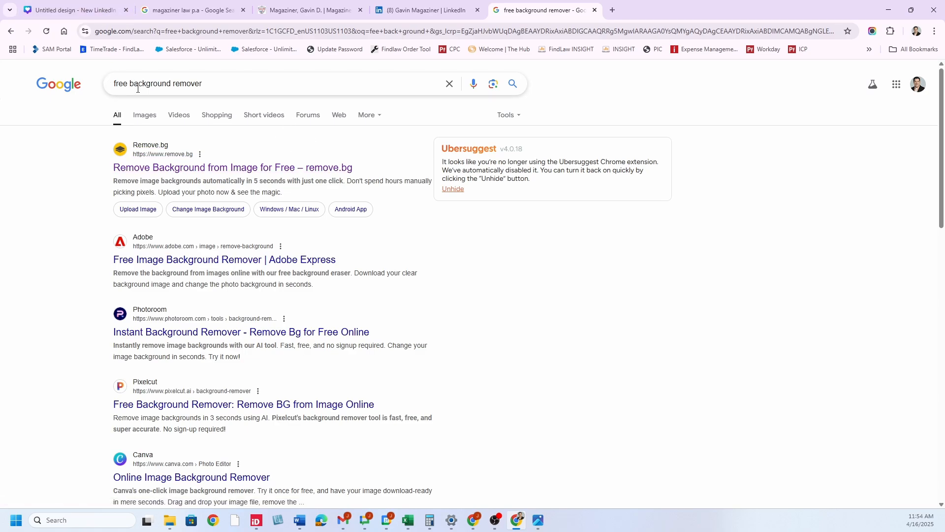
pyautogui.click(98, 7)
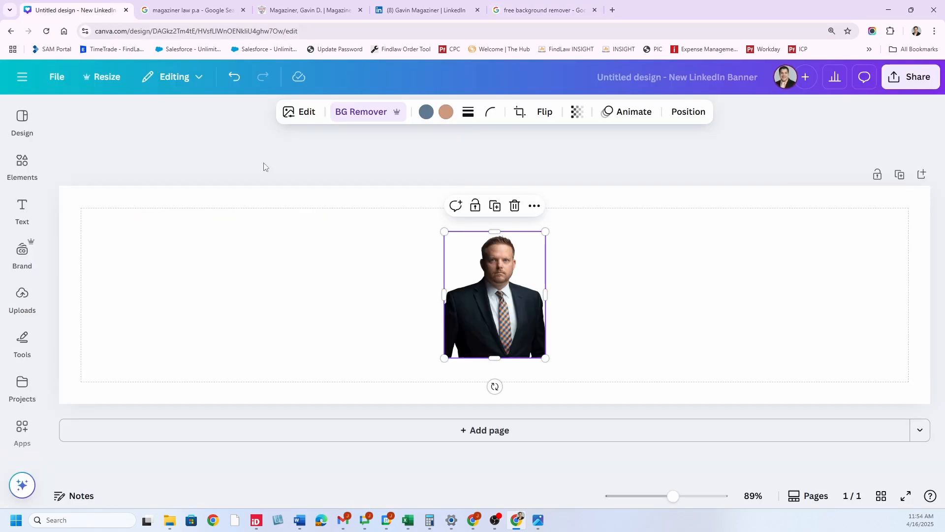
pyautogui.moveTo(485, 290); pyautogui.dragTo(782, 314)
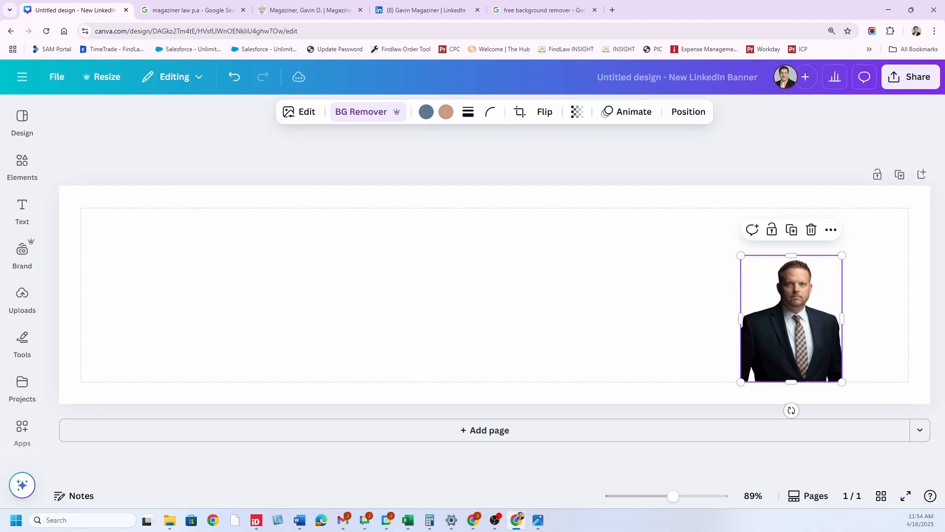
# Copy the castle logo image MagazinerLaw_Page_1.jpg from the photo viewer and paste it into the LinkedIn banner.
pyautogui.click(538, 520)
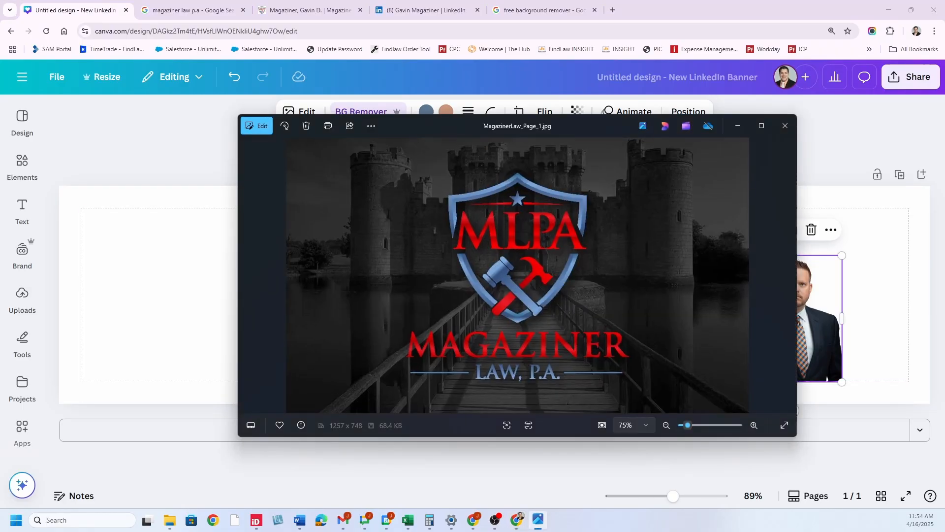
pyautogui.rightClick(658, 235)
pyautogui.click(682, 277)
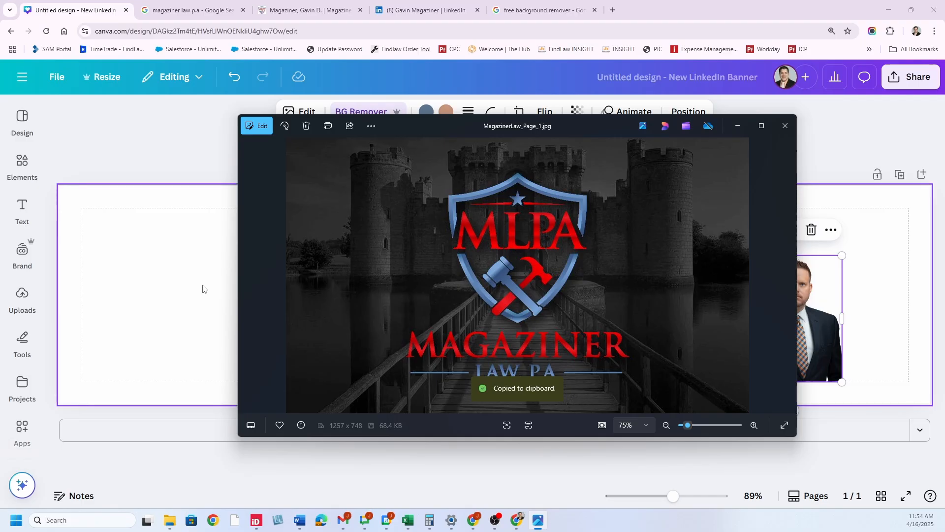
pyautogui.click(737, 126)
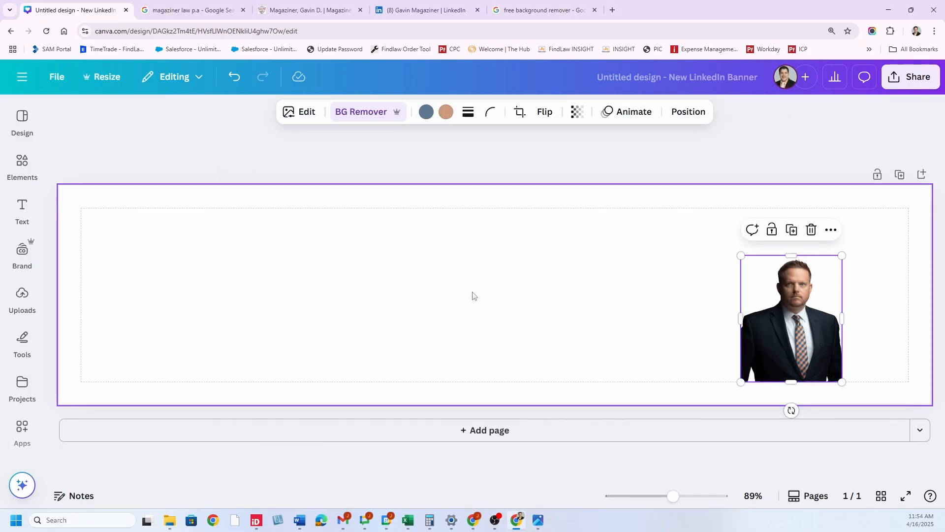
pyautogui.click(473, 295)
pyautogui.hotkey('ctrl', 'v')
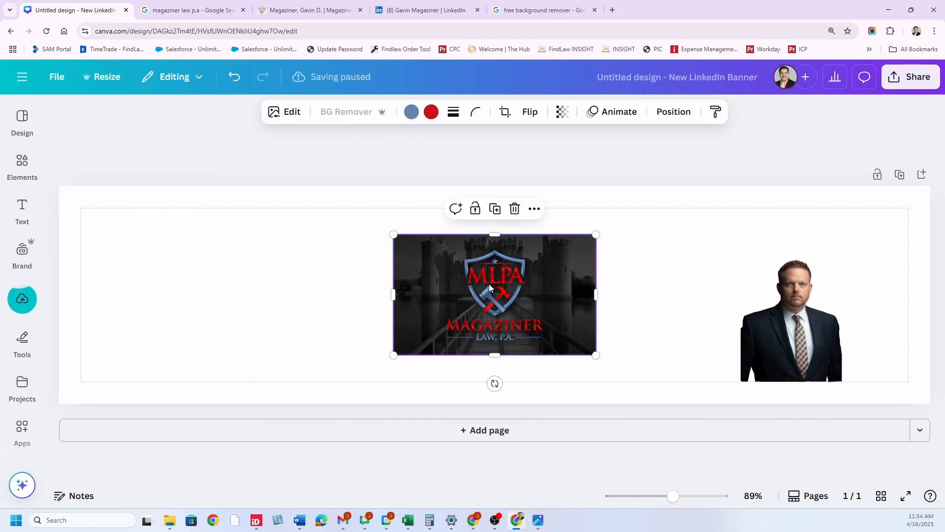
# Select the MLPA shield emblem as an area of the castle image and delete it.
pyautogui.click(289, 116)
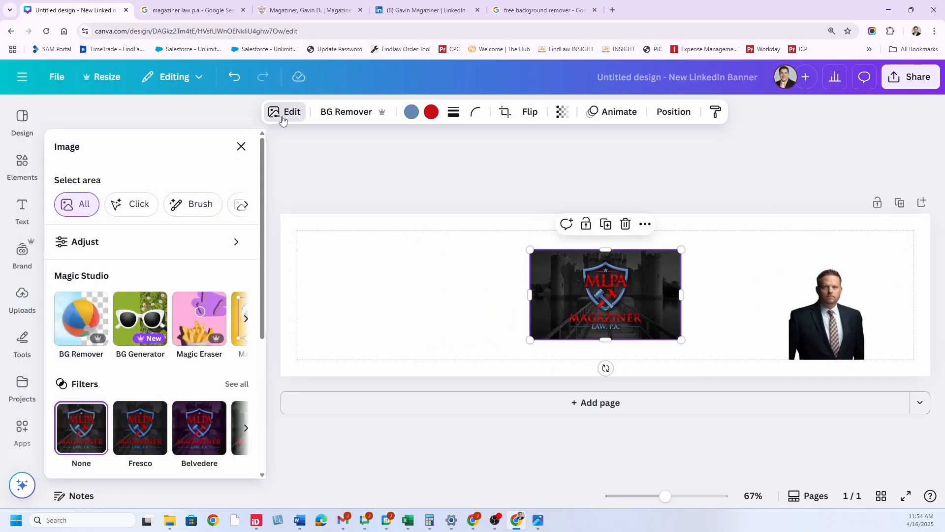
pyautogui.click(132, 204)
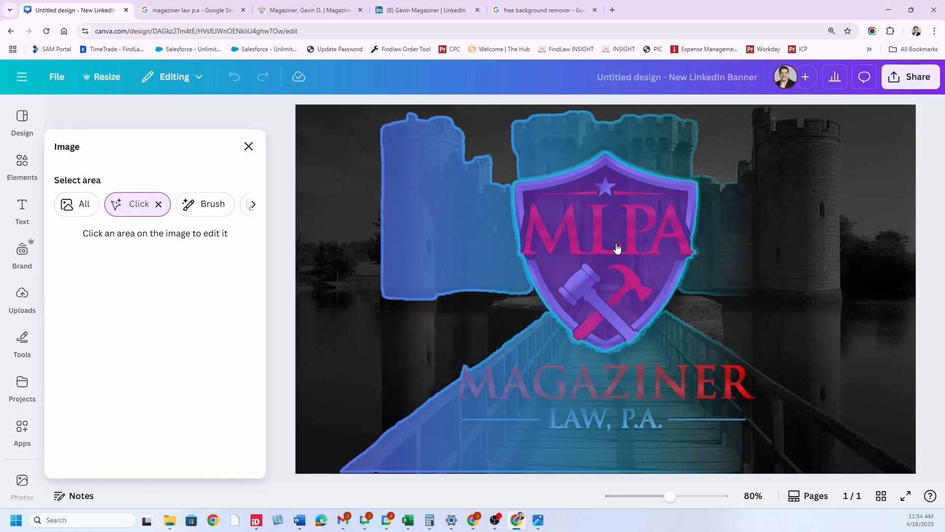
pyautogui.click(617, 247)
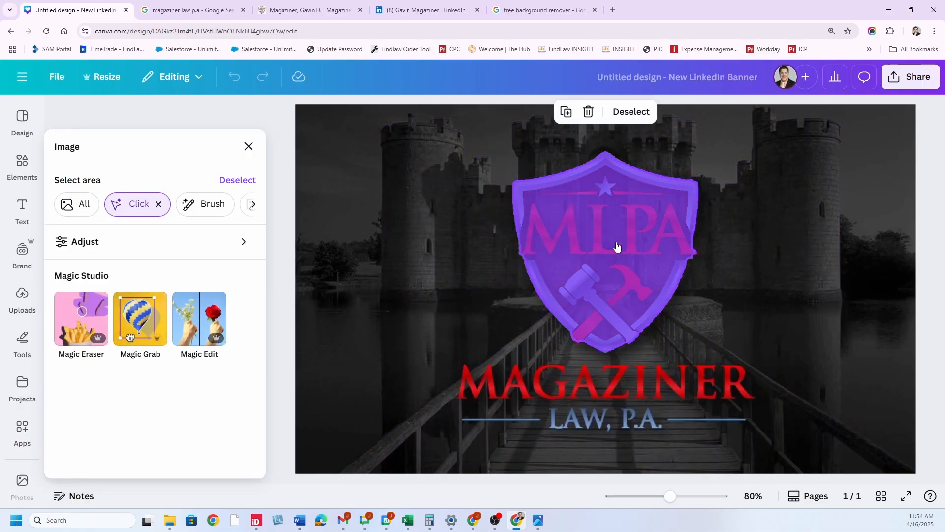
pyautogui.click(589, 112)
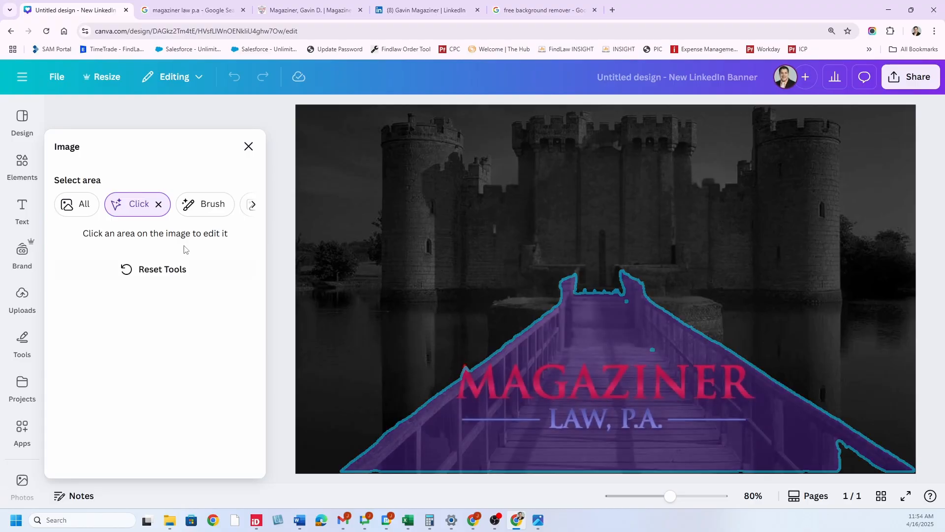
# Brush over the "MAGAZINER LAW, P.A." lettering at brush size 40, delete it from the castle image, and close the image editor.
pyautogui.click(212, 204)
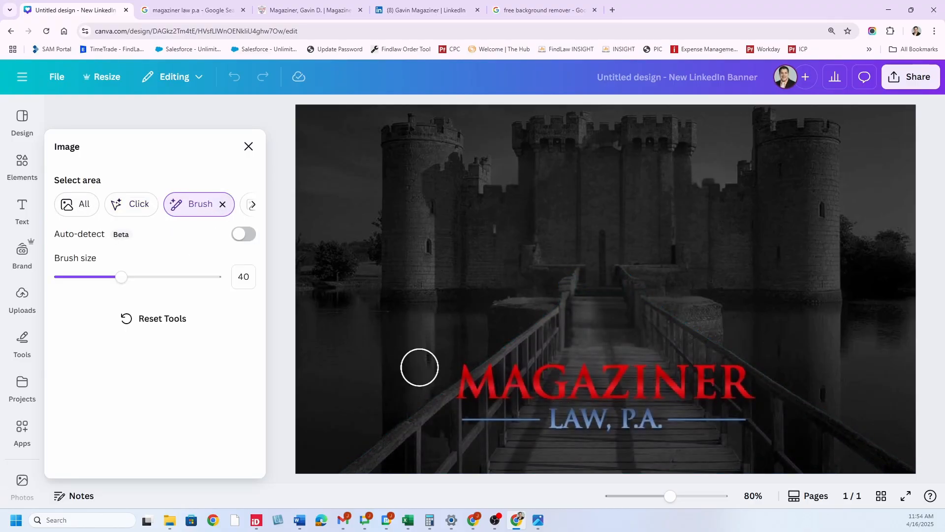
pyautogui.moveTo(473, 371)
pyautogui.mouseDown()
pyautogui.moveTo(732, 365)
pyautogui.moveTo(741, 411)
pyautogui.moveTo(597, 420)
pyautogui.moveTo(475, 412)
pyautogui.moveTo(464, 389)
pyautogui.moveTo(720, 386)
pyautogui.moveTo(595, 408)
pyautogui.moveTo(526, 399)
pyautogui.mouseUp()
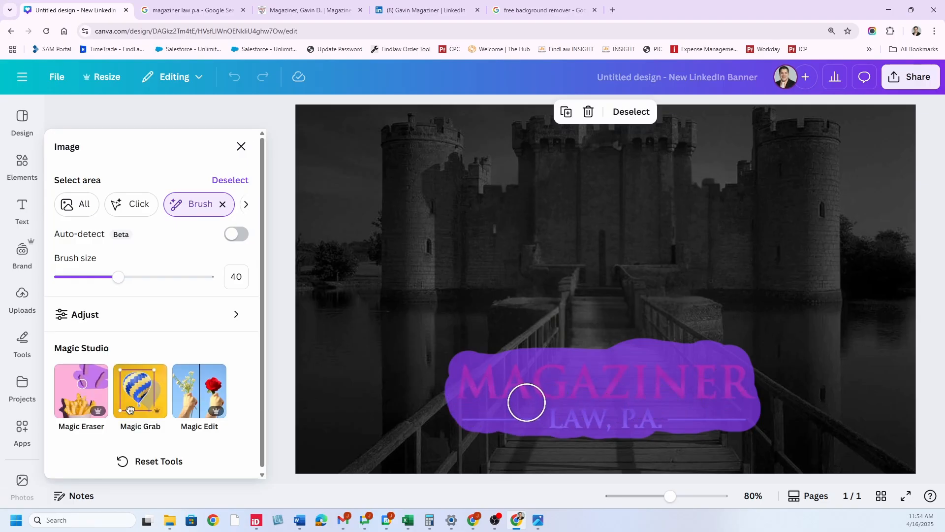
pyautogui.click(589, 112)
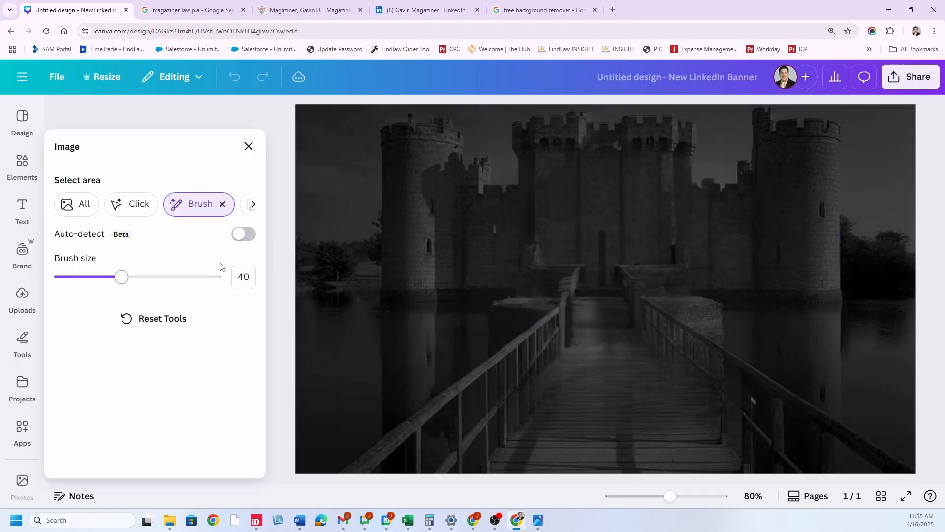
pyautogui.click(252, 206)
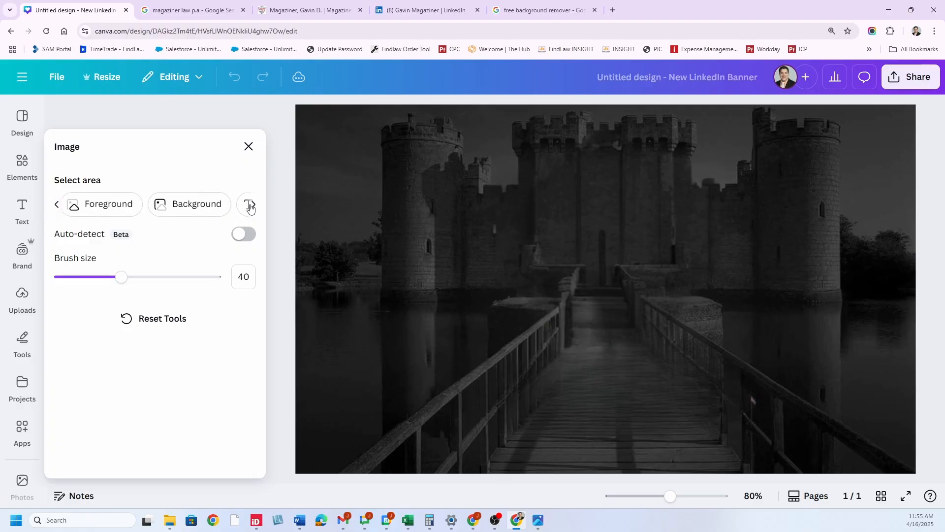
pyautogui.click(249, 146)
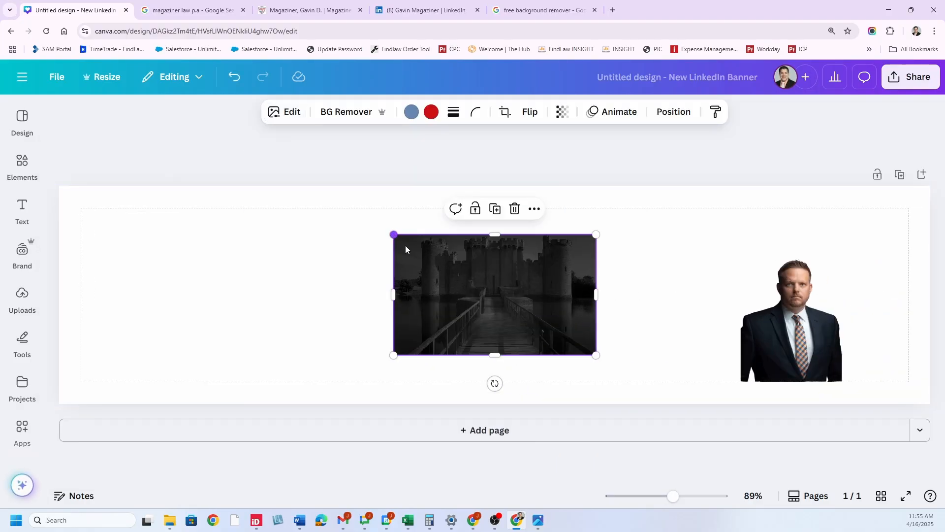
# Try to extend the castle image to the Whole Page size with Magic Expand.
pyautogui.click(295, 114)
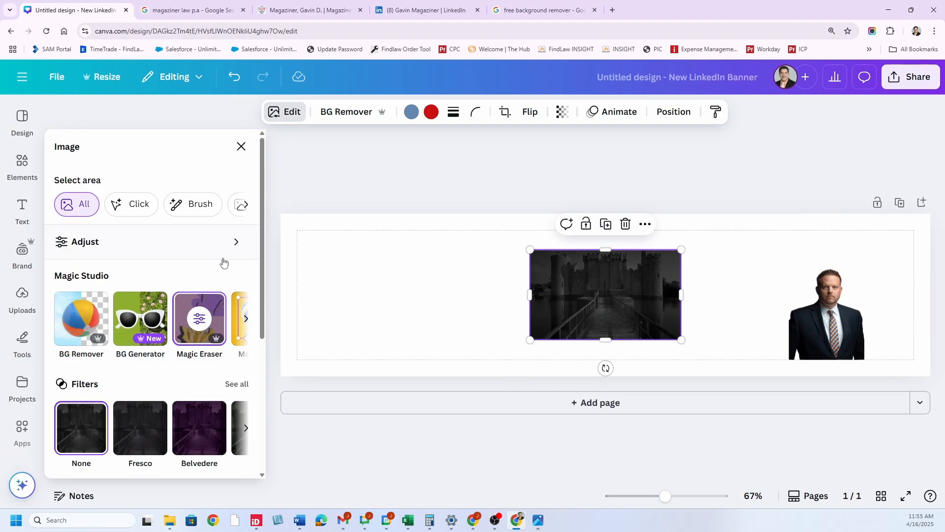
pyautogui.click(239, 243)
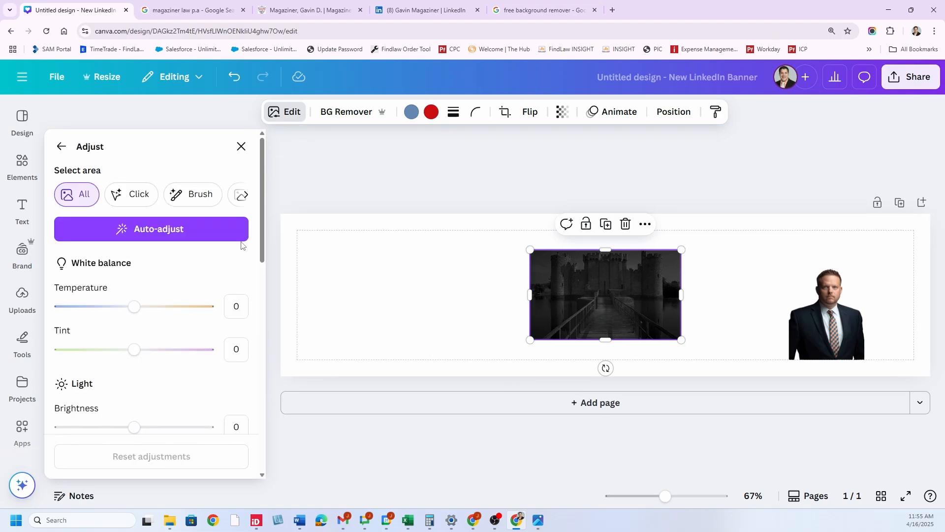
pyautogui.click(60, 152)
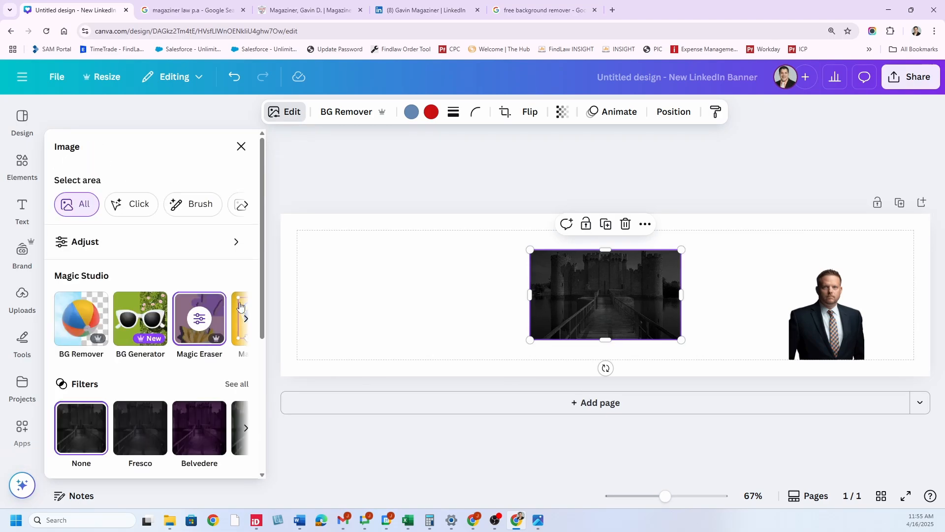
pyautogui.click(245, 319)
pyautogui.click(245, 319)
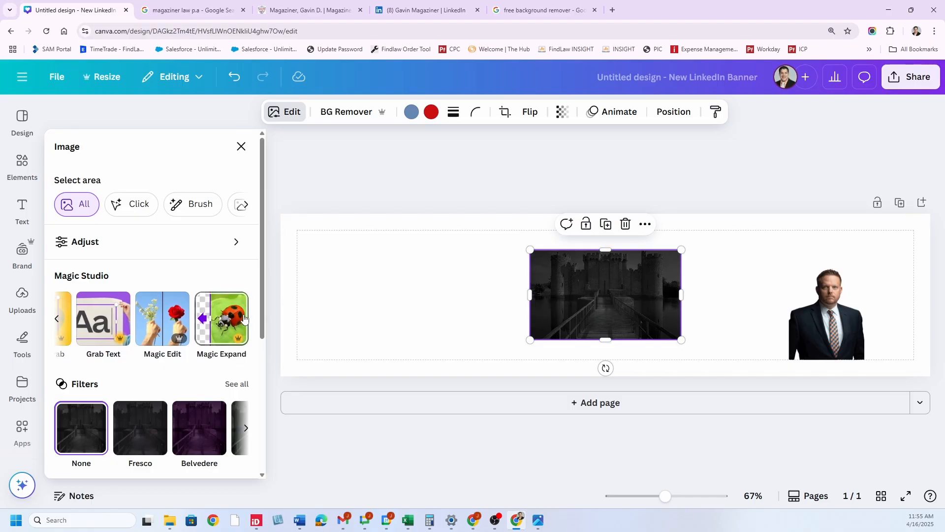
pyautogui.click(220, 322)
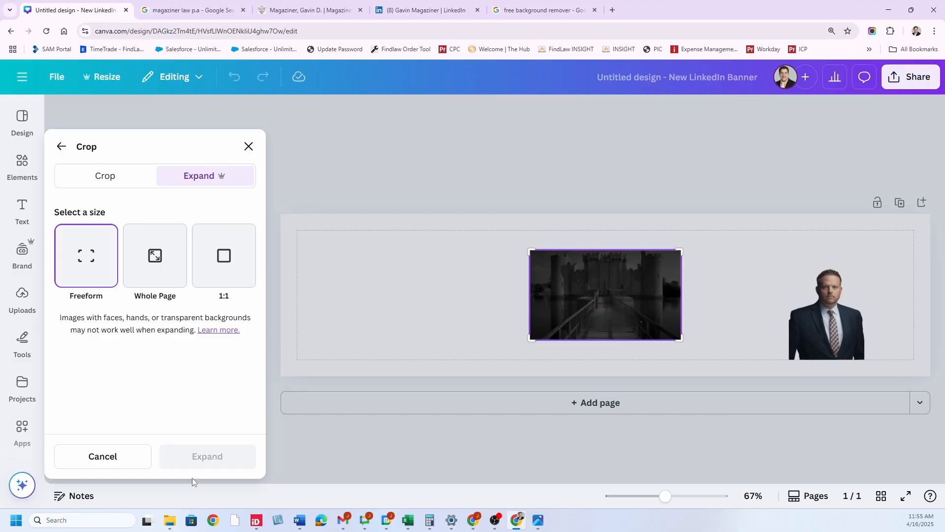
pyautogui.click(152, 273)
pyautogui.click(77, 265)
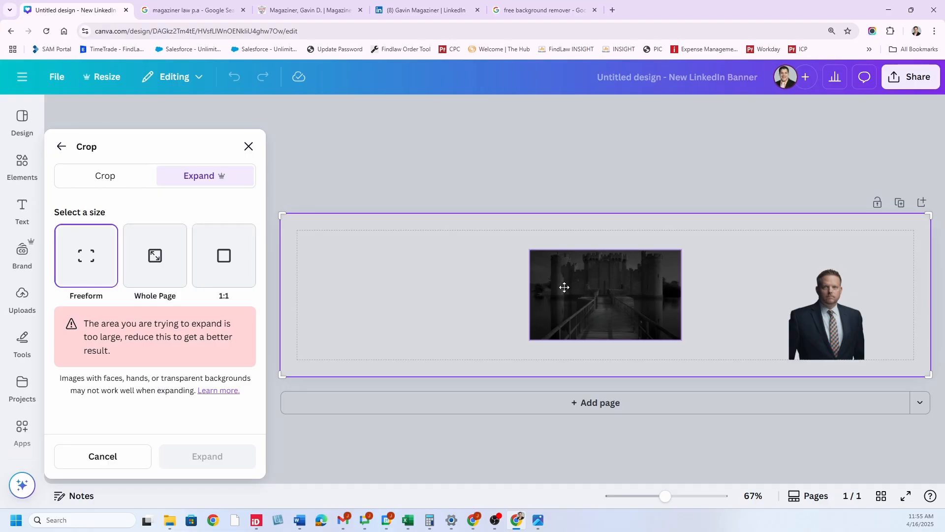
pyautogui.click(62, 148)
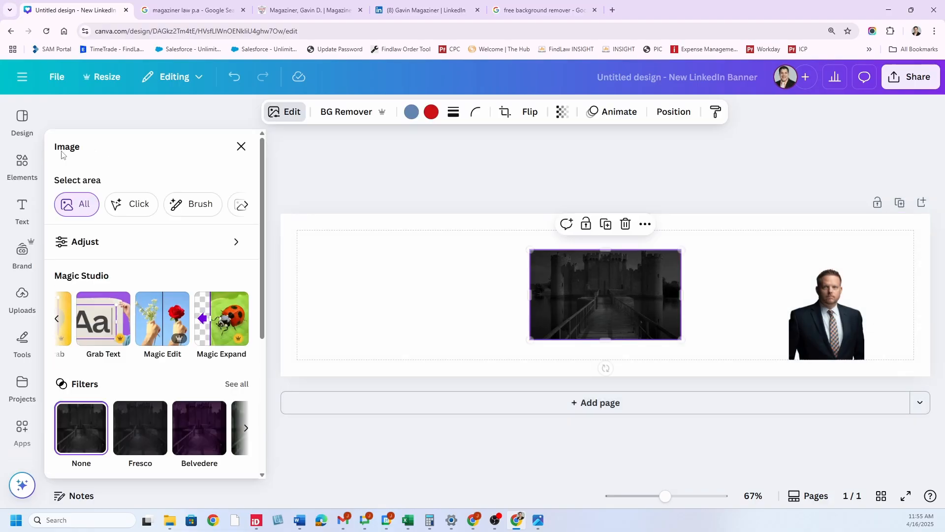
# Enlarge the castle image to almost the banner's height and use freeform Magic Expand to extend it to both side edges.
pyautogui.moveTo(530, 250); pyautogui.dragTo(384, 258)
pyautogui.moveTo(574, 269); pyautogui.dragTo(604, 294)
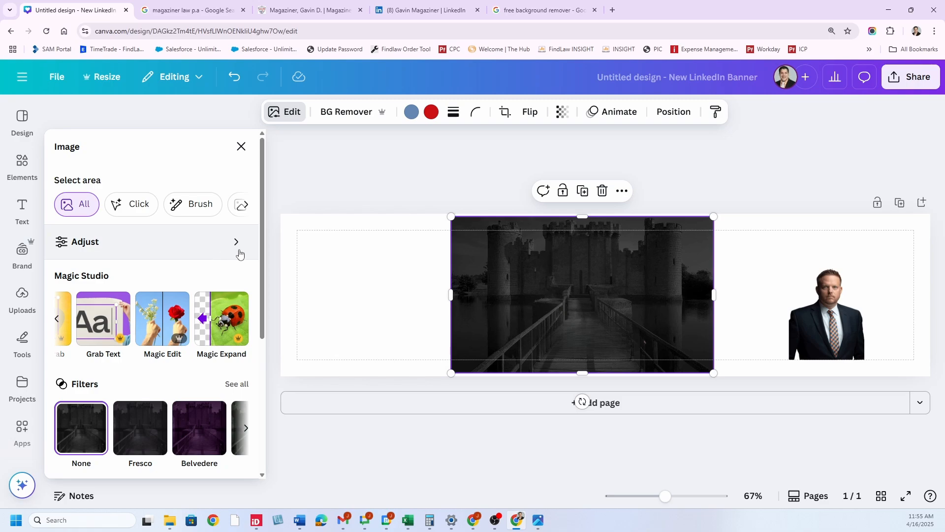
pyautogui.click(236, 322)
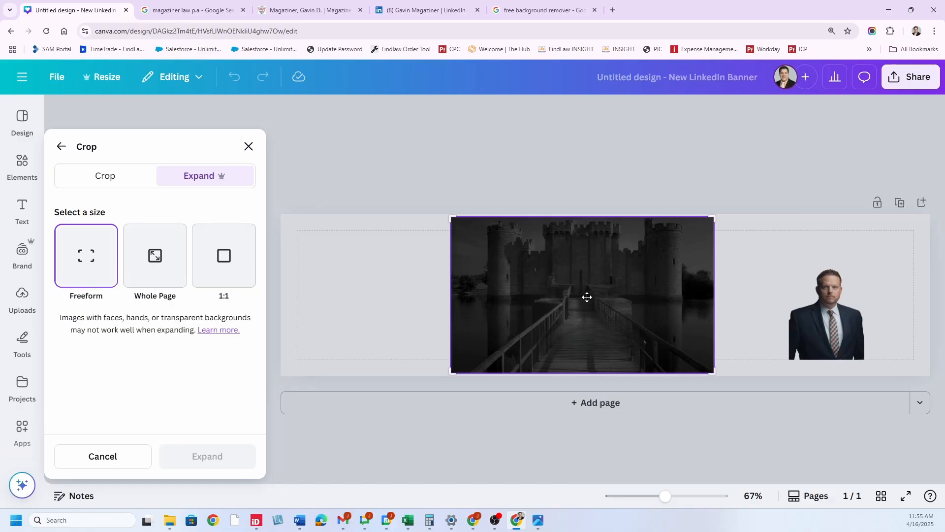
pyautogui.moveTo(452, 221); pyautogui.dragTo(283, 228)
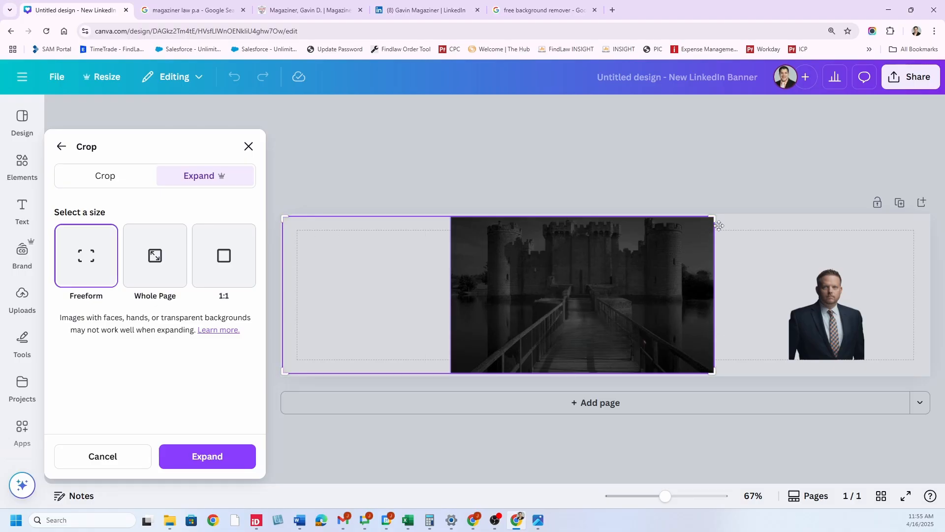
pyautogui.moveTo(715, 221); pyautogui.dragTo(929, 231)
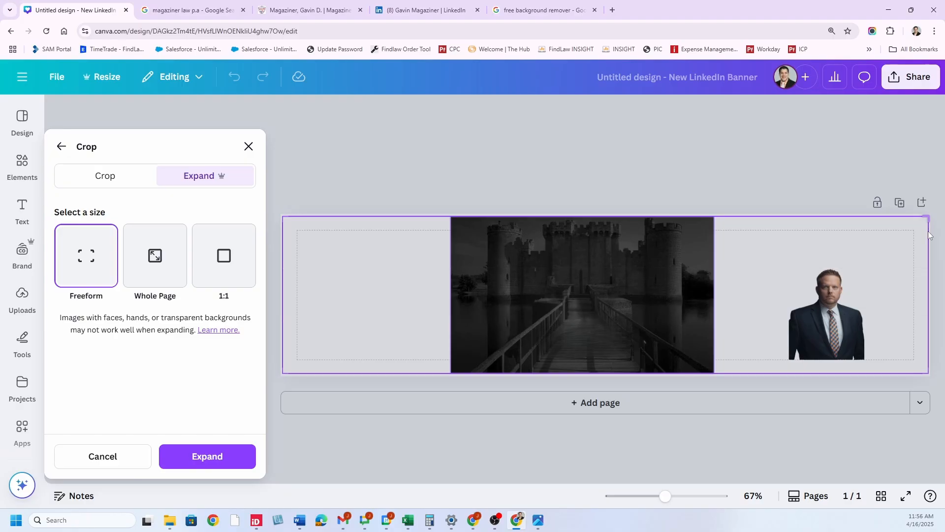
pyautogui.click(212, 457)
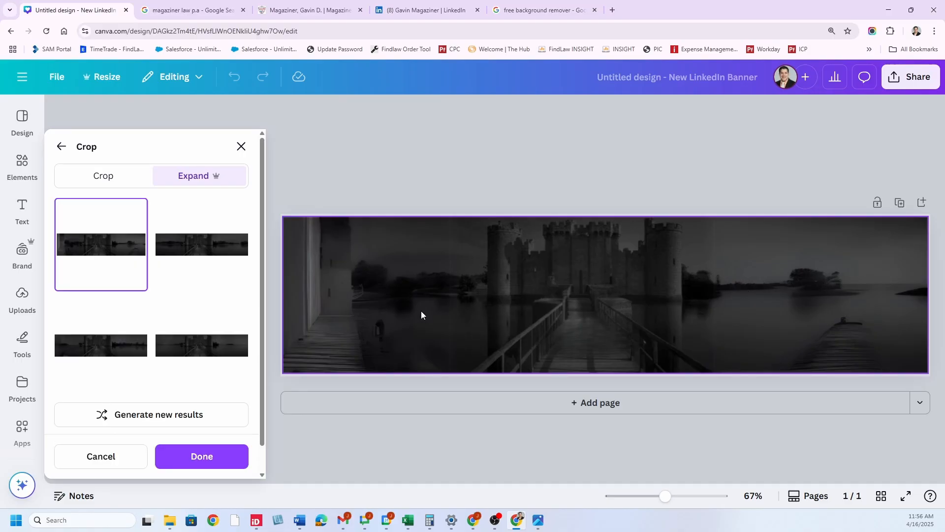
# Compare the generated expansions and apply the second one, with plain water and tree lines on both sides of the castle.
pyautogui.click(194, 255)
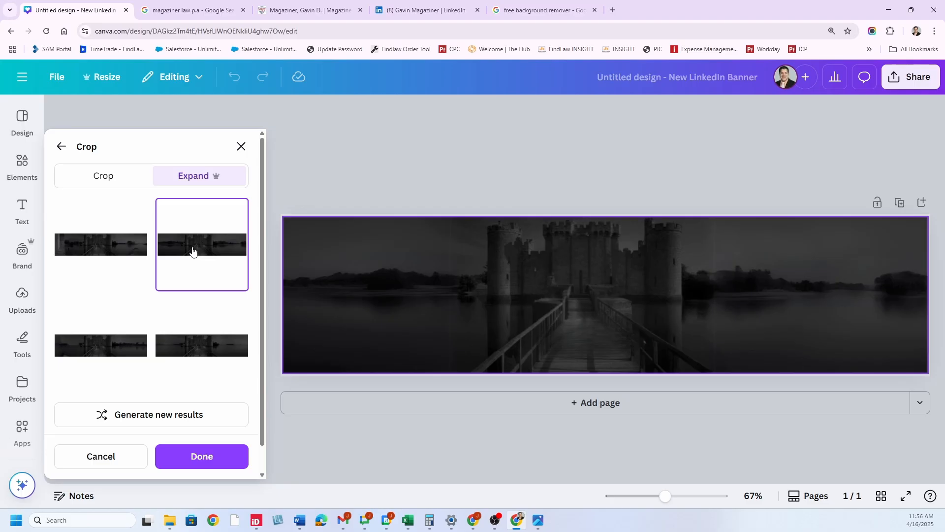
pyautogui.click(194, 353)
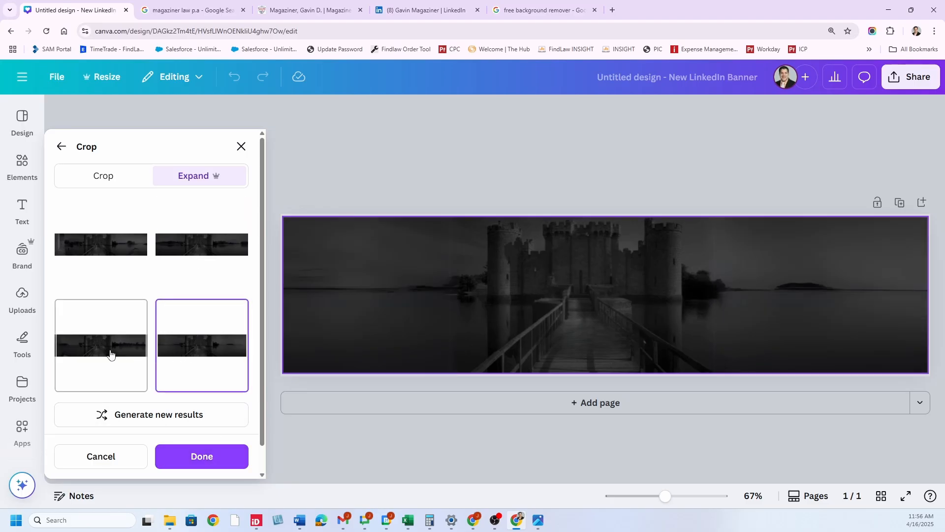
pyautogui.click(110, 353)
pyautogui.click(229, 254)
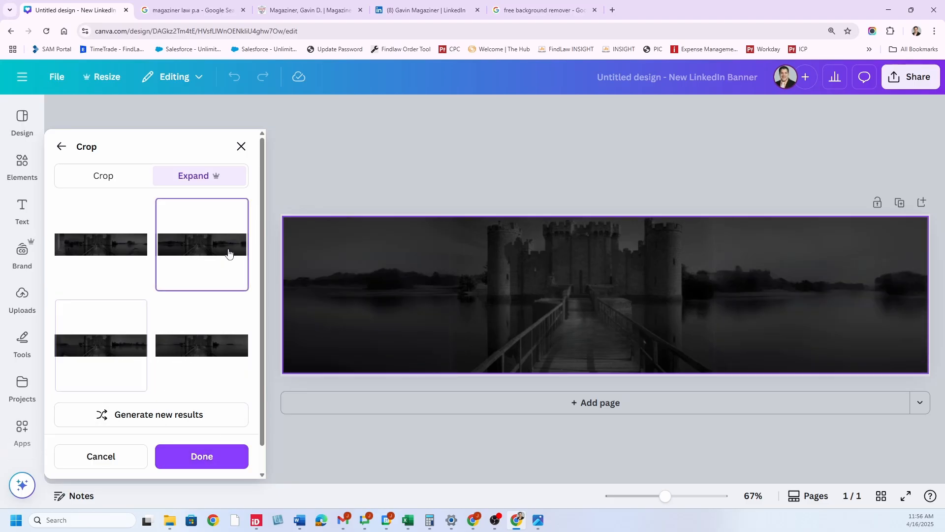
pyautogui.click(229, 461)
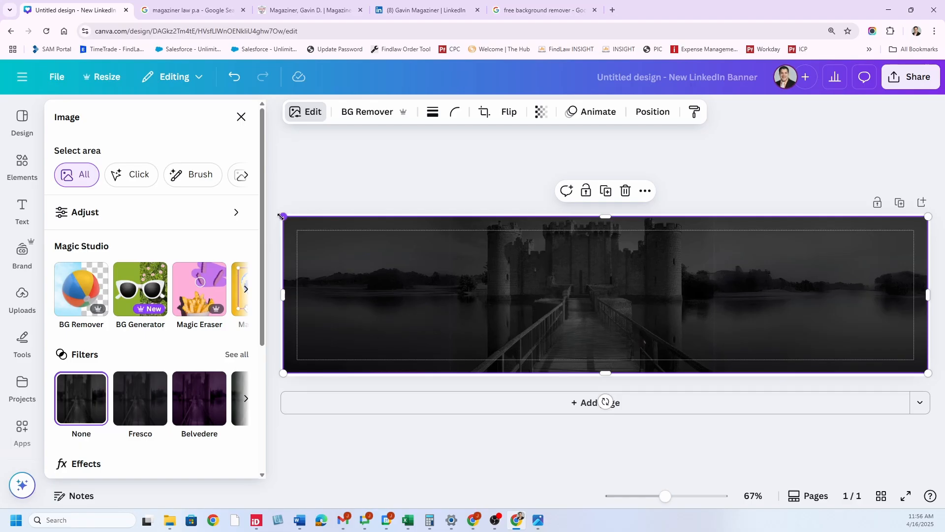
# Bring the cut-out portrait forward in front of the castle image, and fit the slightly enlarged castle image across the banner.
pyautogui.moveTo(280, 217); pyautogui.dragTo(276, 215)
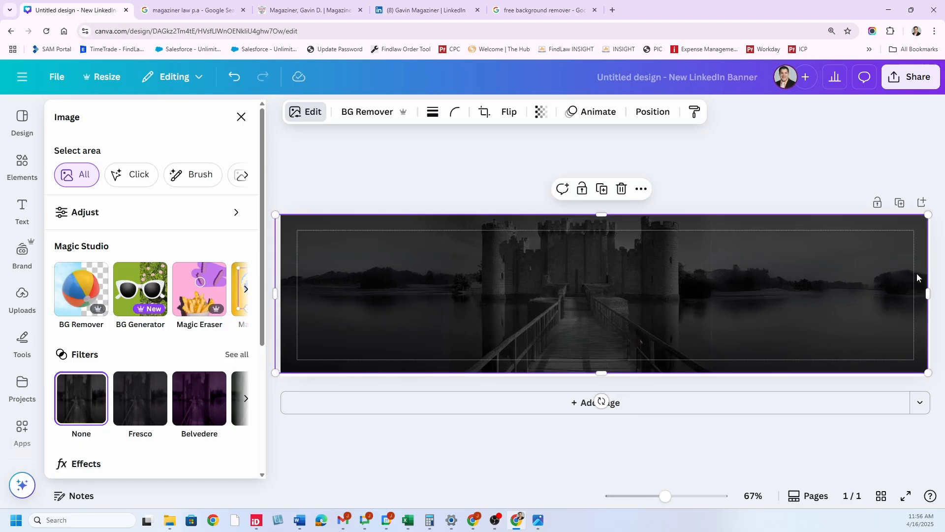
pyautogui.moveTo(918, 273); pyautogui.dragTo(785, 277)
pyautogui.click(843, 303)
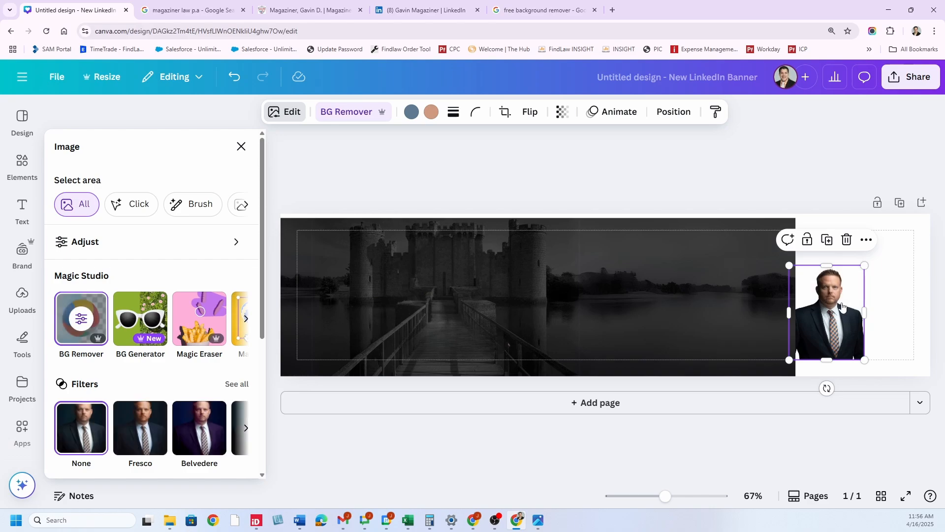
pyautogui.rightClick(843, 306)
pyautogui.moveTo(769, 243)
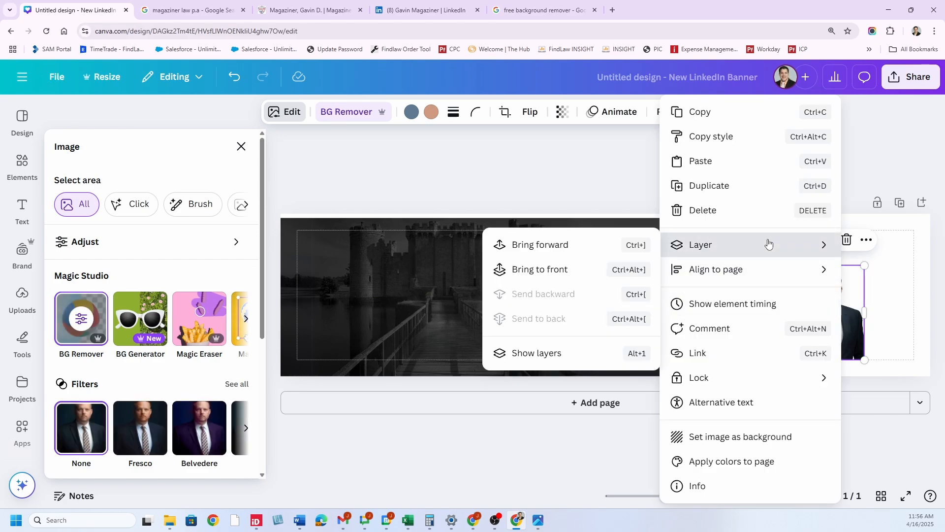
pyautogui.click(583, 252)
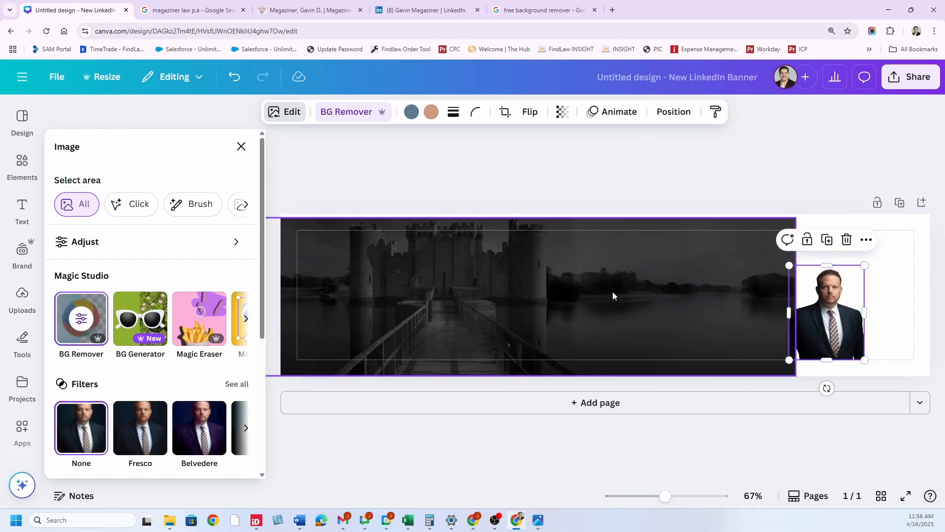
pyautogui.moveTo(613, 295); pyautogui.dragTo(743, 294)
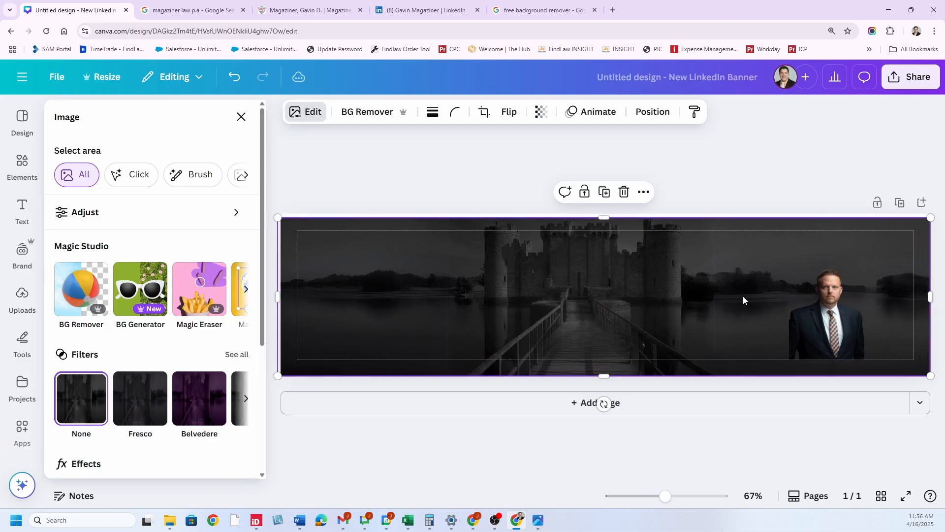
# Enlarge the attorney portrait and seat it on the banner's bottom edge near the right side.
pyautogui.click(825, 330)
pyautogui.moveTo(826, 330); pyautogui.dragTo(835, 336)
pyautogui.moveTo(799, 277); pyautogui.dragTo(760, 269)
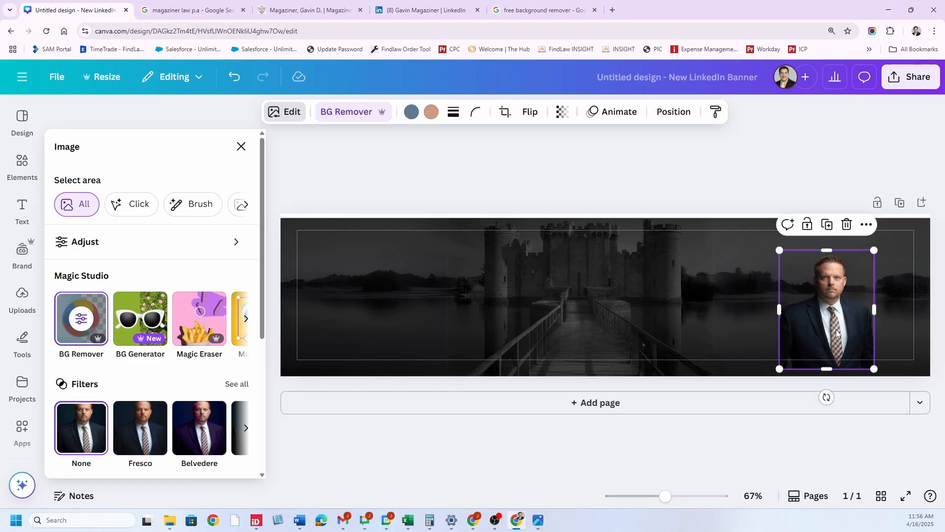
pyautogui.moveTo(837, 330)
pyautogui.mouseDown()
pyautogui.moveTo(832, 321)
pyautogui.moveTo(845, 333)
pyautogui.mouseUp()
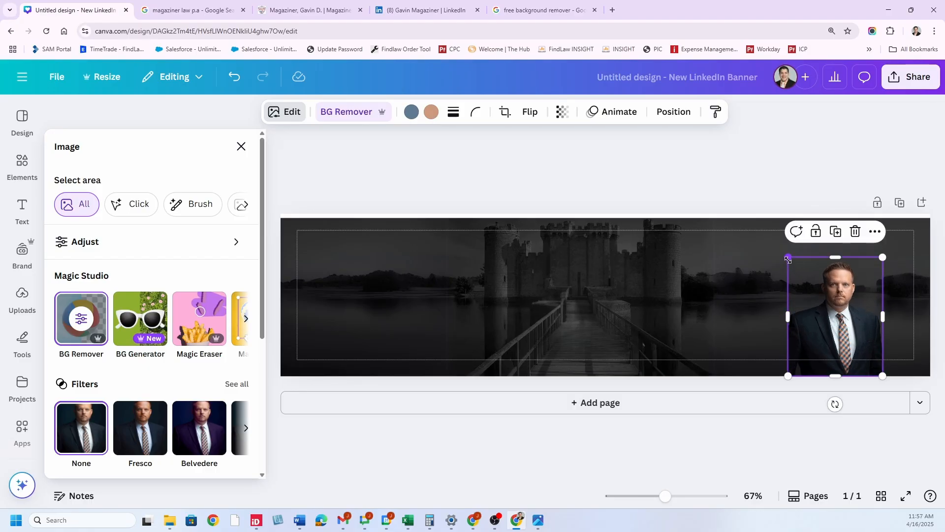
pyautogui.moveTo(788, 258); pyautogui.dragTo(781, 249)
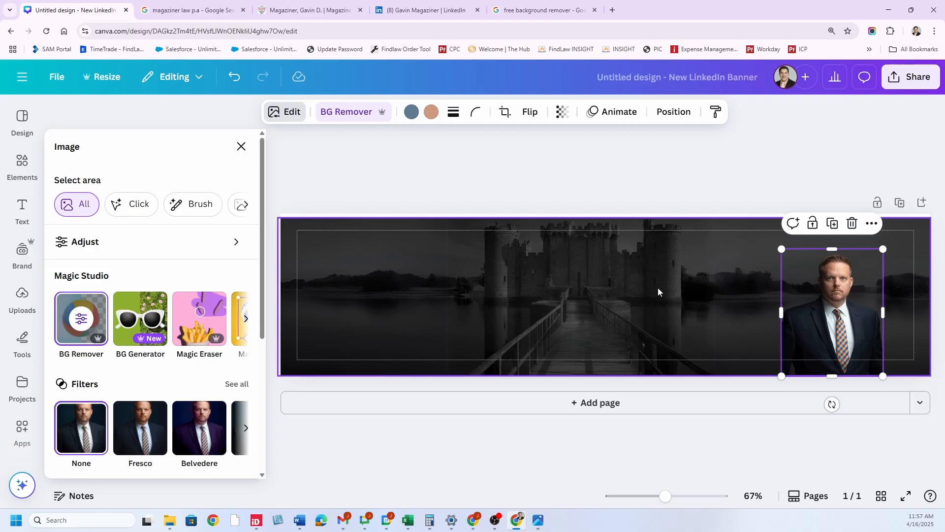
pyautogui.click(695, 198)
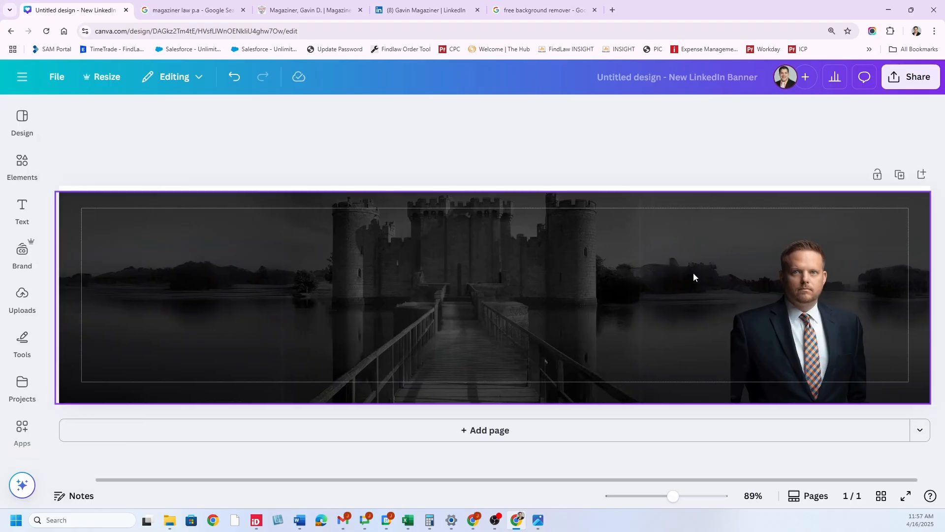
# Enlarge the castle background beyond the banner edges and shift it so the castle sits near the centre.
pyautogui.click(598, 286)
pyautogui.moveTo(544, 294); pyautogui.dragTo(551, 310)
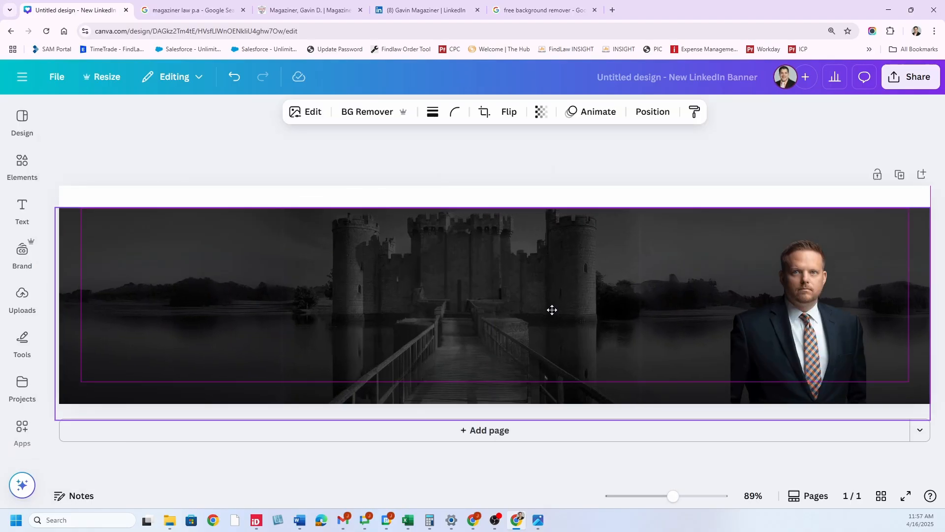
pyautogui.moveTo(55, 207); pyautogui.dragTo(22, 183)
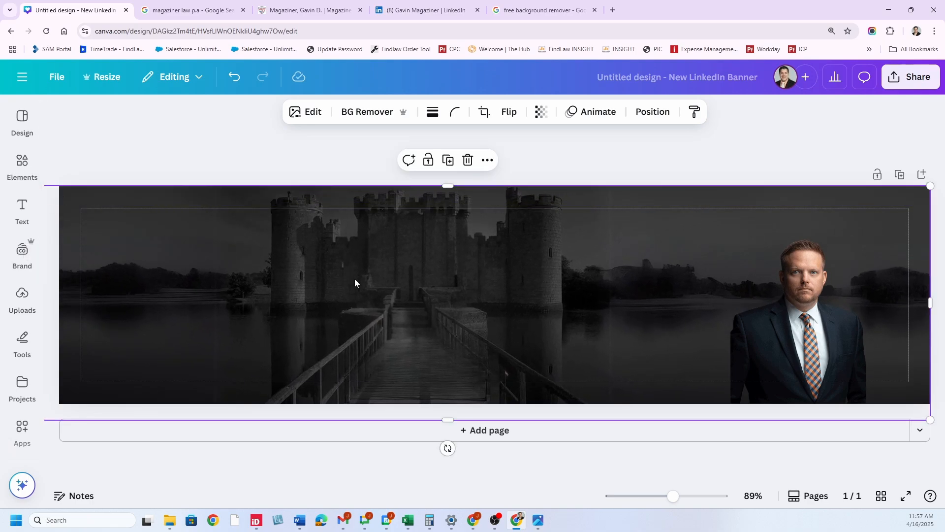
pyautogui.moveTo(354, 280); pyautogui.dragTo(450, 295)
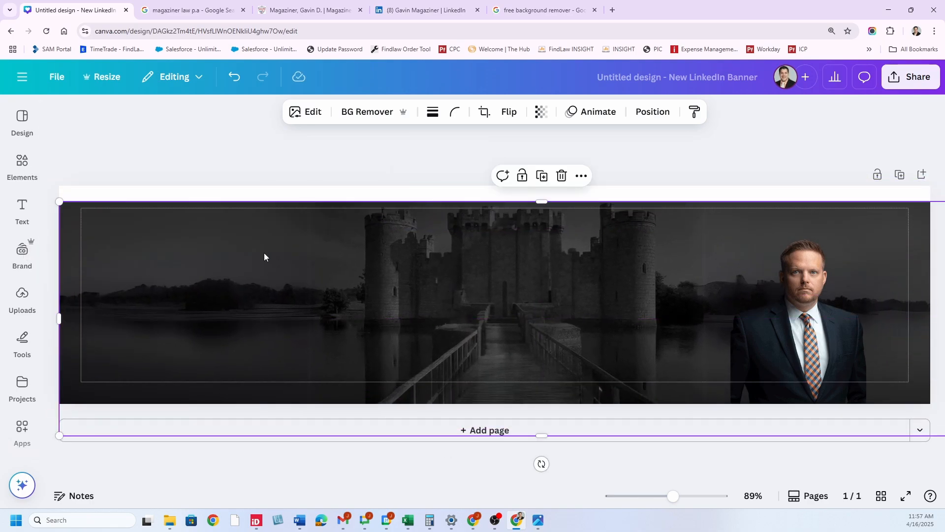
pyautogui.moveTo(58, 201); pyautogui.dragTo(11, 168)
pyautogui.moveTo(371, 271); pyautogui.dragTo(396, 276)
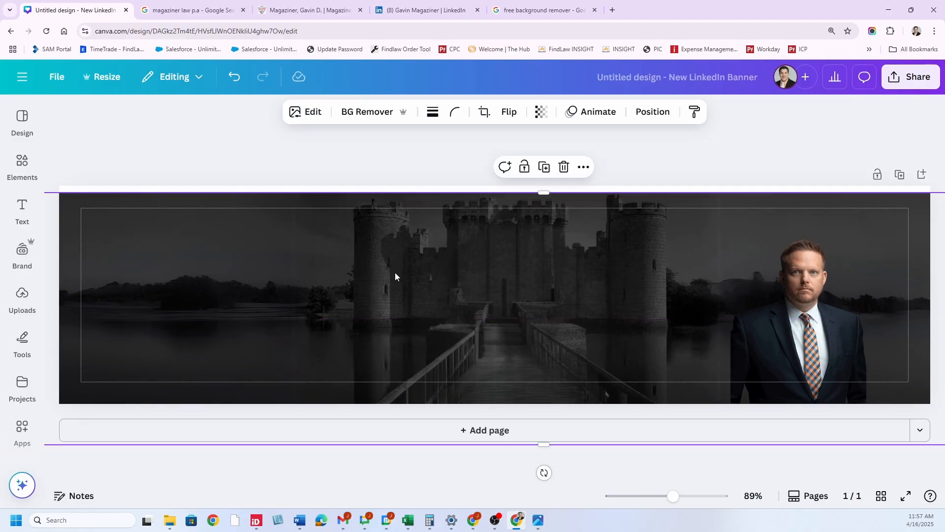
pyautogui.rightClick(470, 283)
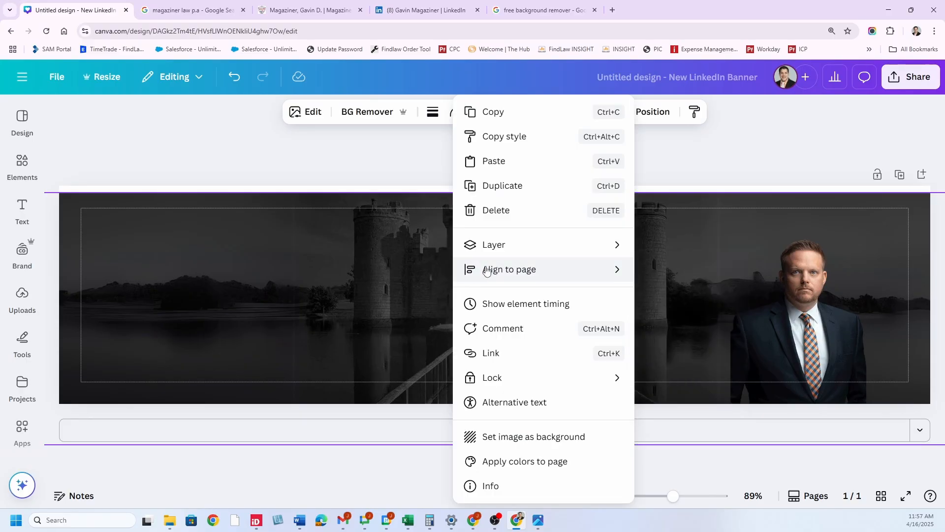
pyautogui.click(395, 279)
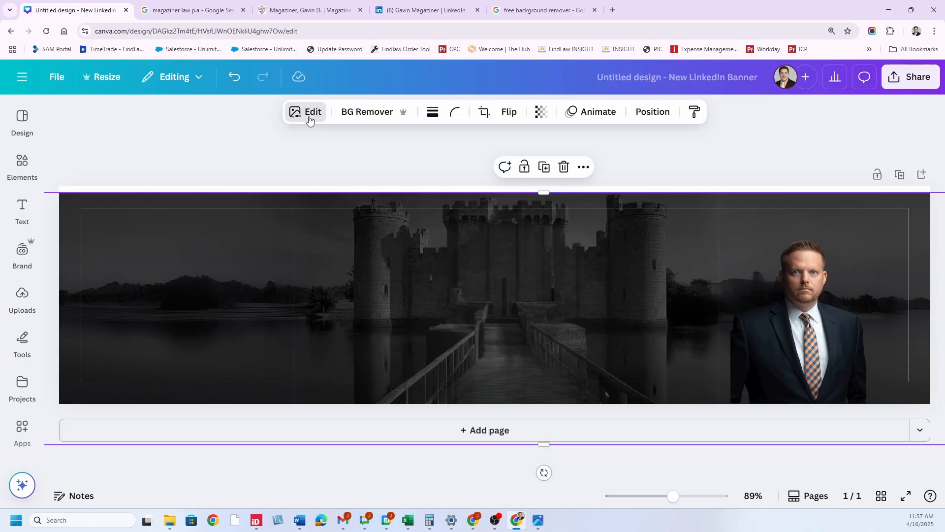
pyautogui.click(309, 116)
pyautogui.click(236, 212)
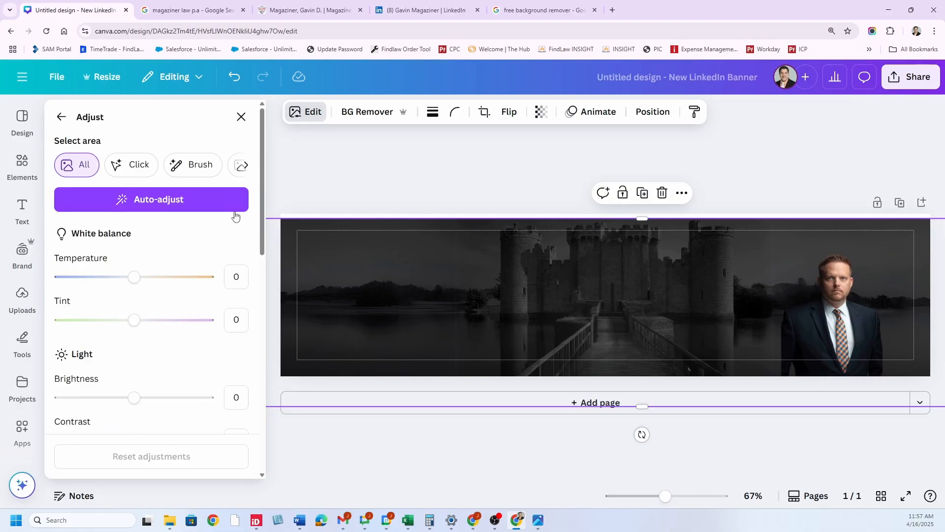
pyautogui.click(61, 118)
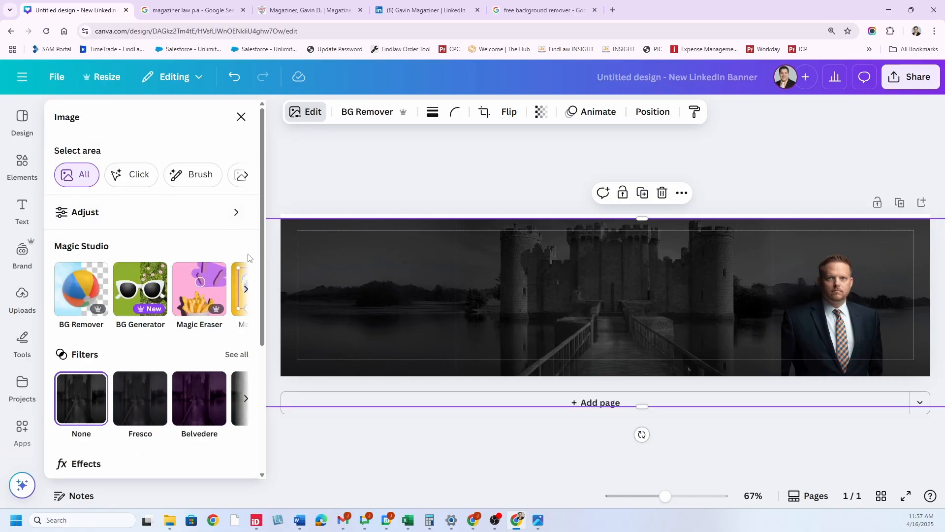
pyautogui.click(246, 291)
pyautogui.click(247, 290)
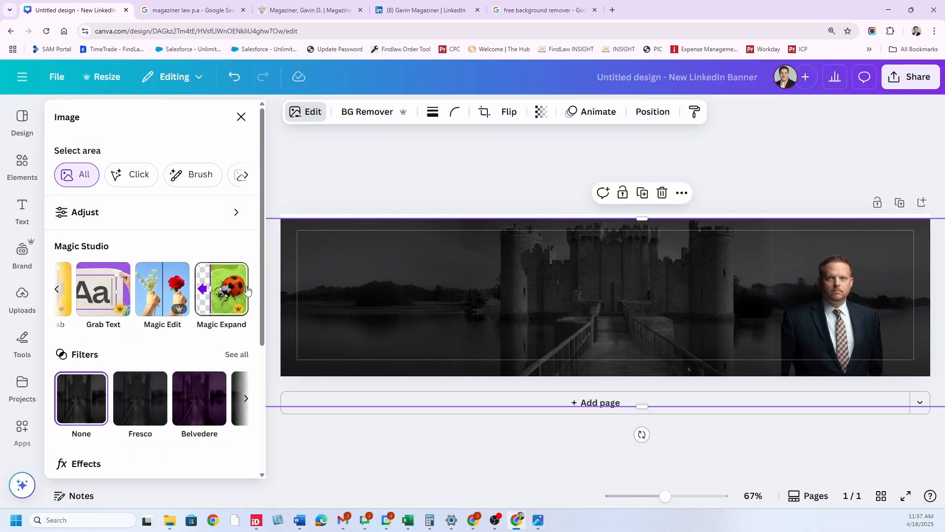
pyautogui.click(231, 292)
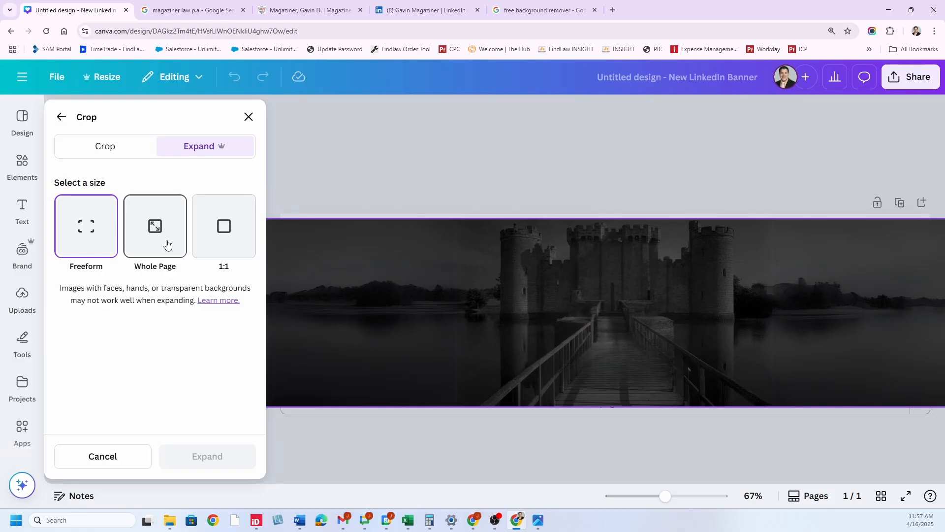
pyautogui.click(144, 246)
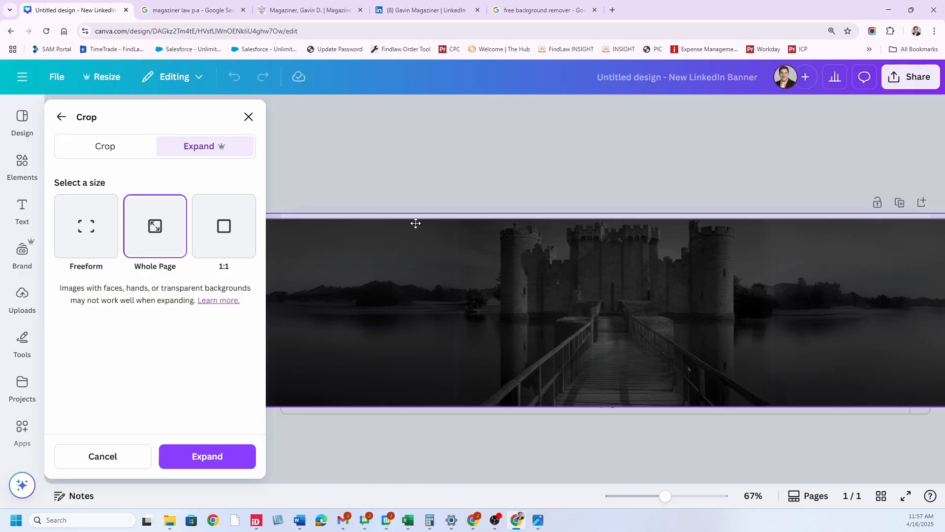
pyautogui.click(80, 228)
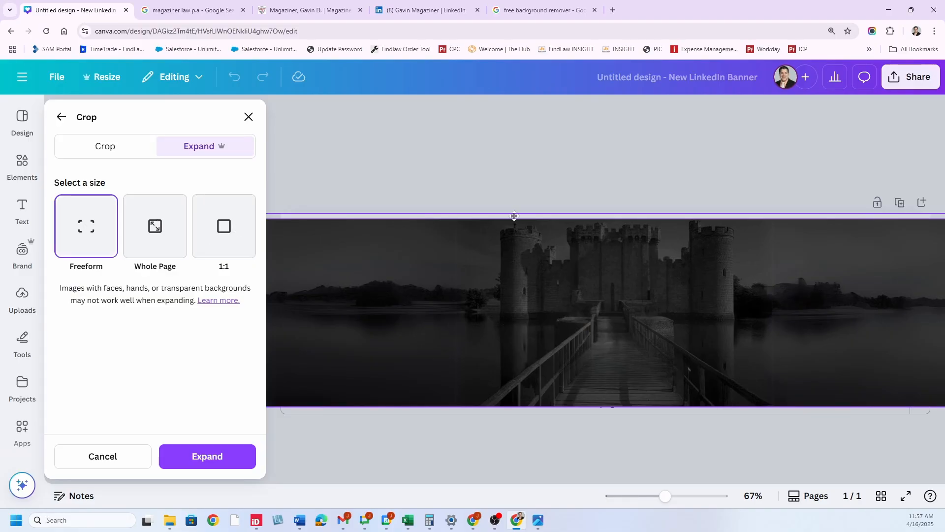
pyautogui.moveTo(488, 243); pyautogui.dragTo(527, 245)
pyautogui.click(556, 213)
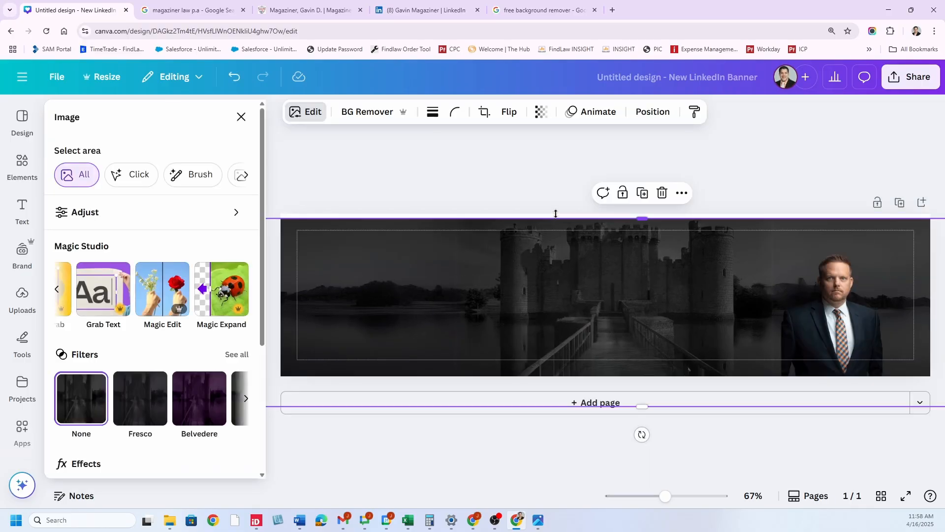
# Stretch the castle background's upper edge up to meet the banner's upper edge.
pyautogui.moveTo(645, 219)
pyautogui.mouseDown()
pyautogui.moveTo(643, 212)
pyautogui.moveTo(645, 238)
pyautogui.moveTo(646, 213)
pyautogui.mouseUp()
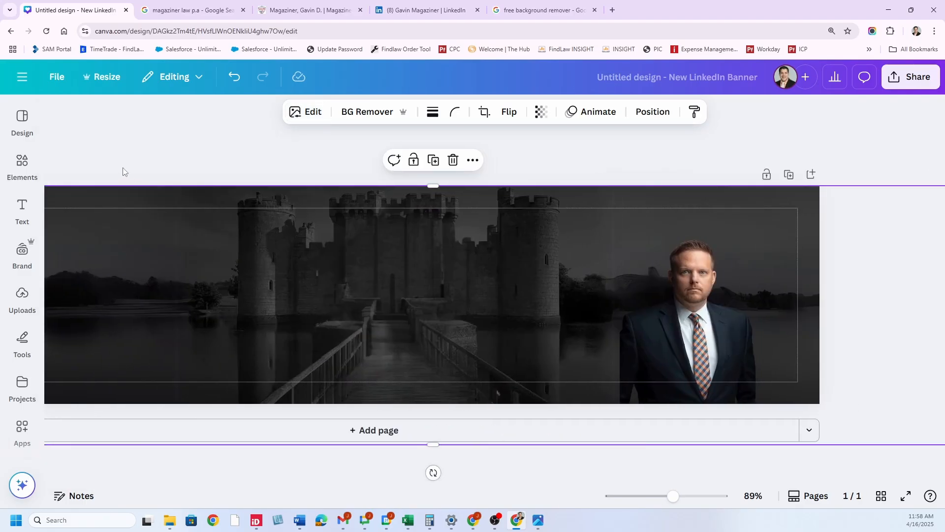
pyautogui.click(23, 161)
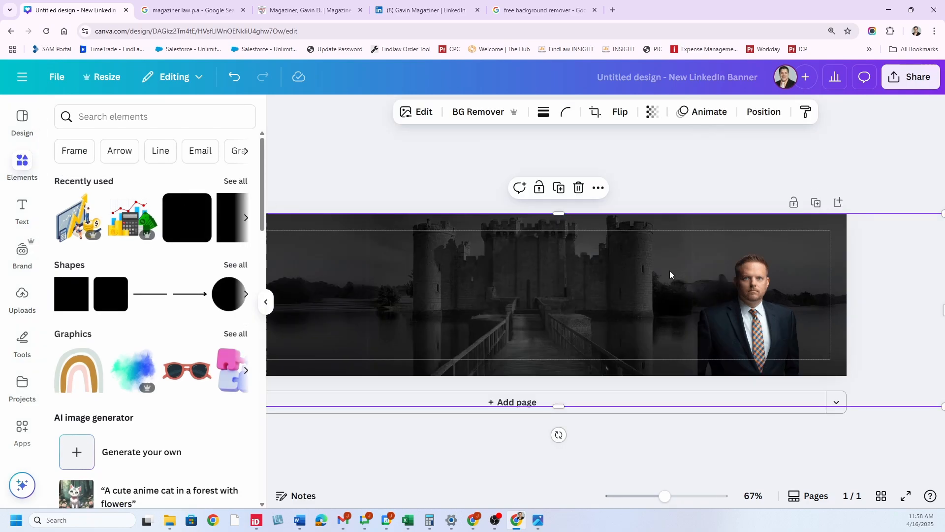
pyautogui.click(754, 168)
pyautogui.moveTo(655, 276); pyautogui.dragTo(652, 277)
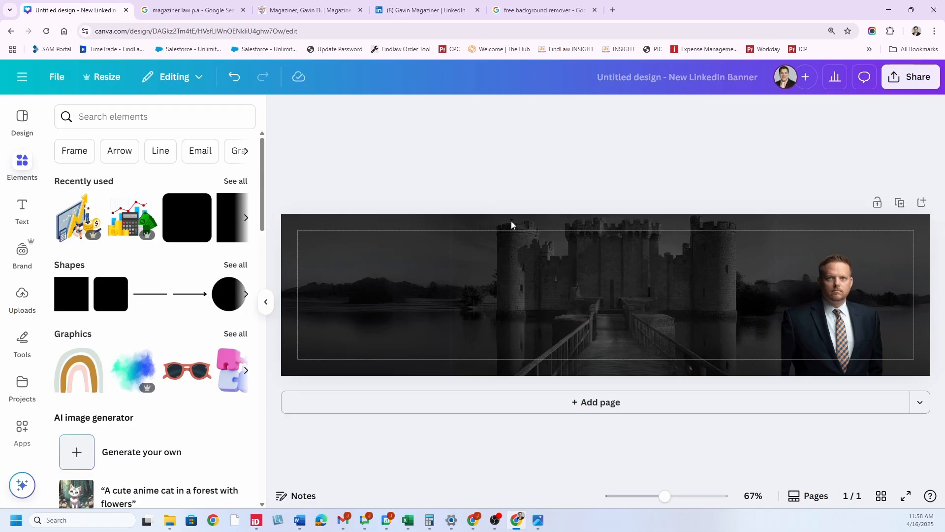
pyautogui.moveTo(562, 262); pyautogui.dragTo(562, 278)
pyautogui.click(22, 119)
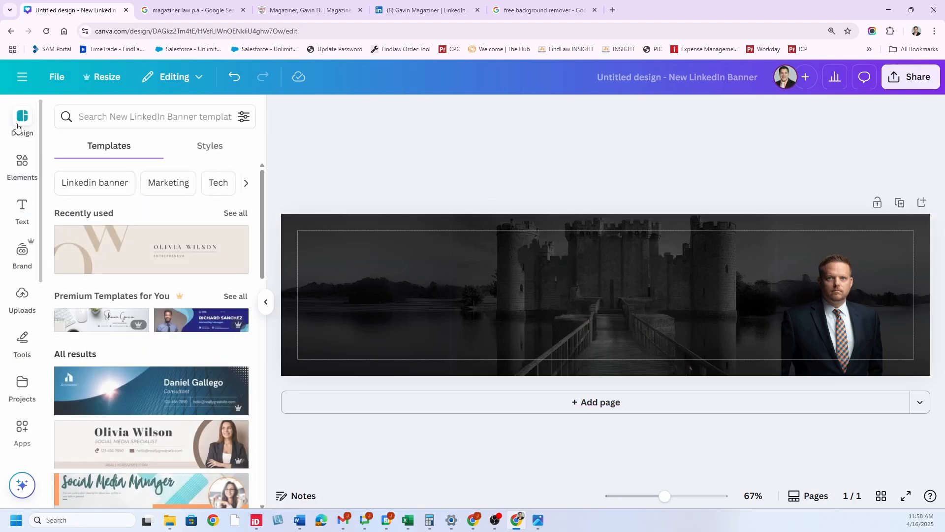
pyautogui.click(14, 174)
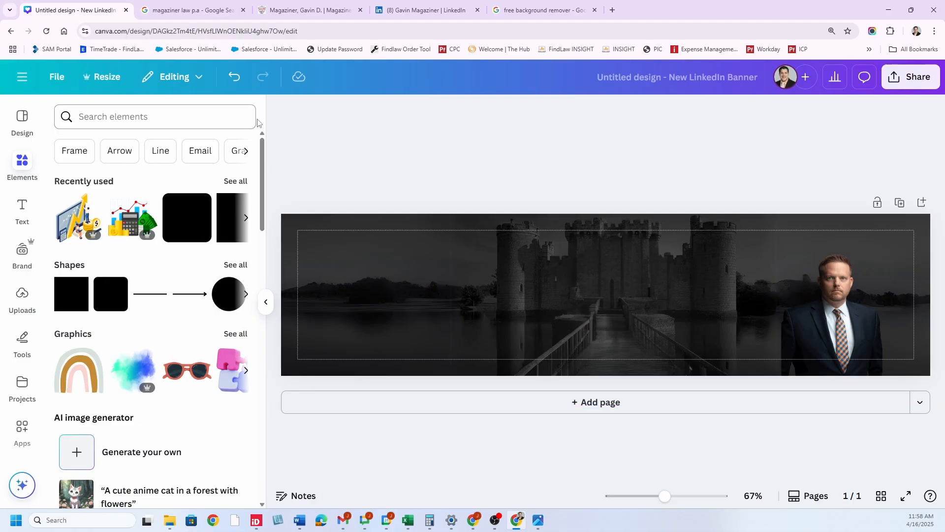
# Undo the last two changes to the castle background.
pyautogui.click(235, 78)
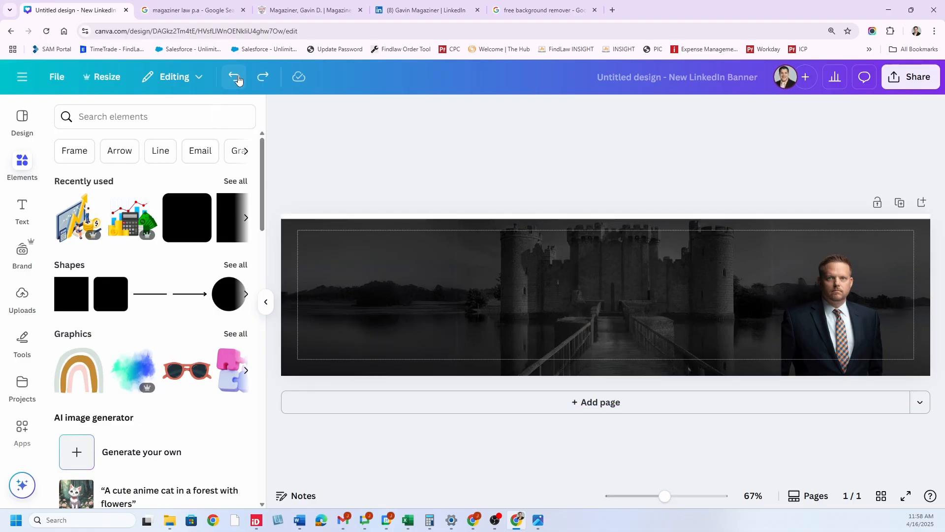
pyautogui.click(236, 78)
pyautogui.moveTo(542, 267); pyautogui.dragTo(555, 263)
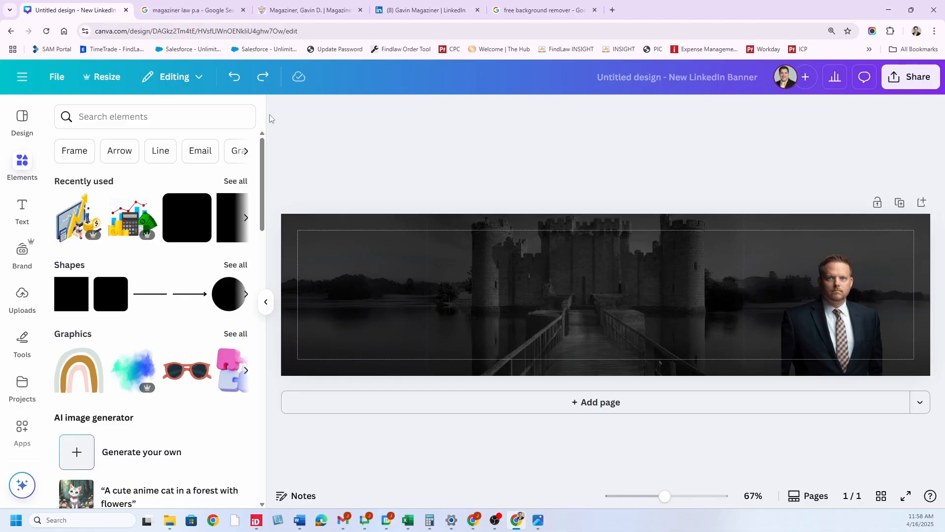
pyautogui.click(264, 303)
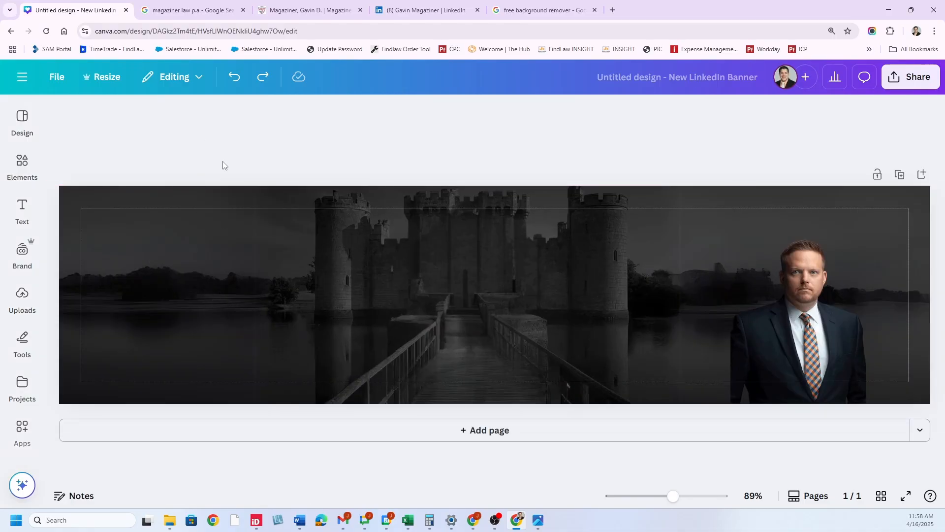
# Reposition the castle background and stretch its upper edge so it covers the full banner height with the castle near the centre.
pyautogui.click(538, 315)
pyautogui.moveTo(572, 407); pyautogui.dragTo(571, 410)
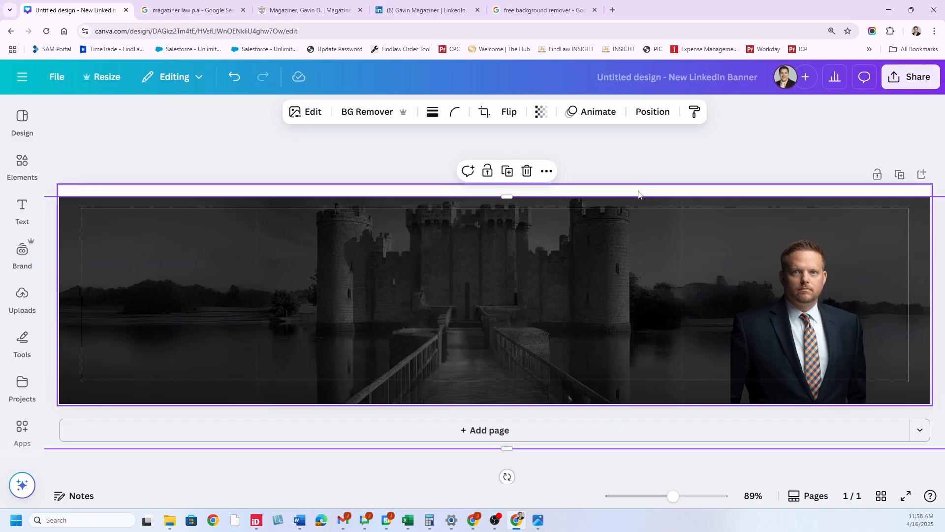
pyautogui.click(640, 192)
pyautogui.click(442, 112)
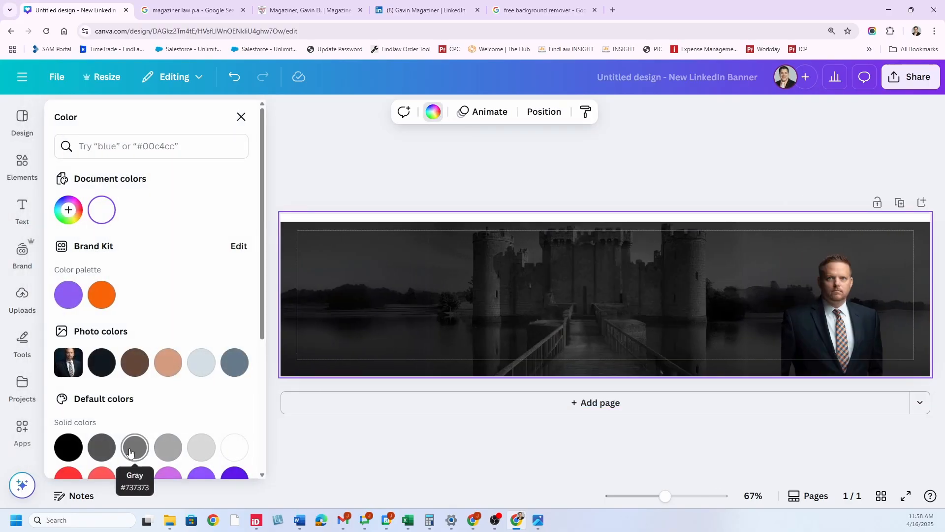
pyautogui.click(491, 292)
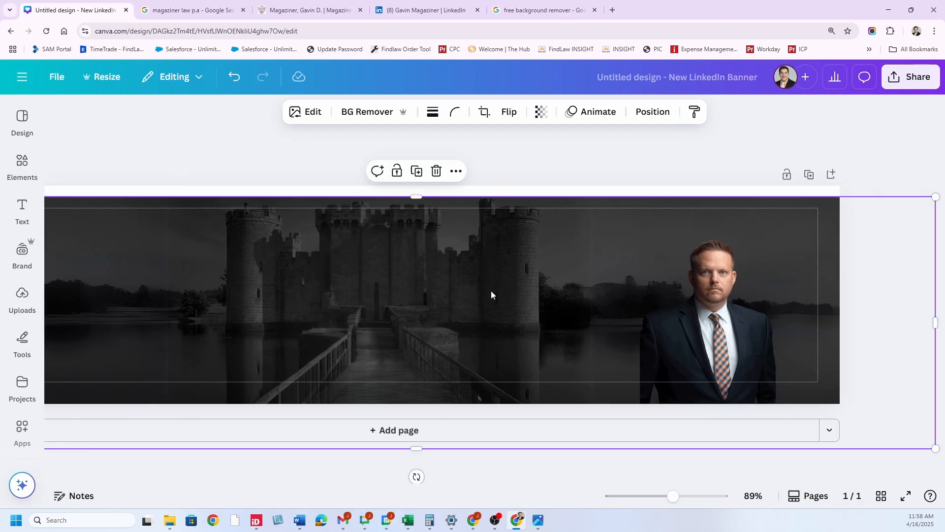
pyautogui.moveTo(467, 253)
pyautogui.mouseDown()
pyautogui.moveTo(481, 245)
pyautogui.moveTo(482, 255)
pyautogui.mouseUp()
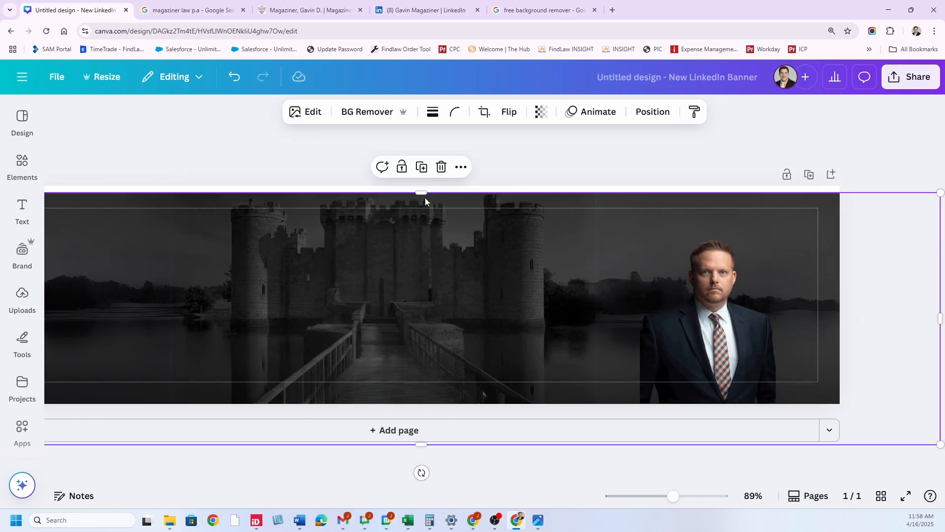
pyautogui.moveTo(423, 189); pyautogui.dragTo(423, 183)
pyautogui.click(273, 155)
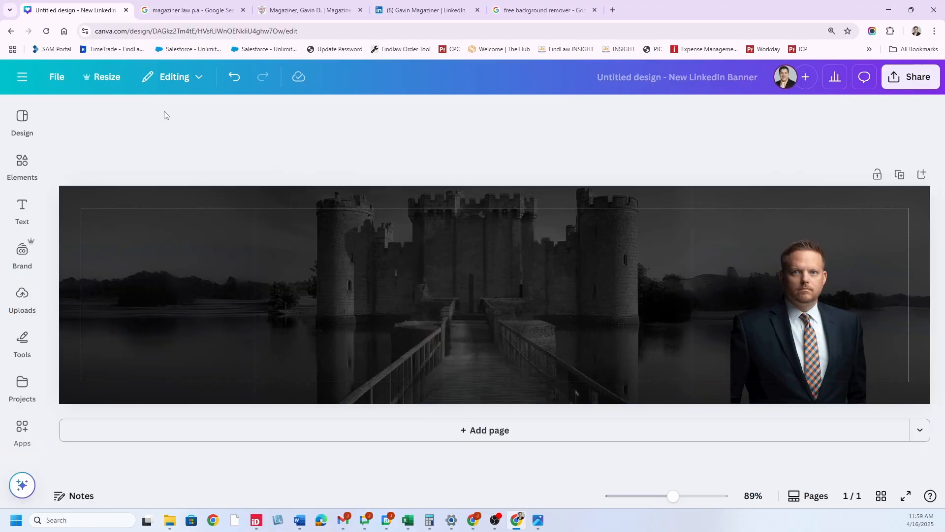
# Copy the MLPA law firm logo image from the photo viewer and paste it onto the castle banner.
pyautogui.moveTo(21, 176)
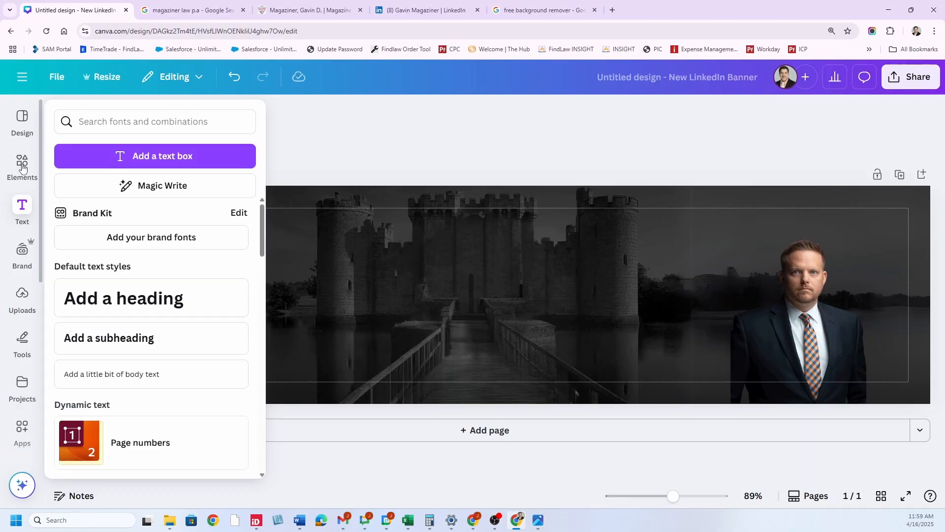
pyautogui.click(536, 520)
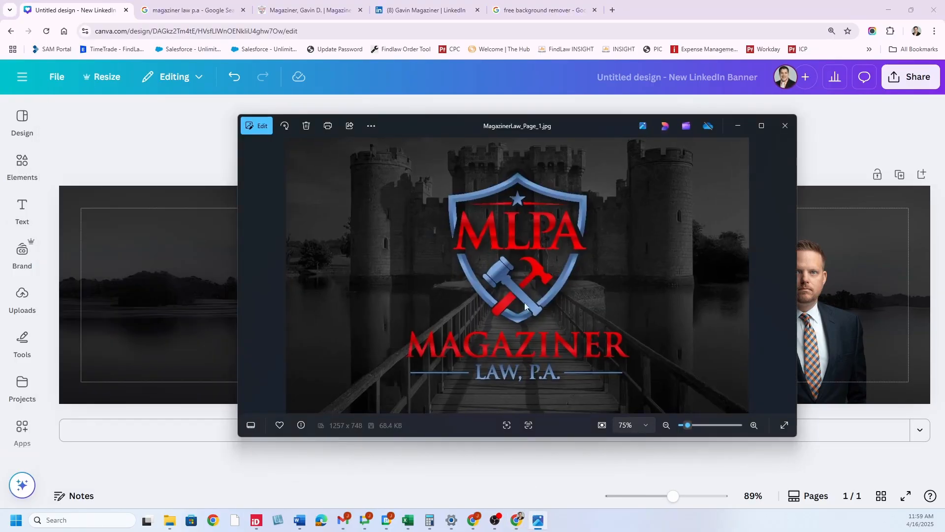
pyautogui.rightClick(523, 295)
pyautogui.click(552, 67)
pyautogui.click(734, 123)
pyautogui.click(515, 297)
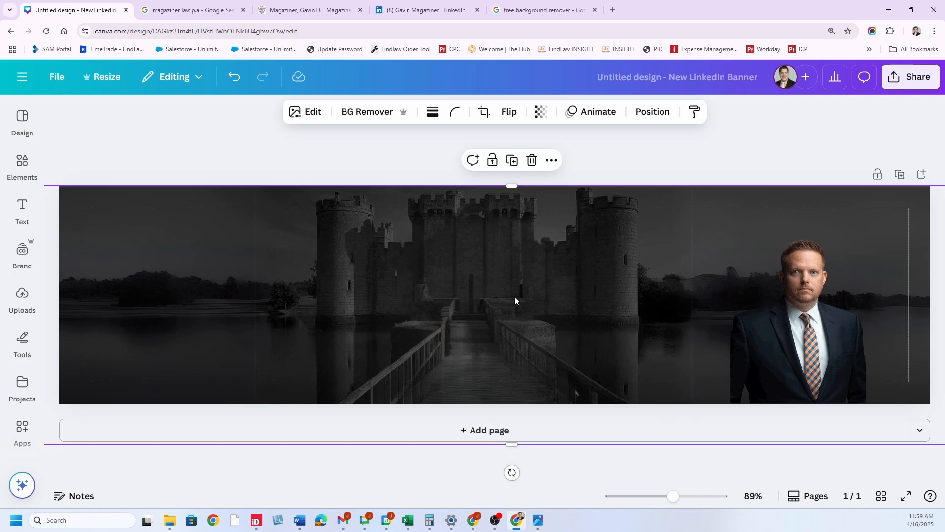
pyautogui.hotkey('ctrl', 'v')
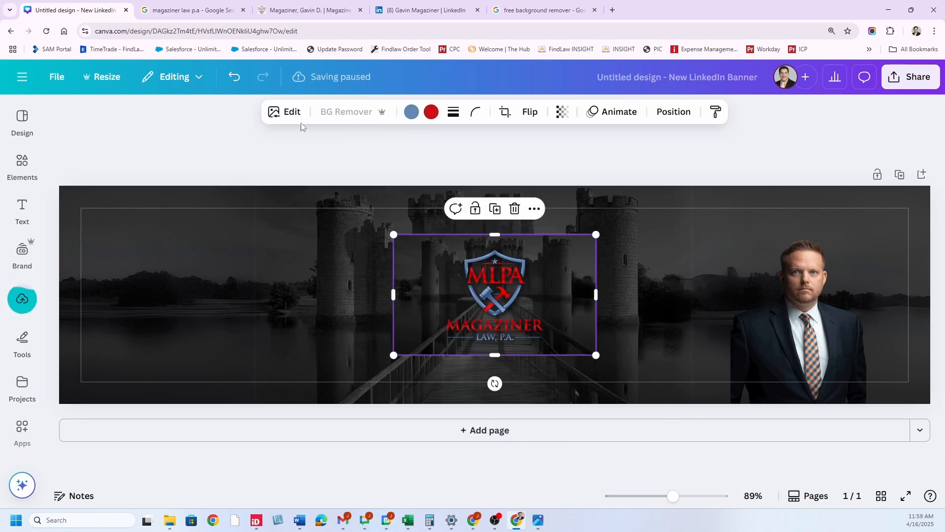
# Remove the background from the pasted logo image, then enlarge it and keep it centred on the banner.
pyautogui.click(344, 119)
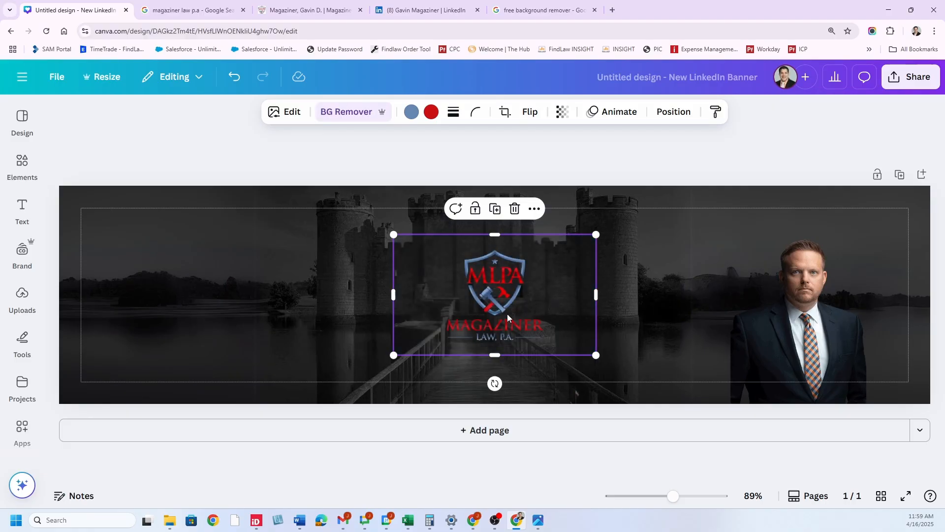
pyautogui.moveTo(497, 309); pyautogui.dragTo(507, 325)
pyautogui.moveTo(403, 252); pyautogui.dragTo(323, 229)
pyautogui.moveTo(455, 285); pyautogui.dragTo(489, 289)
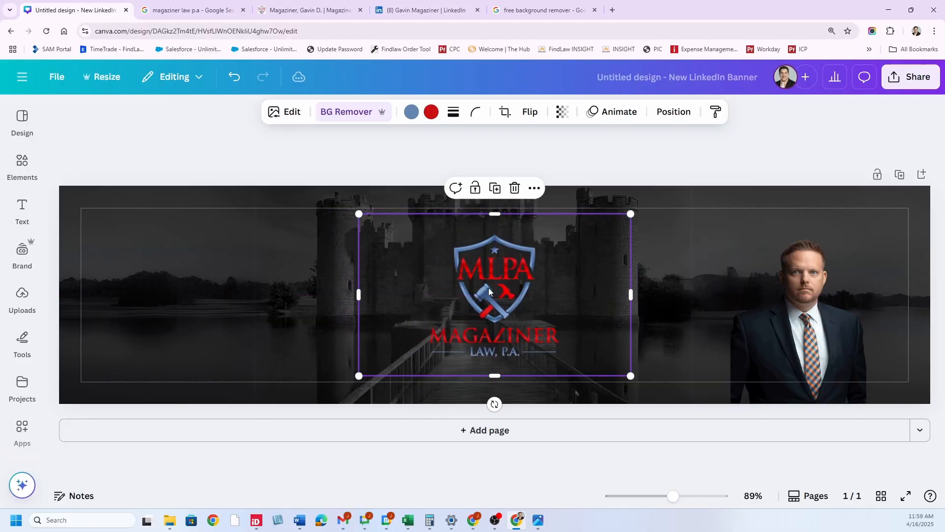
pyautogui.click(619, 170)
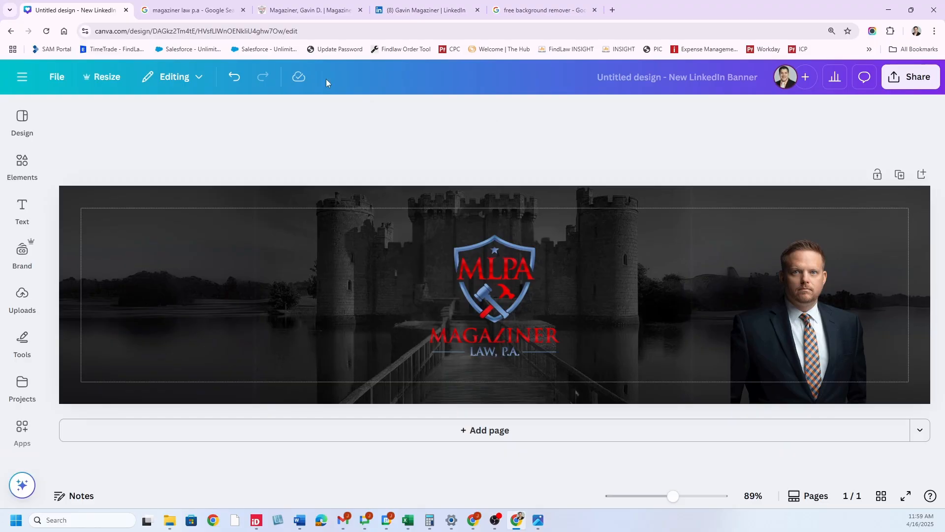
# Open the Construction Law practice area page on the firm's website and copy "Construction Law" from its heading.
pyautogui.click(287, 2)
pyautogui.scroll(5, 471, 295)
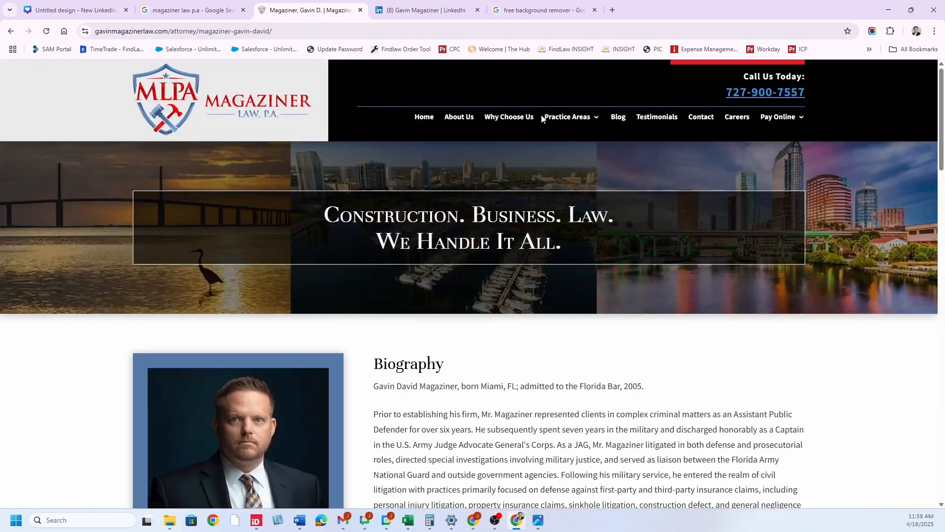
pyautogui.moveTo(575, 117)
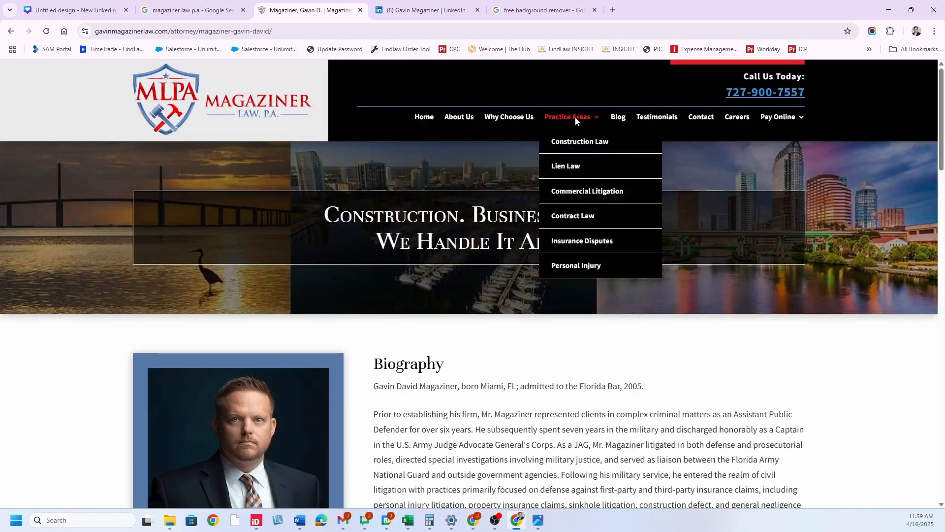
pyautogui.click(576, 145)
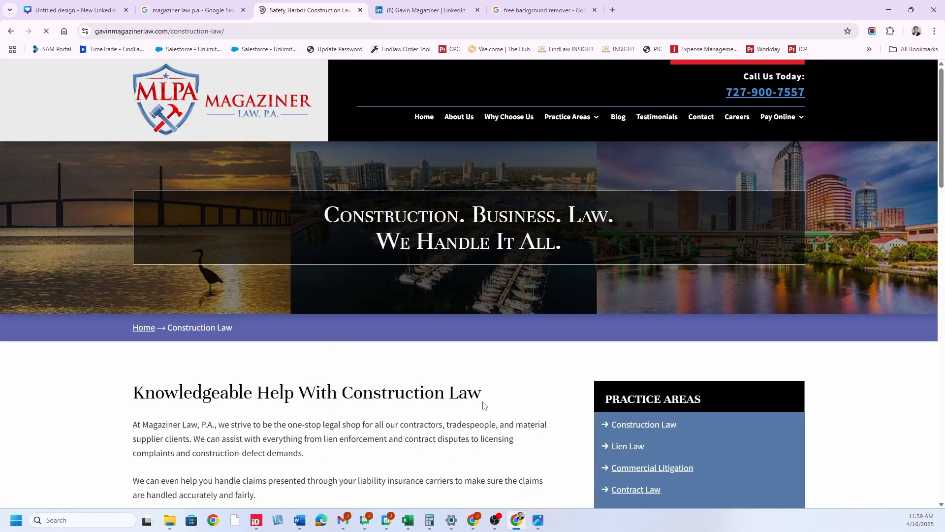
pyautogui.moveTo(484, 403); pyautogui.dragTo(343, 393)
pyautogui.rightClick(345, 385)
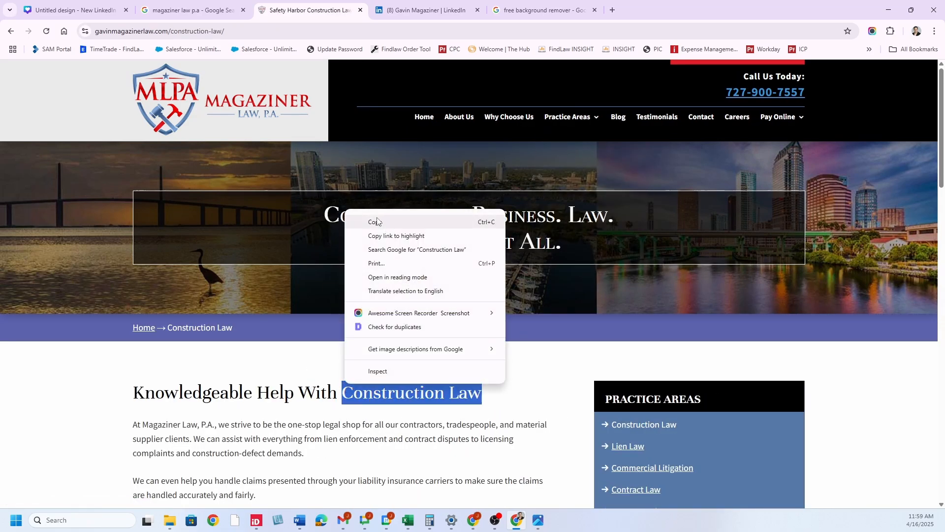
pyautogui.click(377, 221)
# Return to the banner design and add a text box containing the copied text "Construction Law".
pyautogui.click(74, 10)
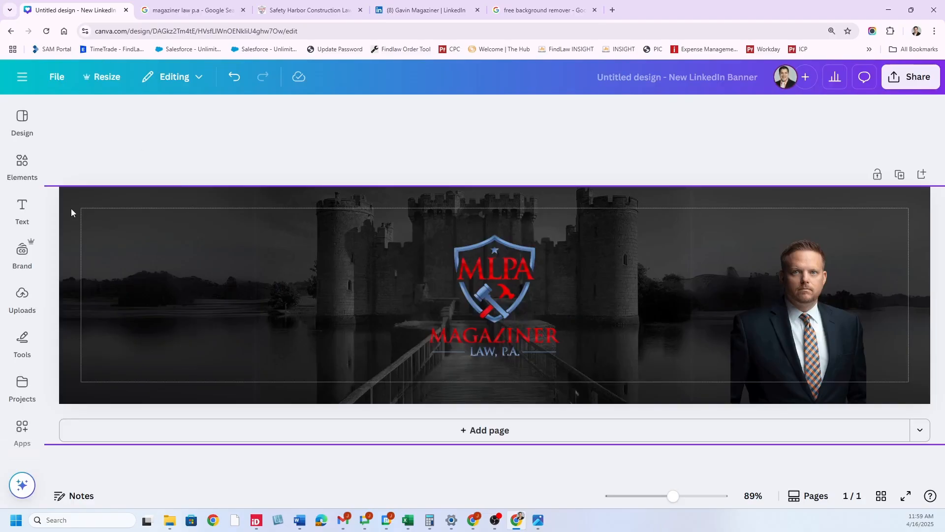
pyautogui.click(22, 211)
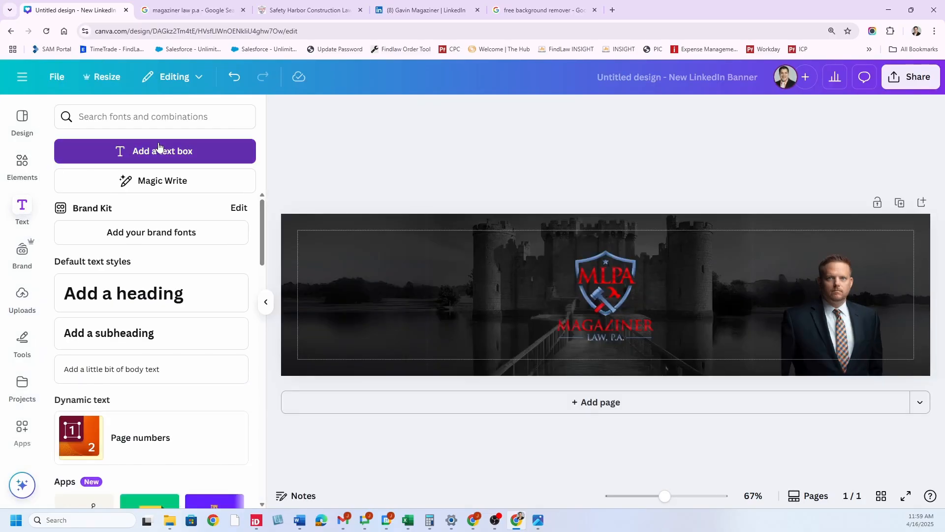
pyautogui.click(158, 149)
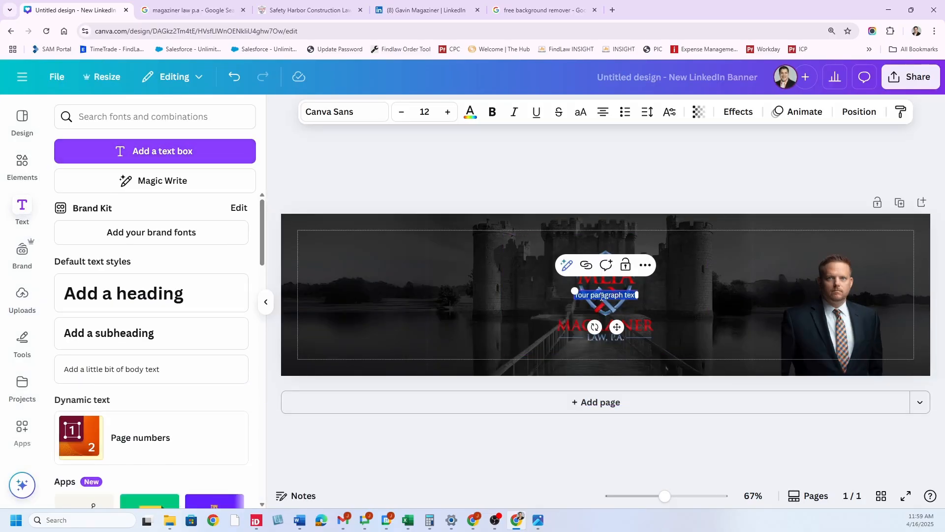
pyautogui.hotkey('ctrl', 'v')
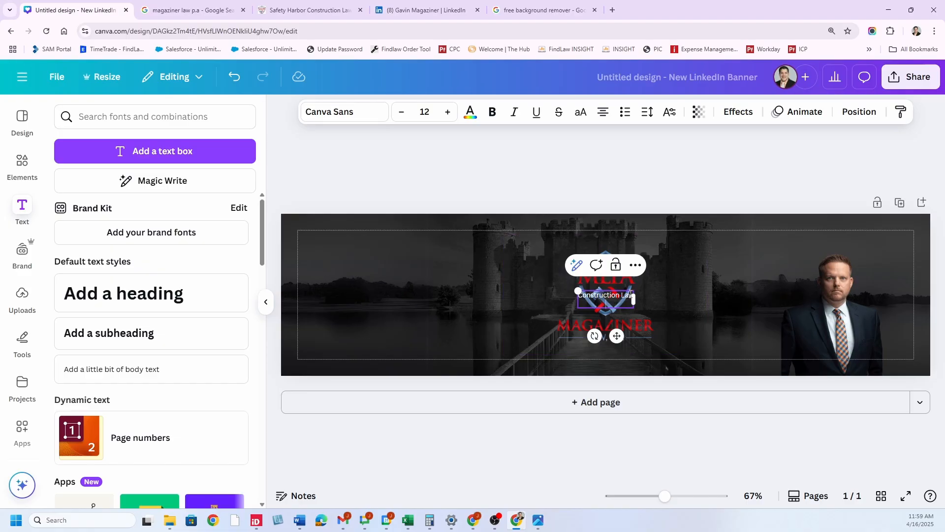
# Make the "Construction Law" text bold and increase its font size to 22.
pyautogui.tripleClick(623, 298)
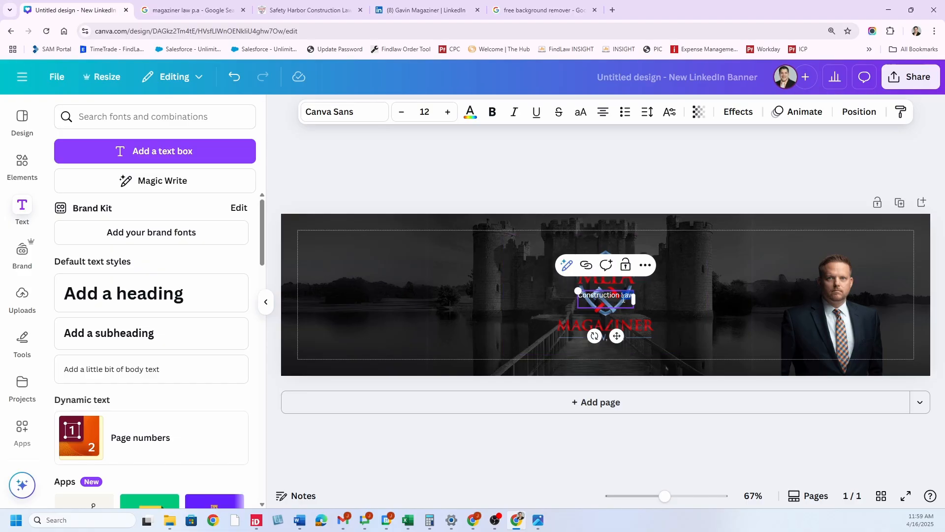
pyautogui.click(492, 112)
pyautogui.click(448, 112)
pyautogui.click(448, 112)
pyautogui.click(448, 112)
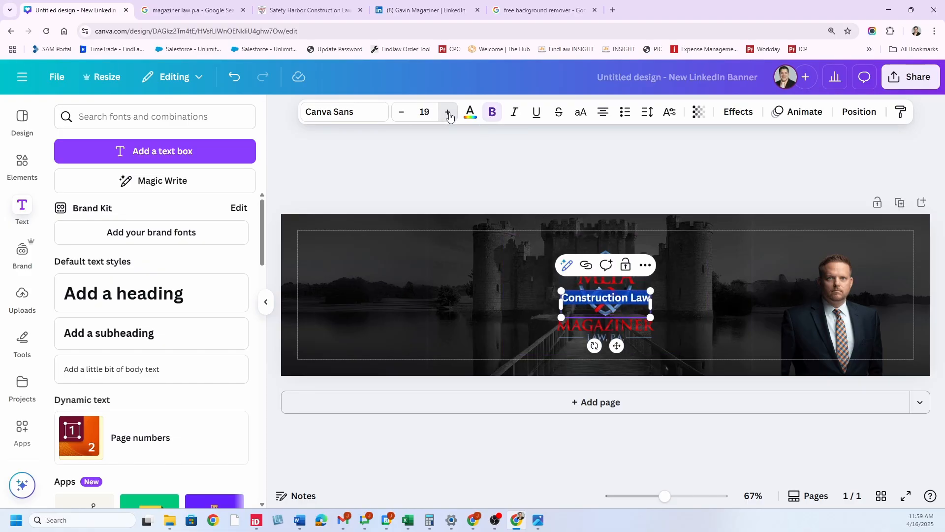
pyautogui.click(449, 112)
pyautogui.click(524, 371)
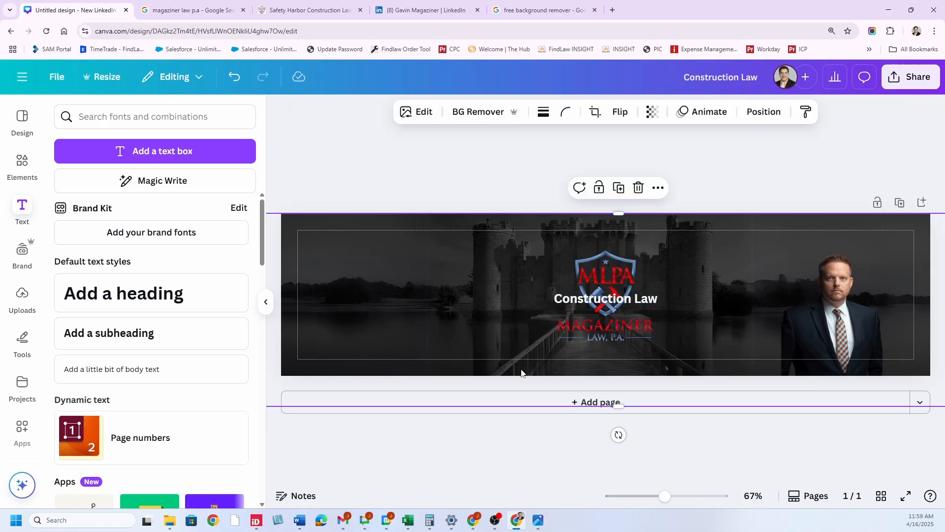
# Move the "Construction Law" text directly above the firm logo, keeping it horizontally centred on the banner.
pyautogui.click(594, 309)
pyautogui.moveTo(594, 310); pyautogui.dragTo(595, 254)
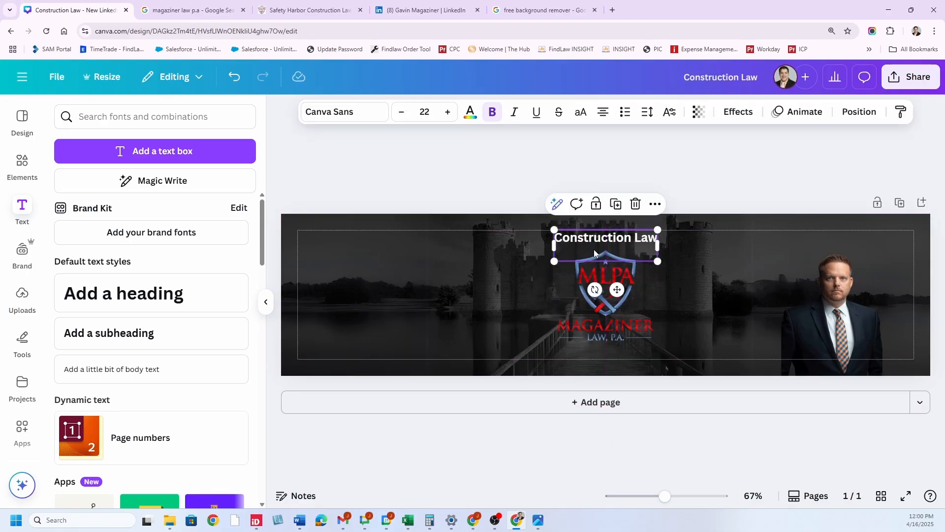
pyautogui.click(493, 291)
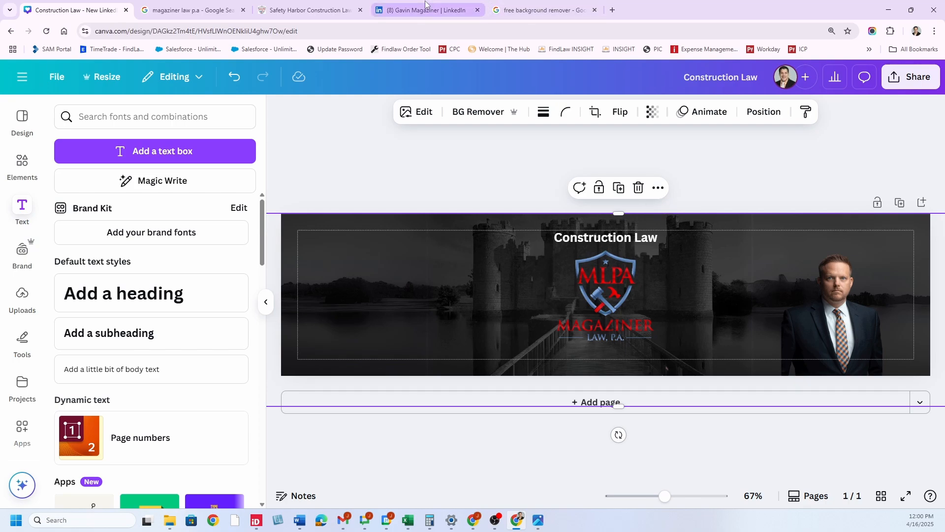
# Open the Lien Law practice area page on the firm's website and copy "Lien" from its heading.
pyautogui.click(286, 6)
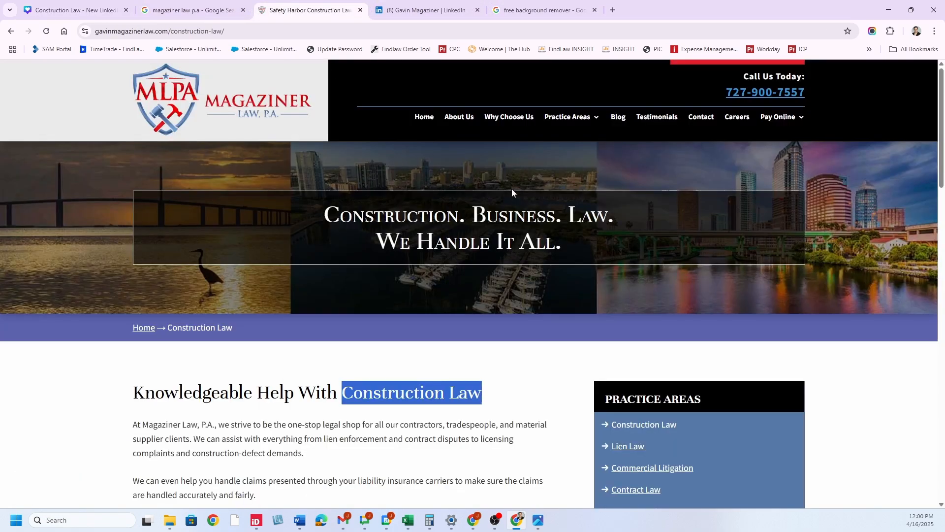
pyautogui.moveTo(589, 116)
pyautogui.click(582, 170)
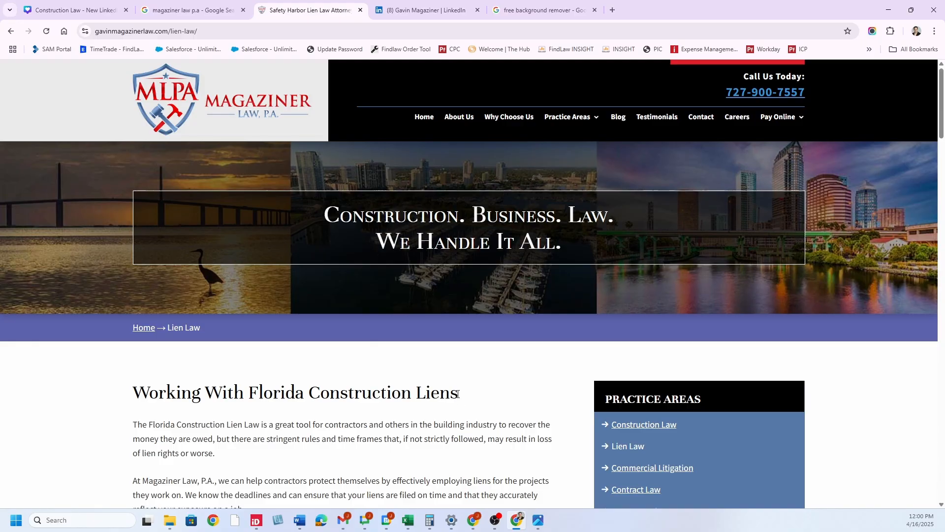
pyautogui.moveTo(419, 393); pyautogui.dragTo(448, 388)
pyautogui.rightClick(448, 387)
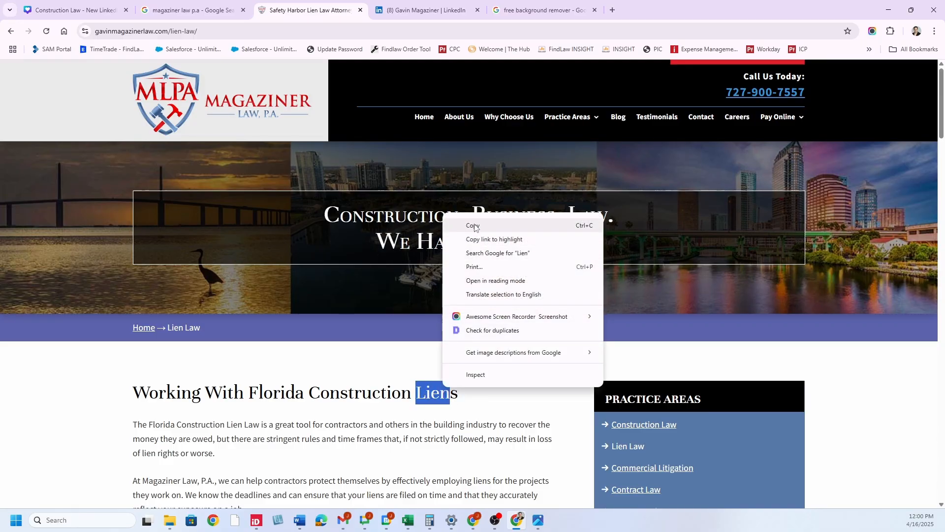
pyautogui.click(573, 118)
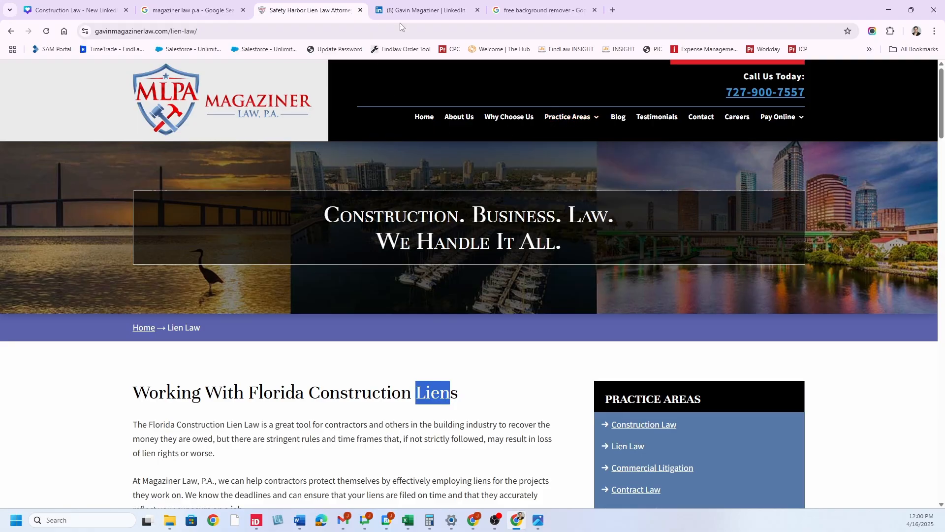
# Return to the banner design, duplicate the "Construction Law" text and replace the copy's wording with "Lien Law".
pyautogui.click(74, 10)
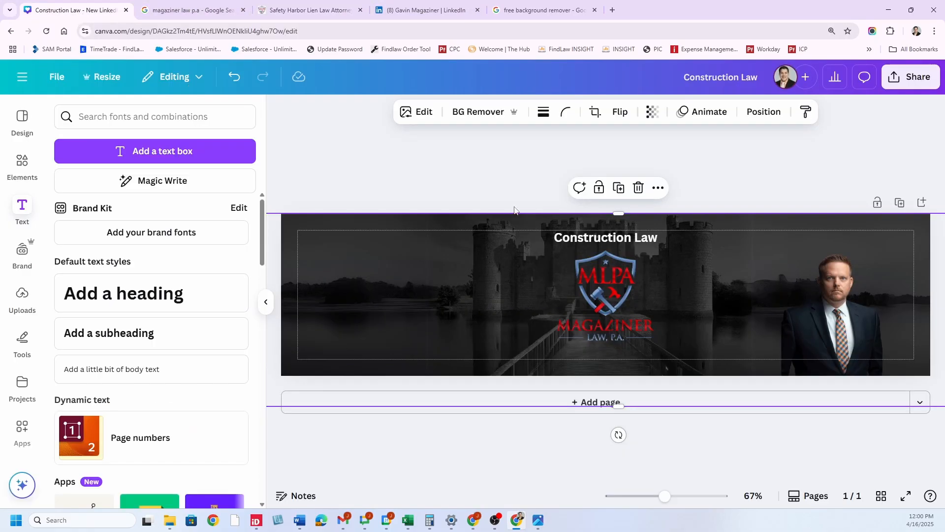
pyautogui.click(635, 240)
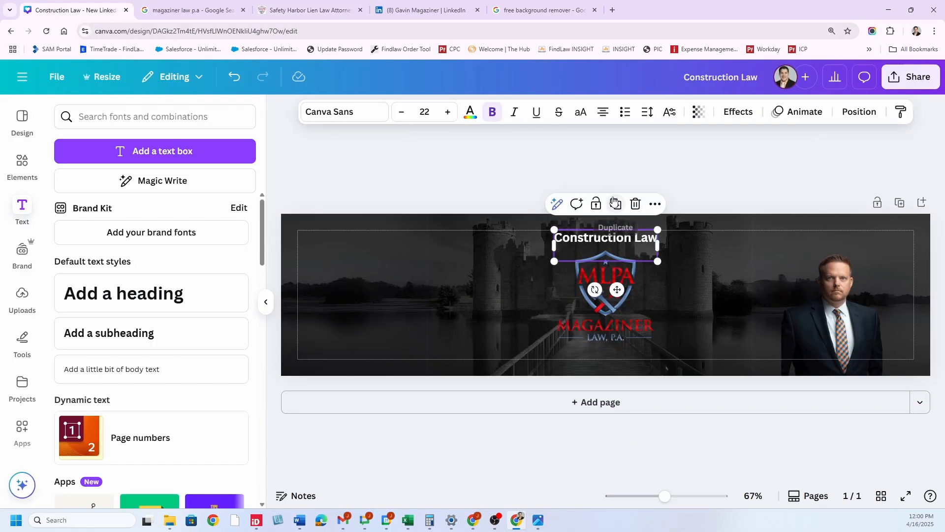
pyautogui.hotkey('ctrl', 'd')
pyautogui.doubleClick(632, 245)
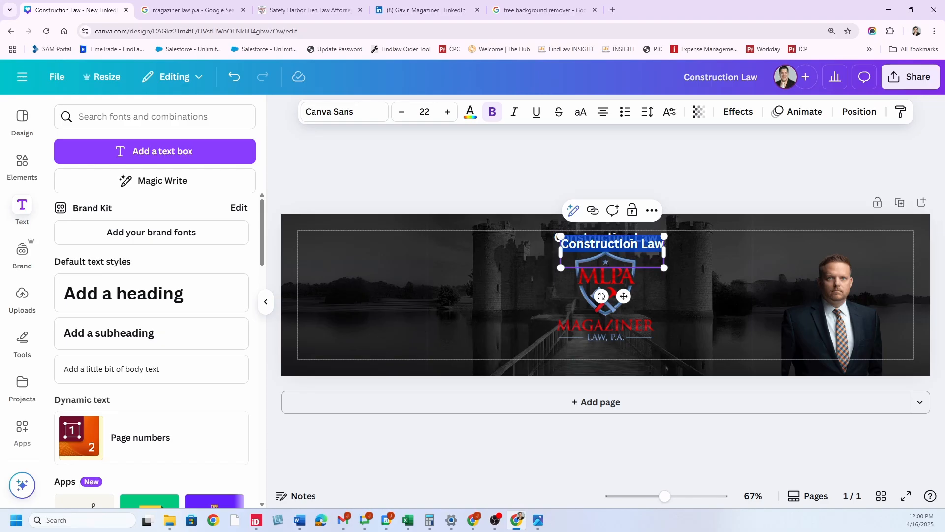
pyautogui.write('Lien L')
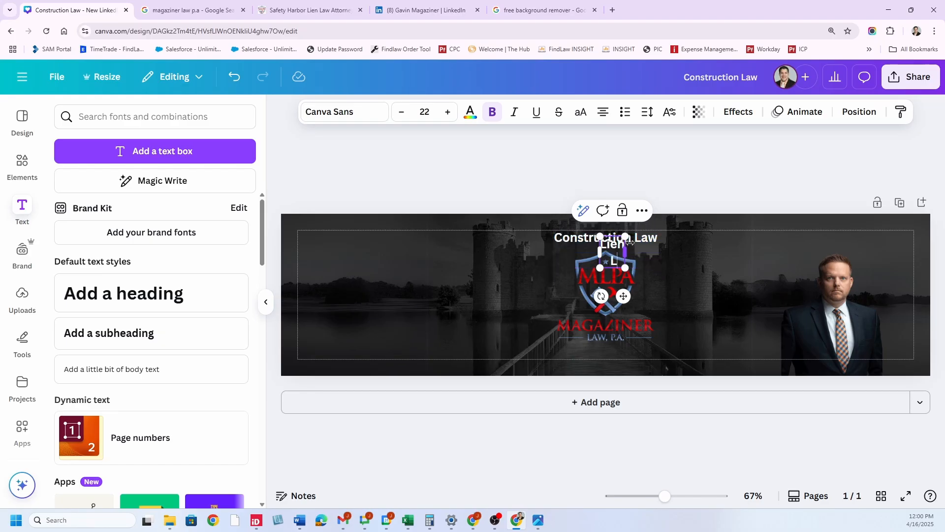
pyautogui.write('aw')
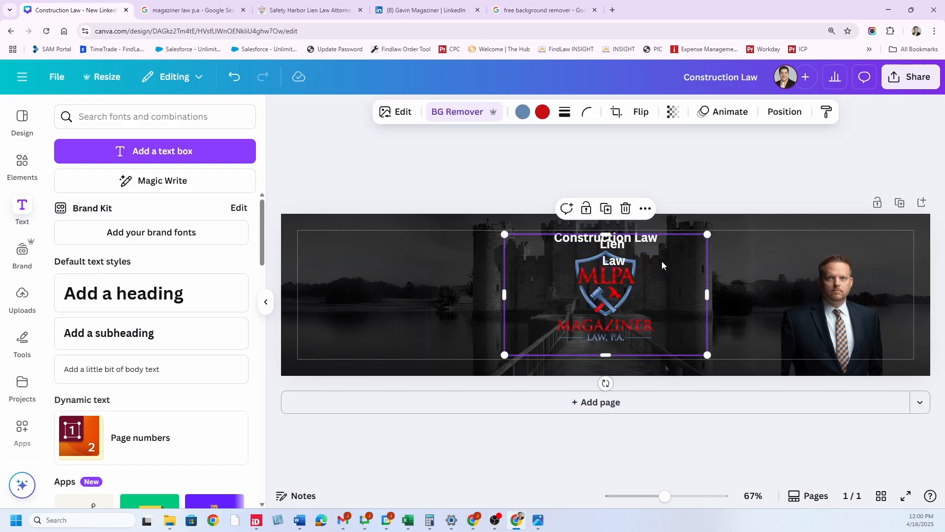
# Widen the "Lien Law" text box, put its words on one line and align it to the right of "Construction Law".
pyautogui.click(620, 257)
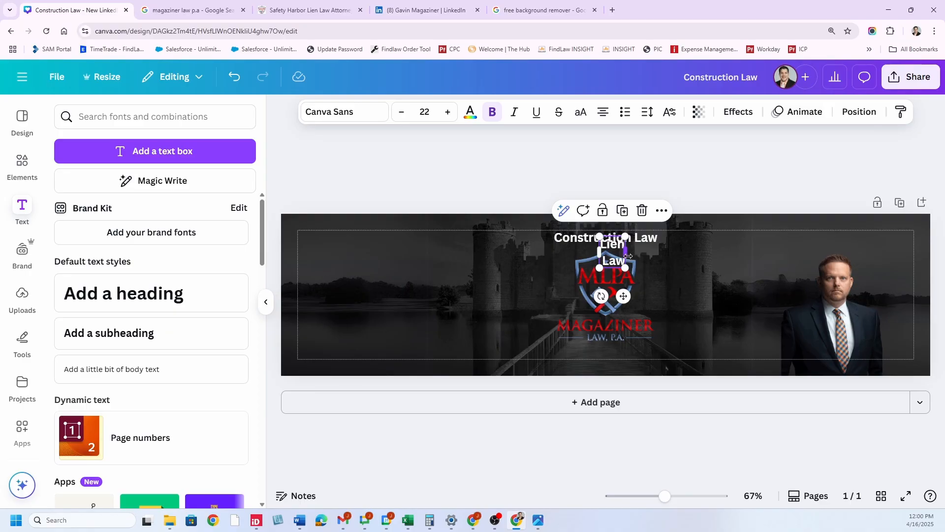
pyautogui.moveTo(628, 256); pyautogui.dragTo(694, 251)
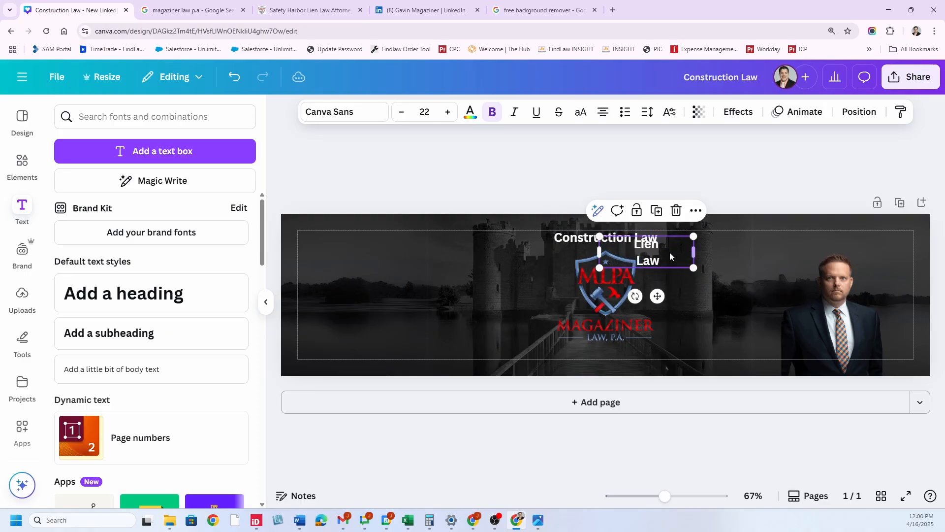
pyautogui.click(638, 259)
pyautogui.press('BackSpace')
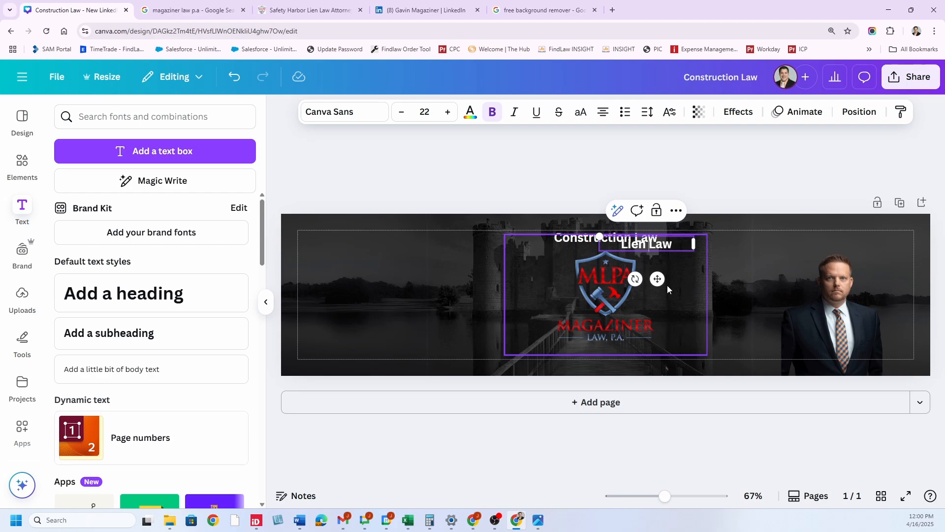
pyautogui.moveTo(657, 279); pyautogui.dragTo(732, 277)
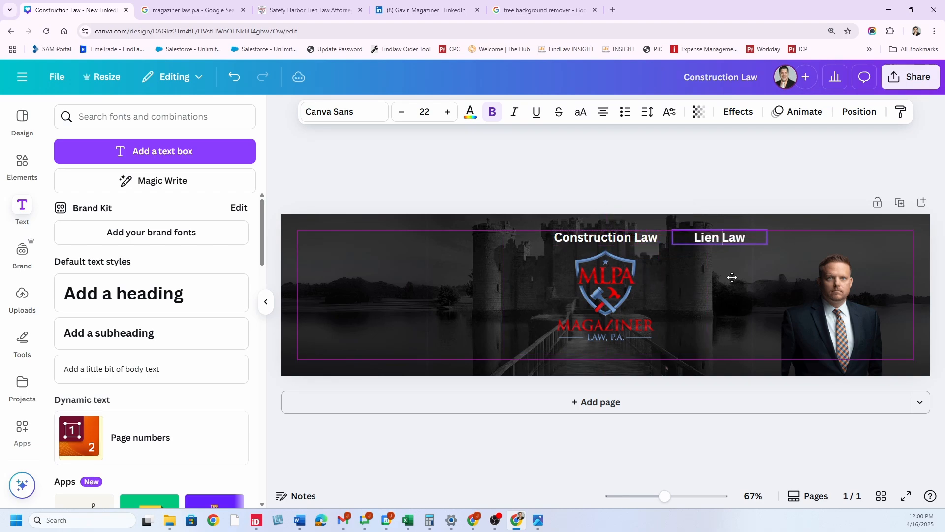
pyautogui.click(501, 148)
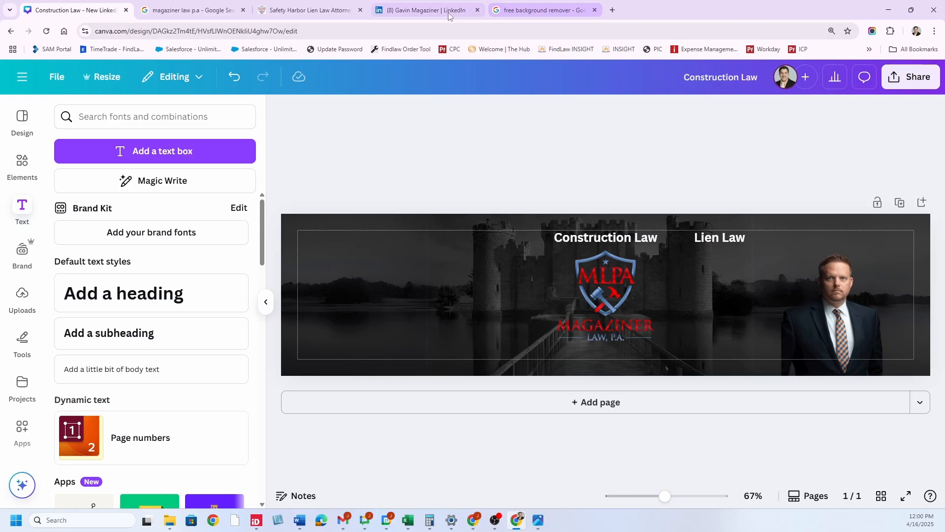
# Open the Commercial Litigation page on the firm's website and copy its heading "Commercial Litigation".
pyautogui.click(427, 9)
pyautogui.click(316, 10)
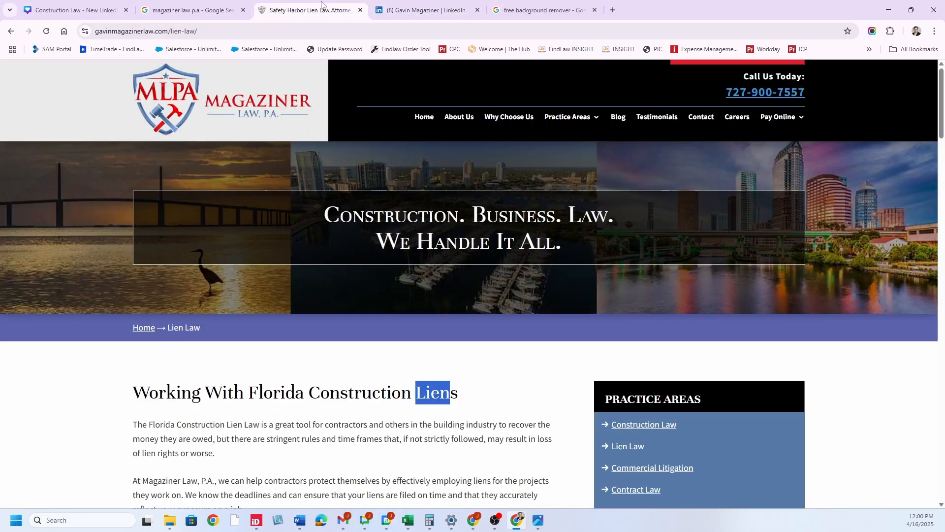
pyautogui.moveTo(570, 117)
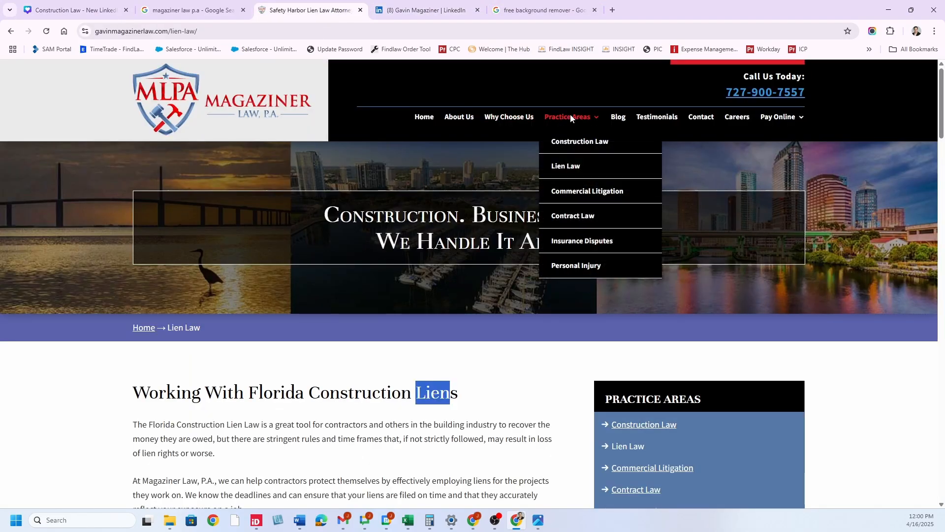
pyautogui.click(573, 193)
pyautogui.moveTo(312, 396); pyautogui.dragTo(134, 393)
pyautogui.rightClick(136, 392)
pyautogui.click(180, 225)
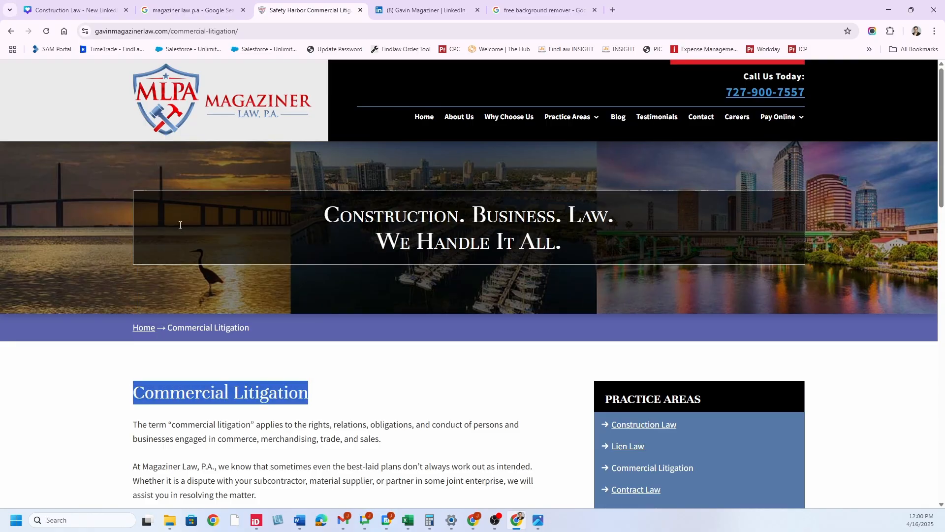
# Return to the banner design, duplicate the "Construction Law" text and place the copy to the left of the original.
pyautogui.click(77, 10)
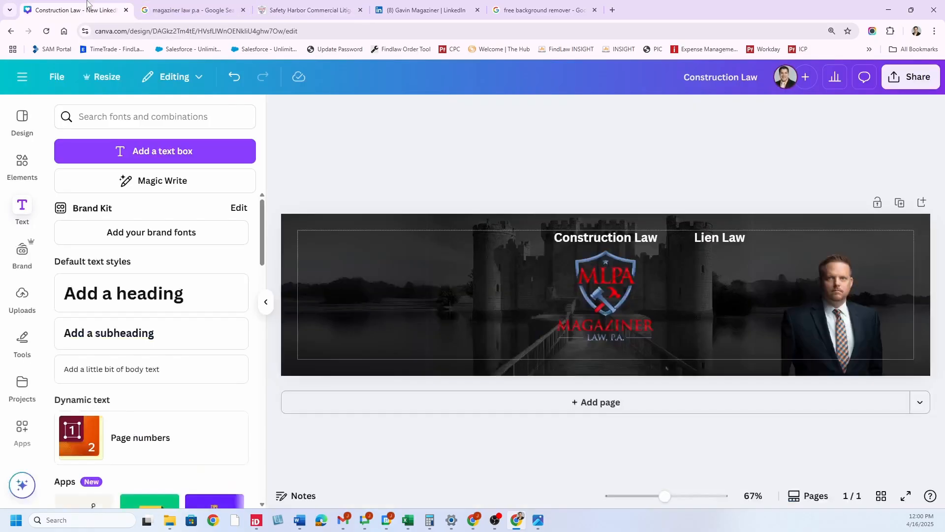
pyautogui.click(625, 237)
pyautogui.click(616, 203)
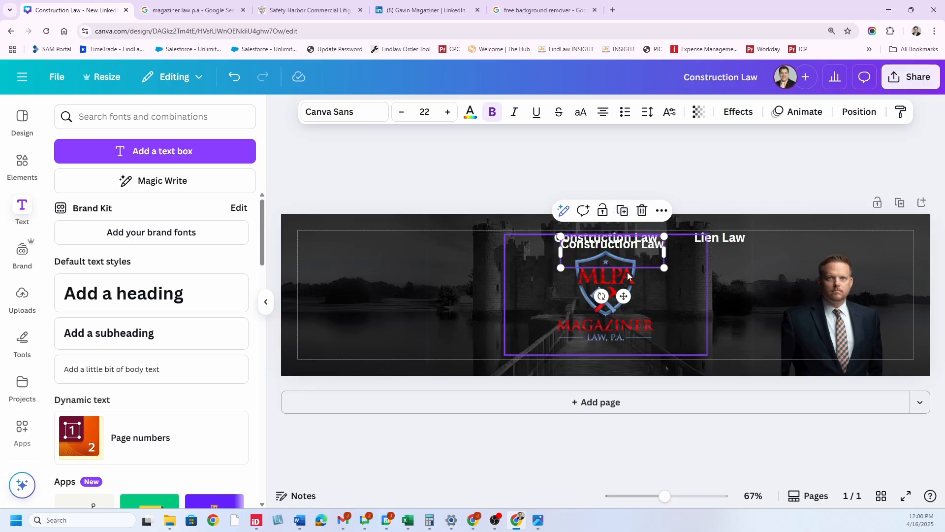
pyautogui.moveTo(625, 296); pyautogui.dragTo(481, 287)
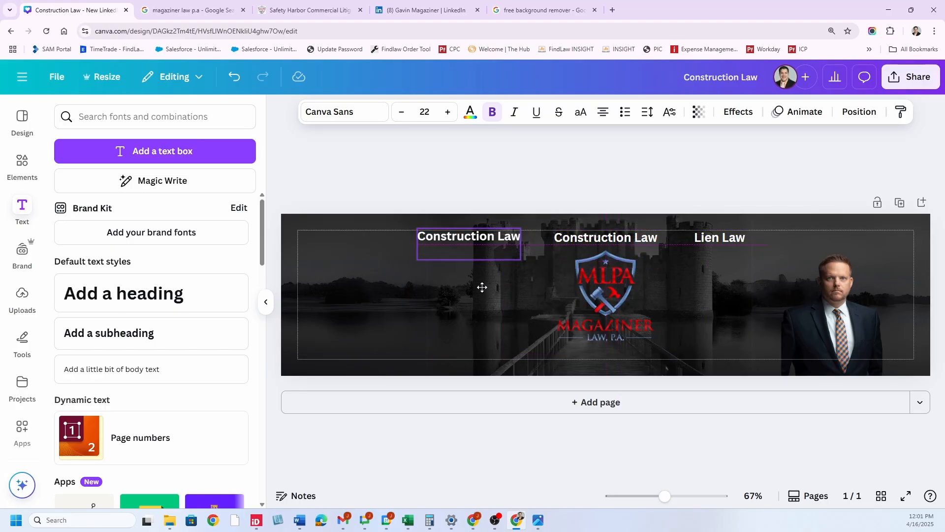
# Replace the left copy's wording with "Commercial Litigation" and shift it slightly further left.
pyautogui.doubleClick(481, 237)
pyautogui.write('Commercial Litigation')
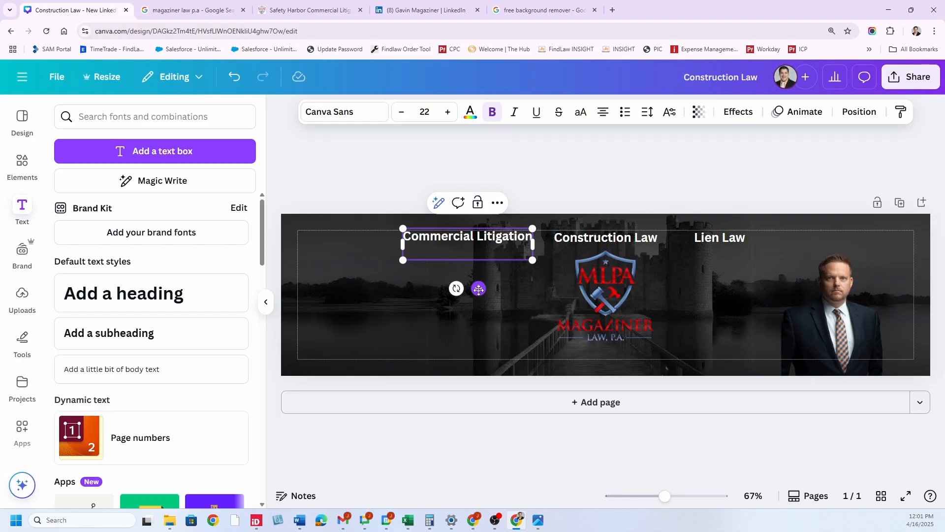
pyautogui.moveTo(478, 289); pyautogui.dragTo(470, 291)
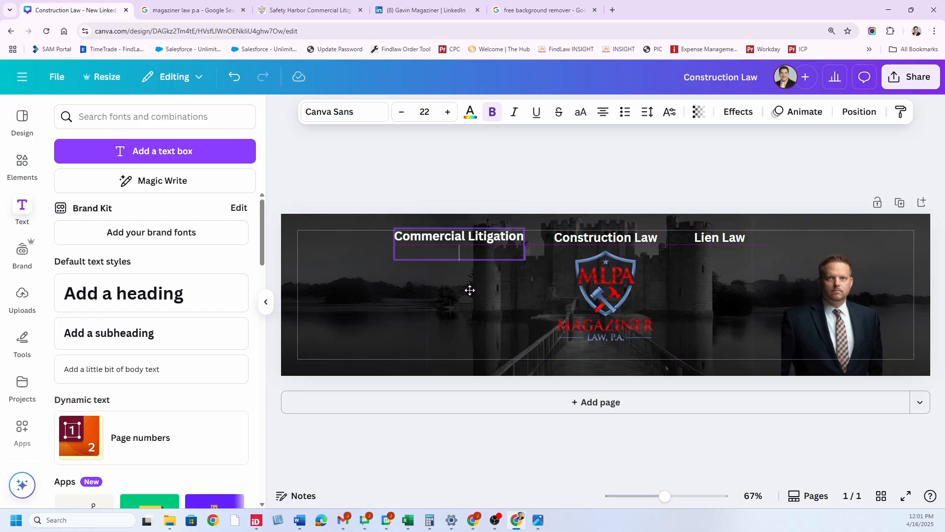
pyautogui.click(668, 164)
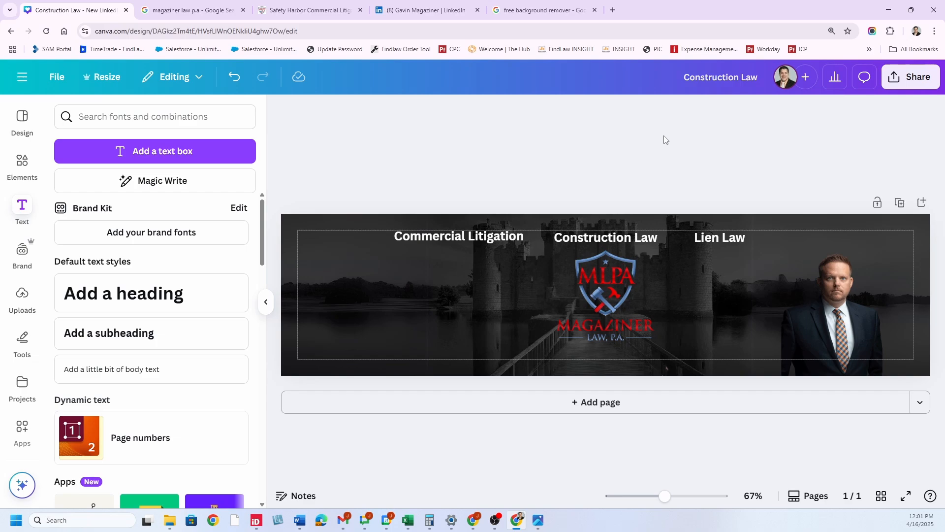
# Open the Contract Law page on the firm's website and copy "Contract Law" from the breadcrumb.
pyautogui.click(325, 5)
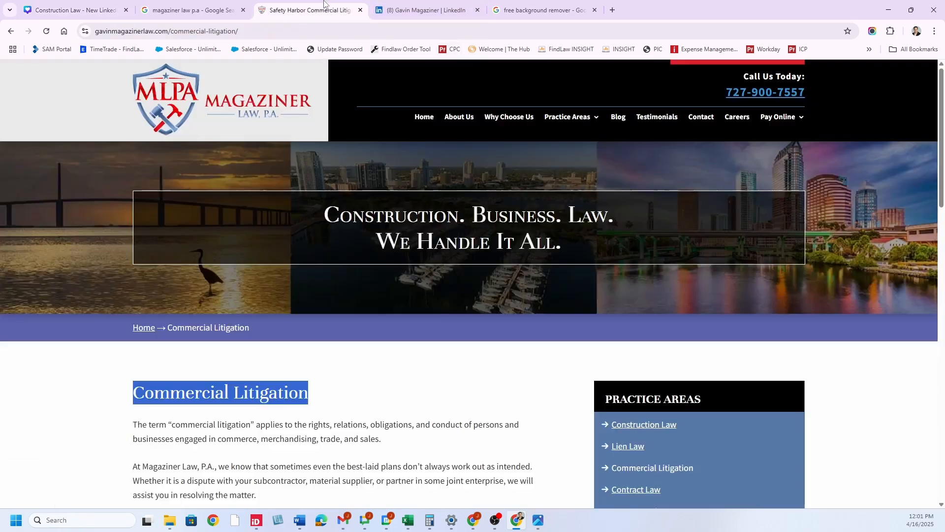
pyautogui.moveTo(566, 117)
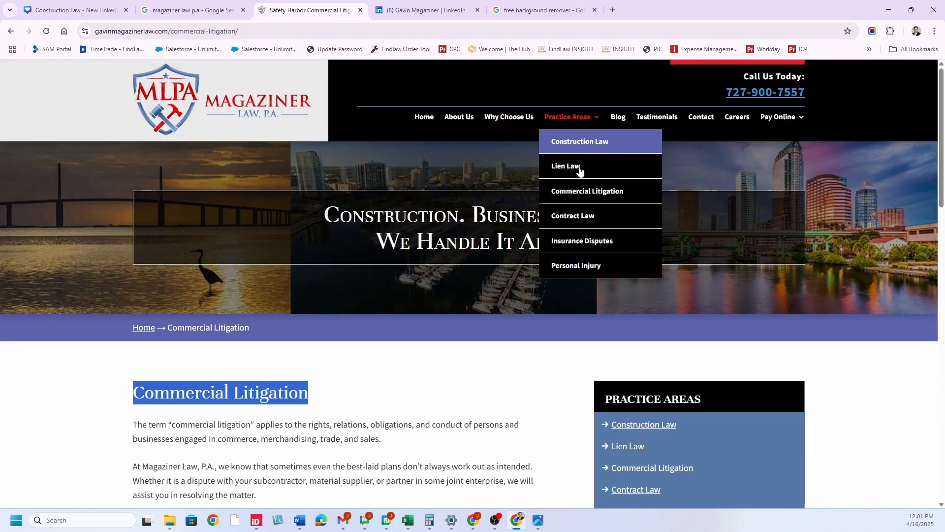
pyautogui.click(577, 219)
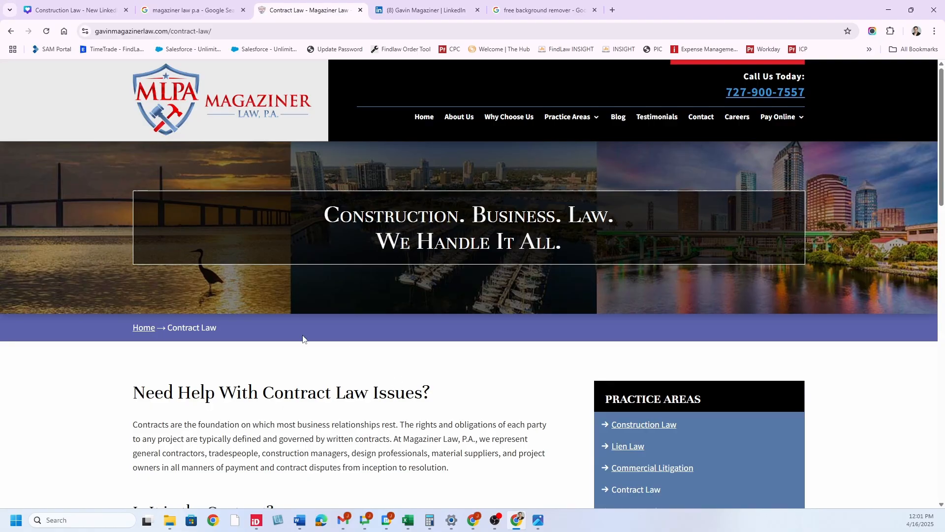
pyautogui.moveTo(235, 333); pyautogui.dragTo(171, 326)
pyautogui.rightClick(169, 321)
pyautogui.click(151, 360)
pyautogui.rightClick(175, 331)
pyautogui.click(217, 327)
pyautogui.rightClick(171, 326)
pyautogui.click(197, 338)
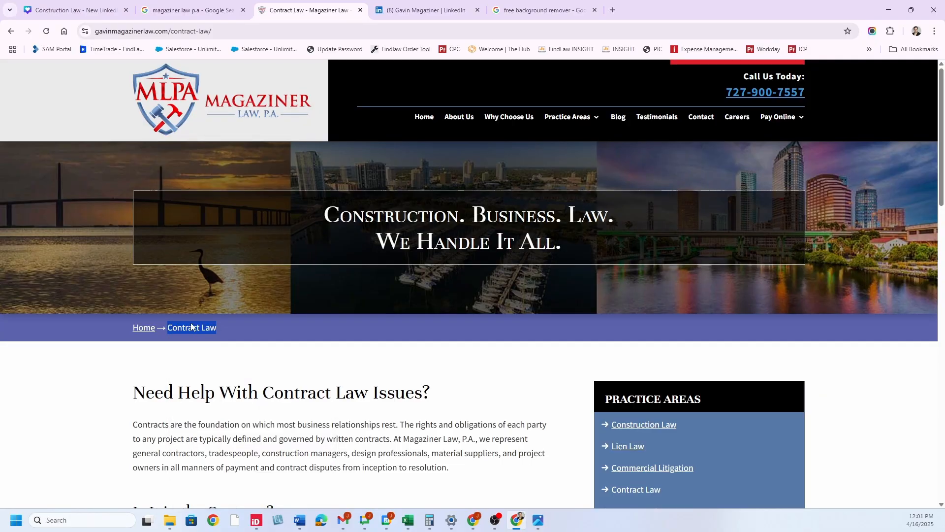
# Return to the banner design, duplicate the "Commercial Litigation" text and replace the copy's wording with the copied "Contract Law".
pyautogui.click(73, 10)
pyautogui.click(485, 235)
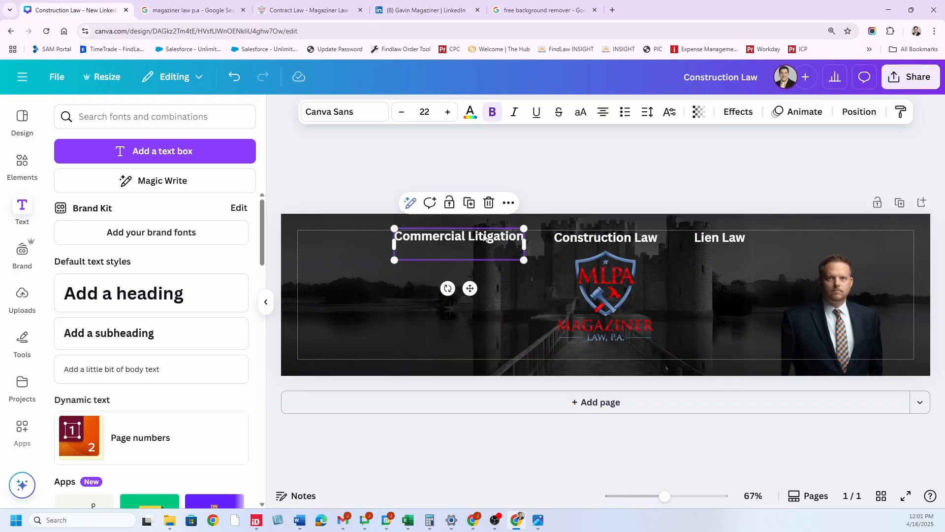
pyautogui.click(471, 203)
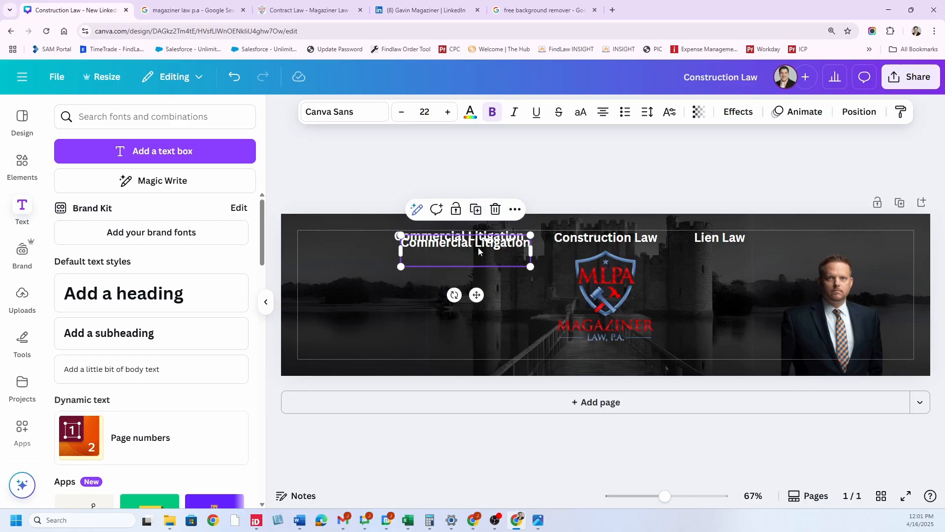
pyautogui.click(478, 247)
pyautogui.doubleClick(478, 243)
pyautogui.hotkey('ctrl', 'a')
pyautogui.hotkey('ctrl', 'v')
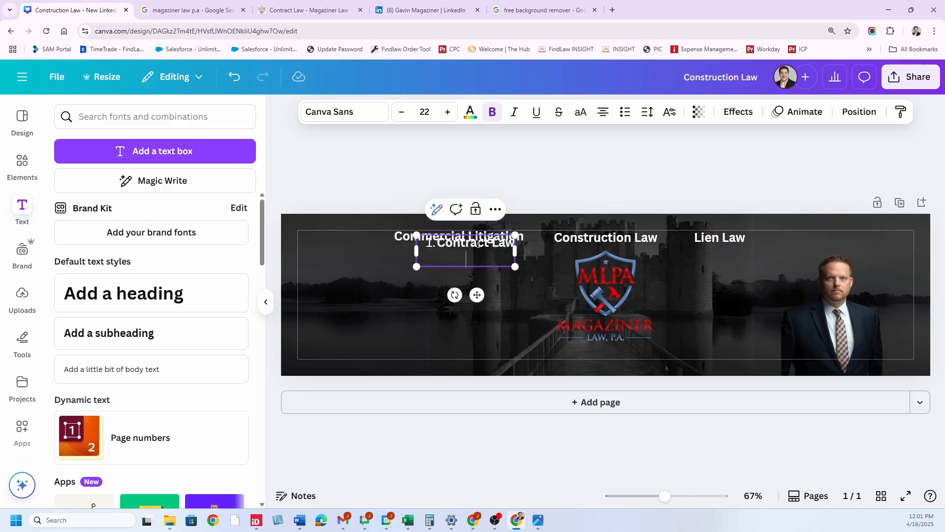
# Remove the list numbering from the "Contract Law" text and move it above the attorney's portrait, in line with the other practice area labels.
pyautogui.click(439, 245)
pyautogui.press('BackSpace')
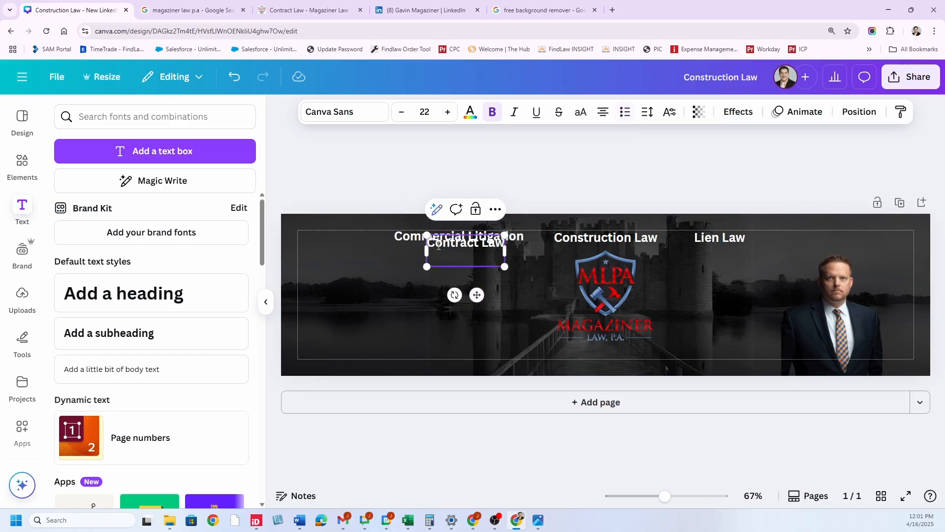
pyautogui.click(464, 341)
pyautogui.click(491, 247)
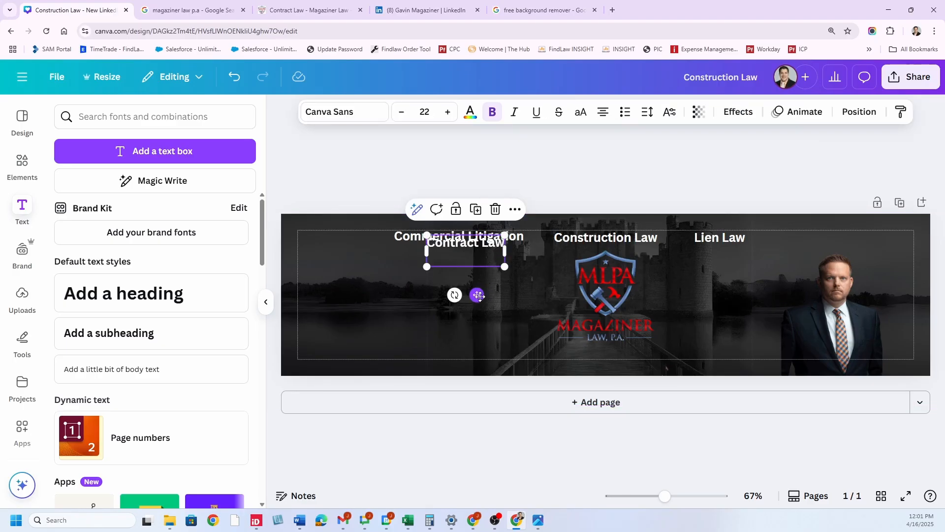
pyautogui.moveTo(479, 295); pyautogui.dragTo(840, 292)
pyautogui.click(545, 158)
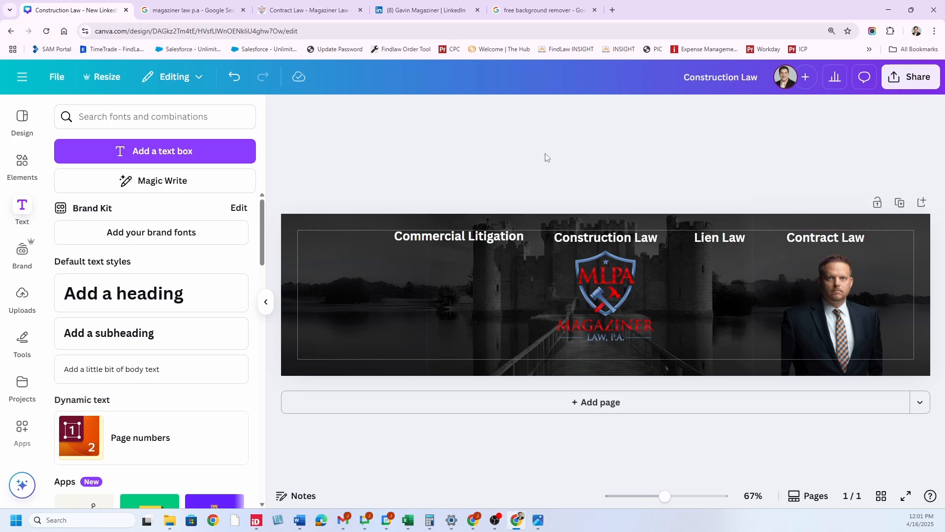
# Enlarge the firm's logo slightly and reposition it centred beneath the "Construction Law" label.
pyautogui.click(550, 274)
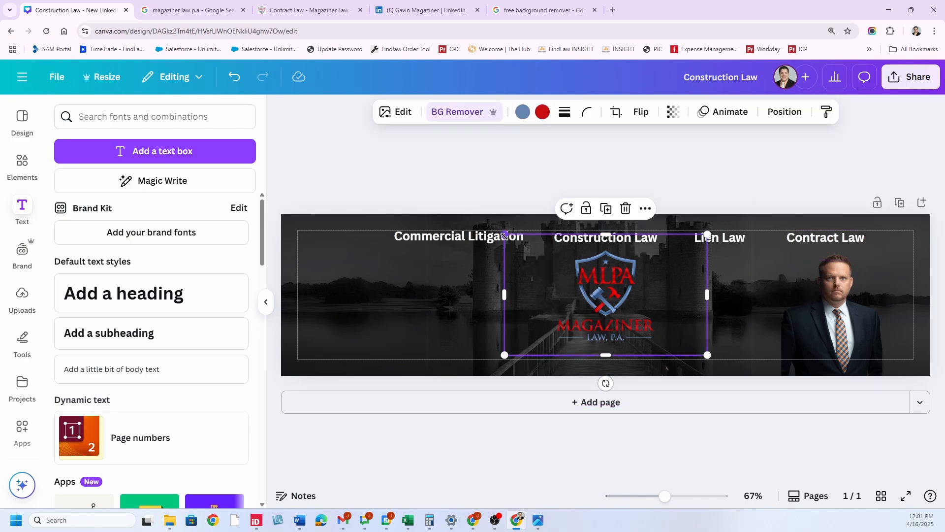
pyautogui.moveTo(504, 235); pyautogui.dragTo(484, 223)
pyautogui.moveTo(604, 298); pyautogui.dragTo(613, 310)
pyautogui.click(642, 149)
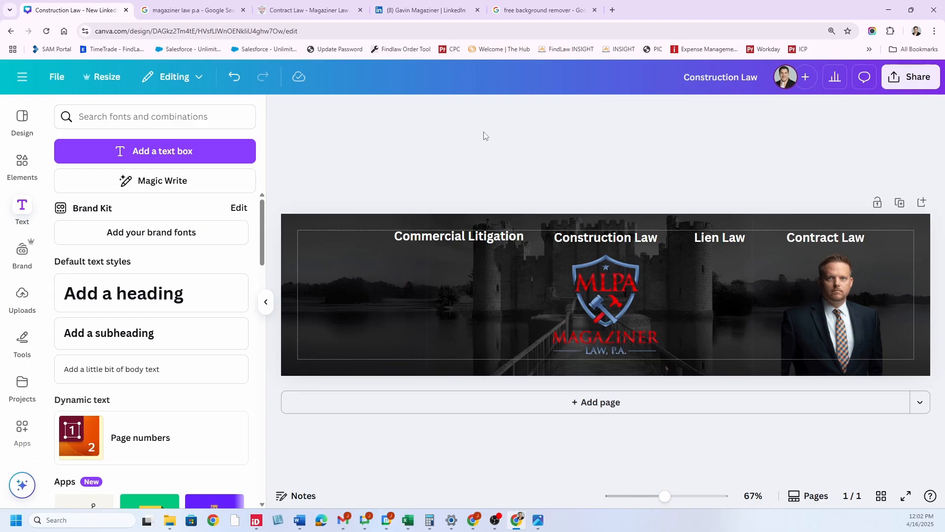
# Check the firm's website home page and the banner on the attorney's LinkedIn profile, and return to the banner design.
pyautogui.click(290, 11)
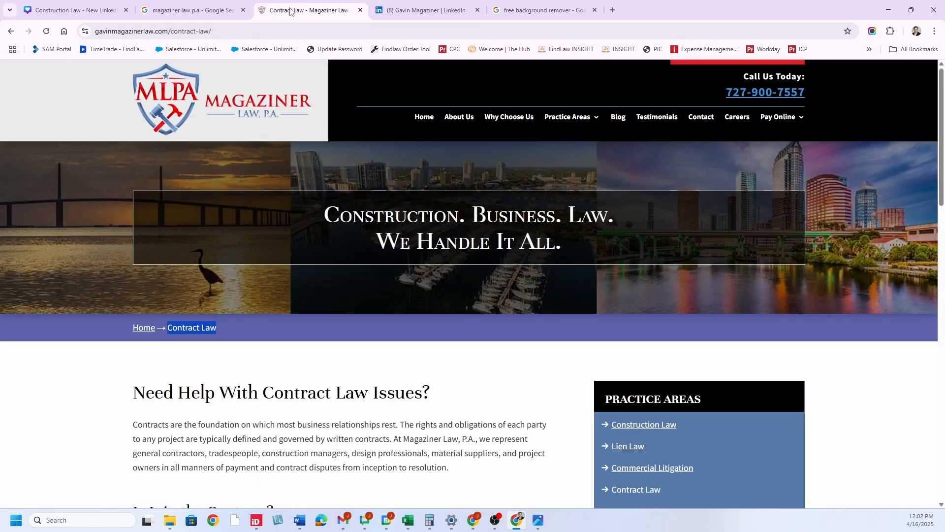
pyautogui.click(414, 116)
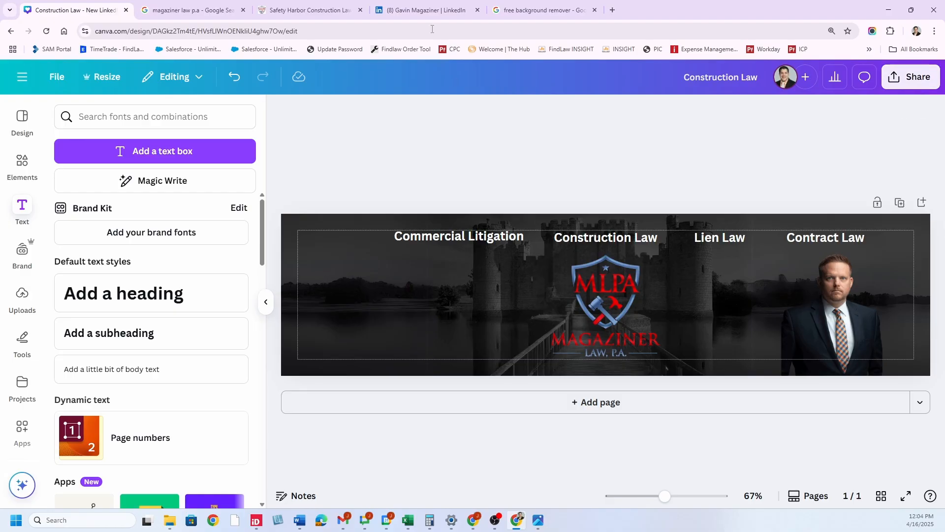
pyautogui.click(423, 10)
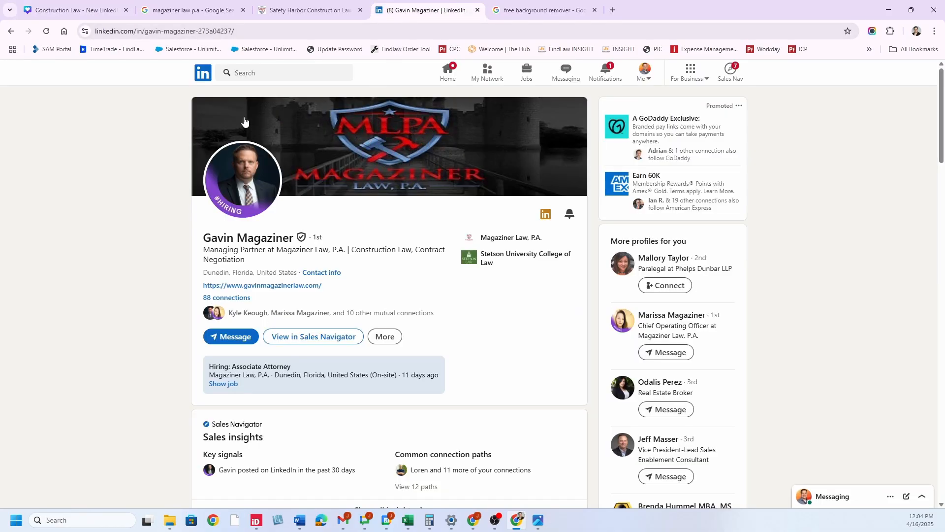
pyautogui.click(103, 9)
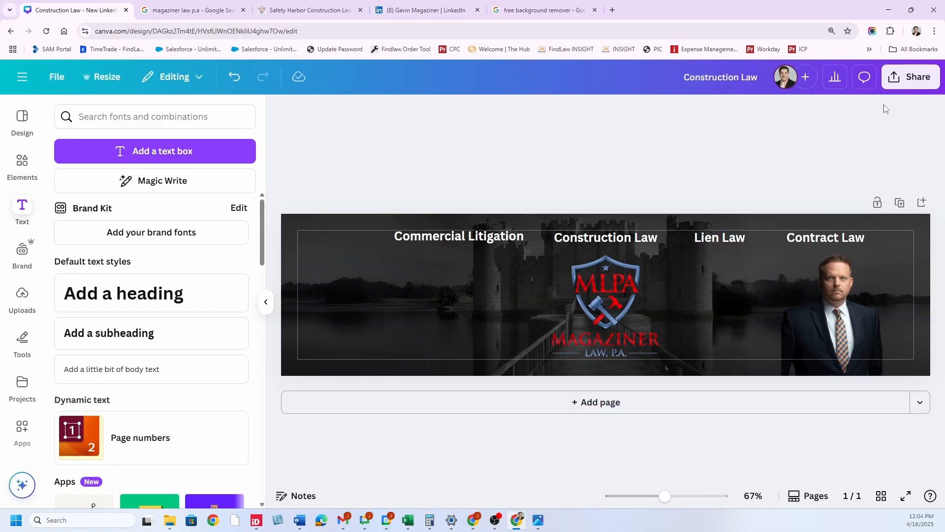
# Rename the design as "Magaziner Law PA".
pyautogui.click(890, 87)
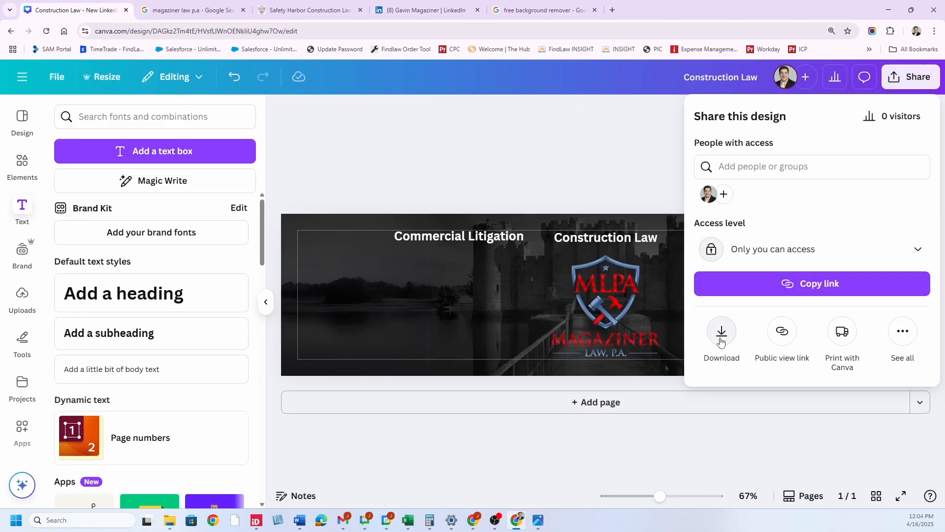
pyautogui.click(729, 80)
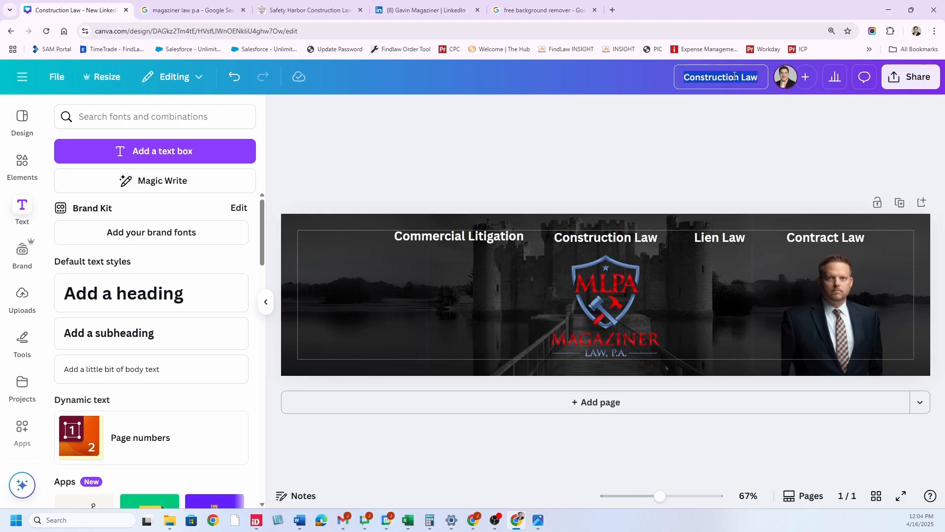
pyautogui.write('Magazine')
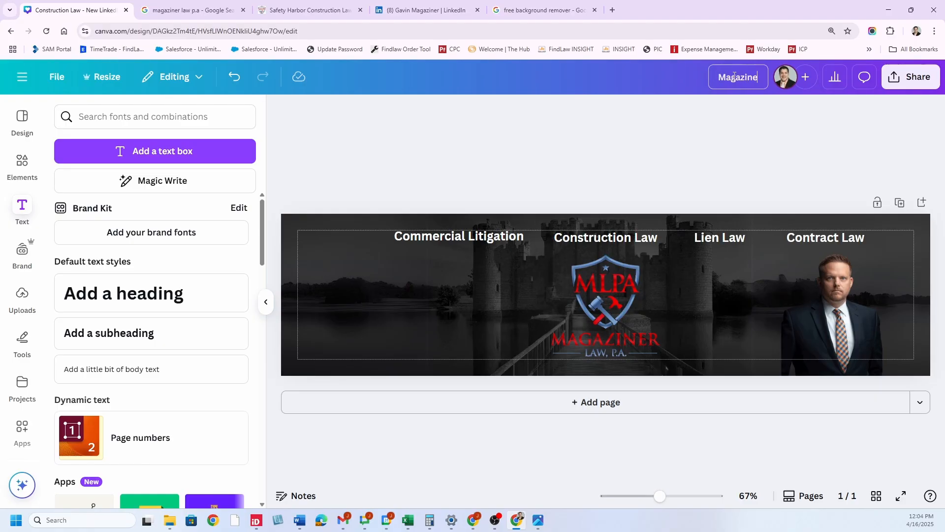
pyautogui.write('r Law PA')
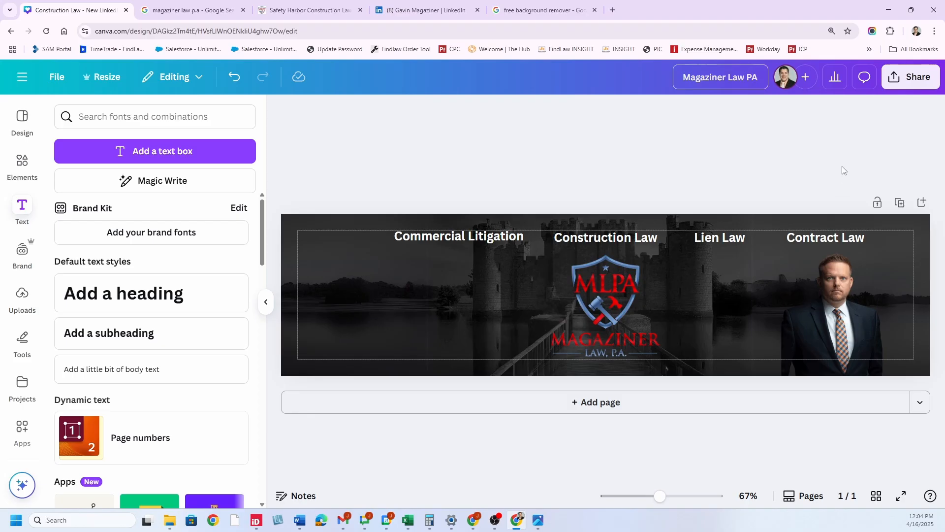
pyautogui.press('Return')
# Download the banner as a PNG at size 1 (1,584 × 396 px).
pyautogui.click(895, 79)
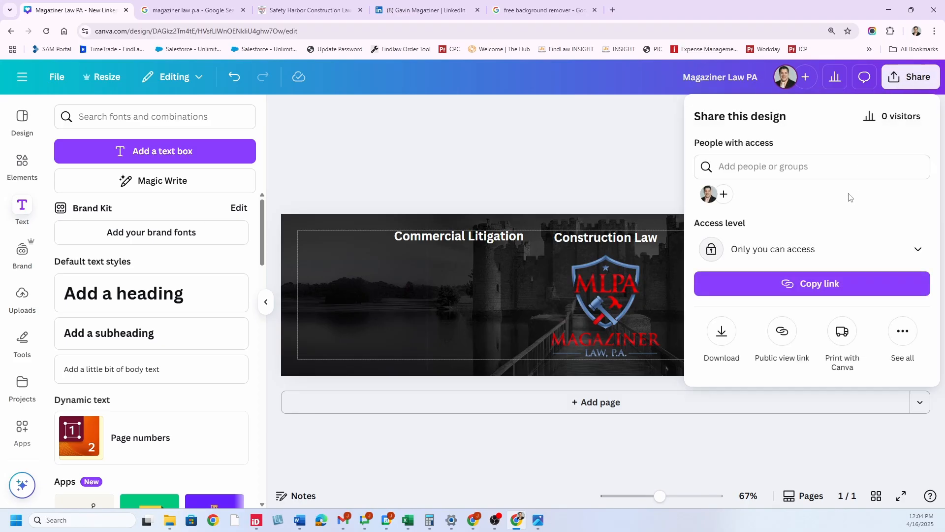
pyautogui.click(721, 339)
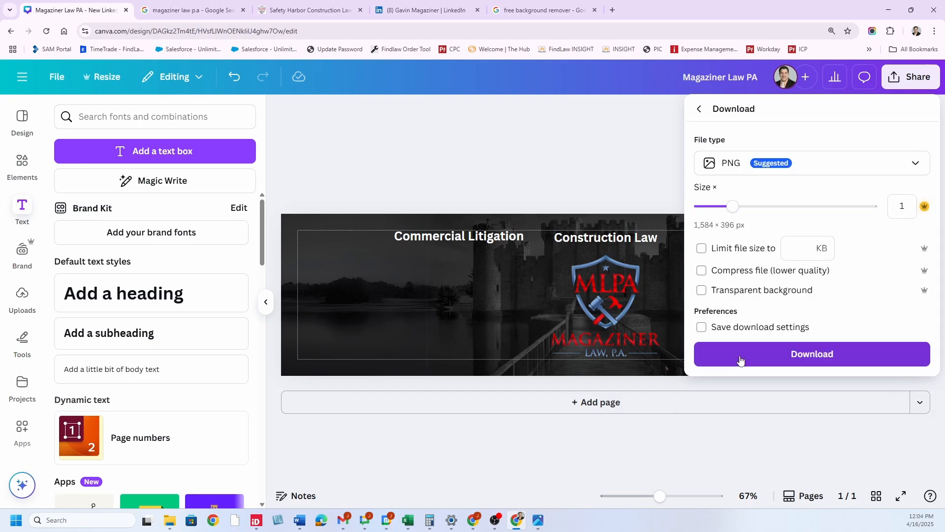
pyautogui.click(740, 359)
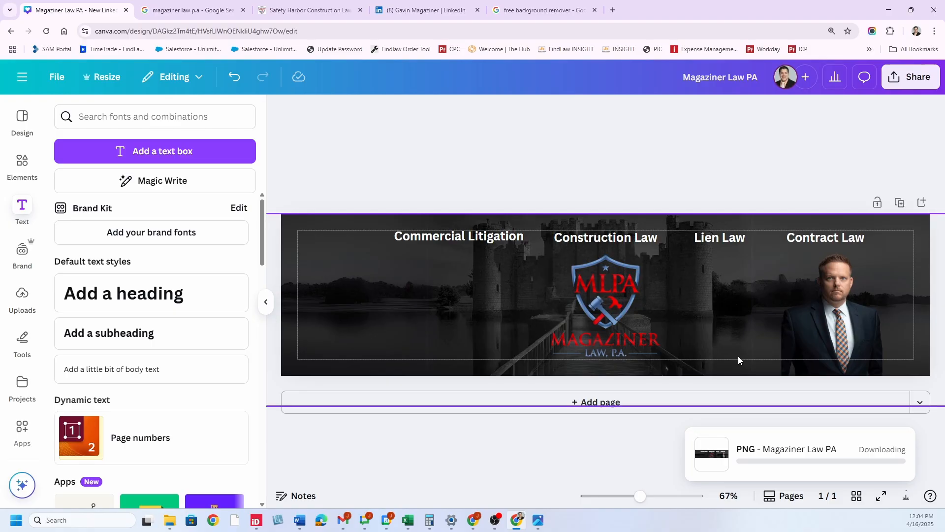